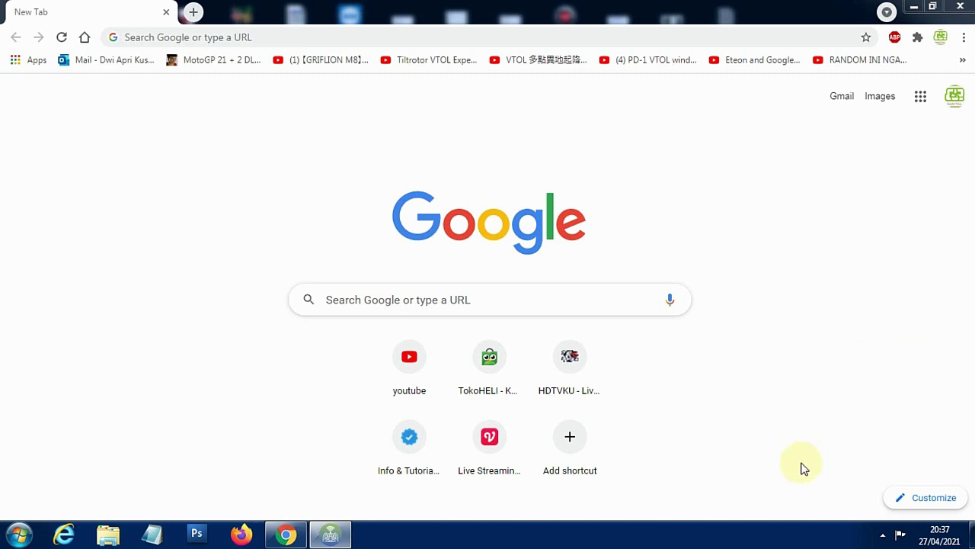
Step: Select official release 1.0.0-RC1 as the Configurator's firmware version after a brief look at Git Branch
{"action": "left_click", "coordinate": [330, 534]}
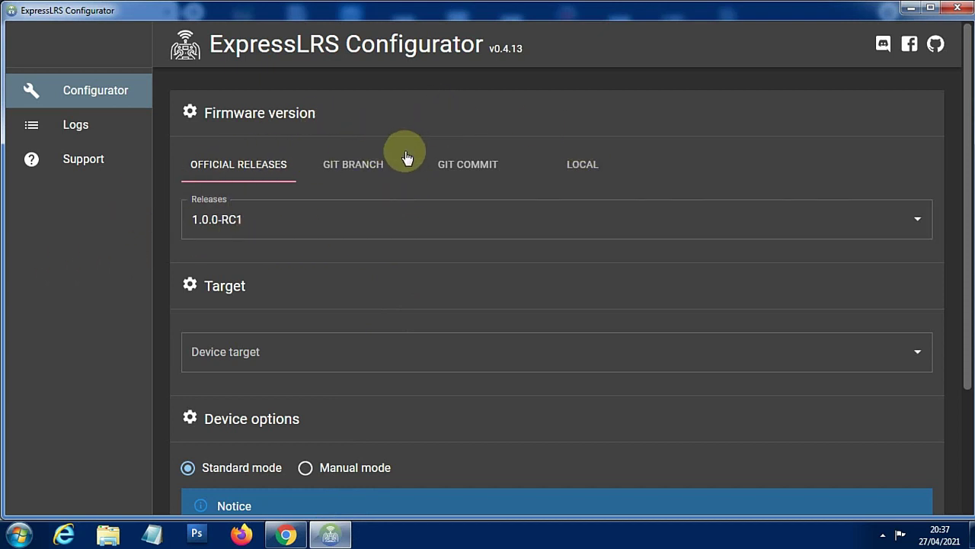
{"action": "left_click", "coordinate": [373, 174]}
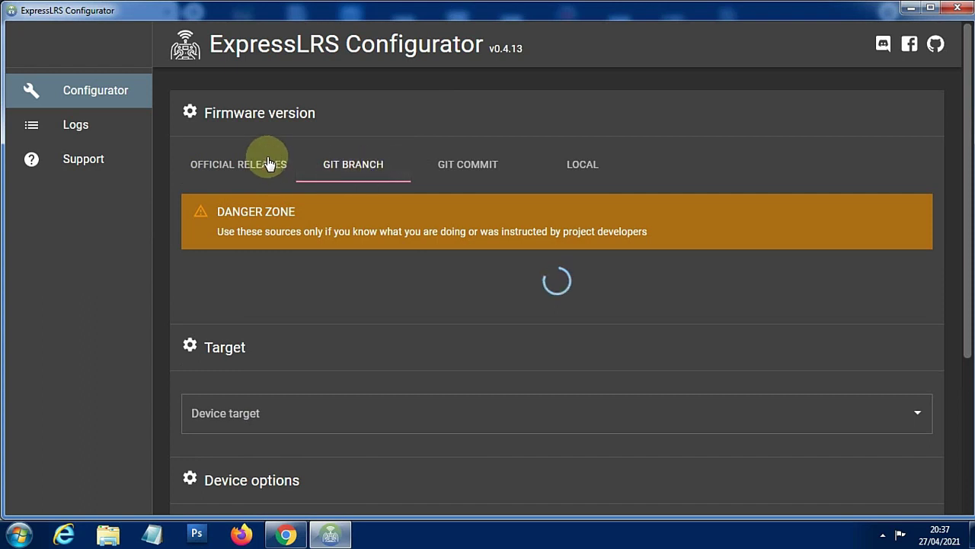
{"action": "left_click", "coordinate": [258, 160]}
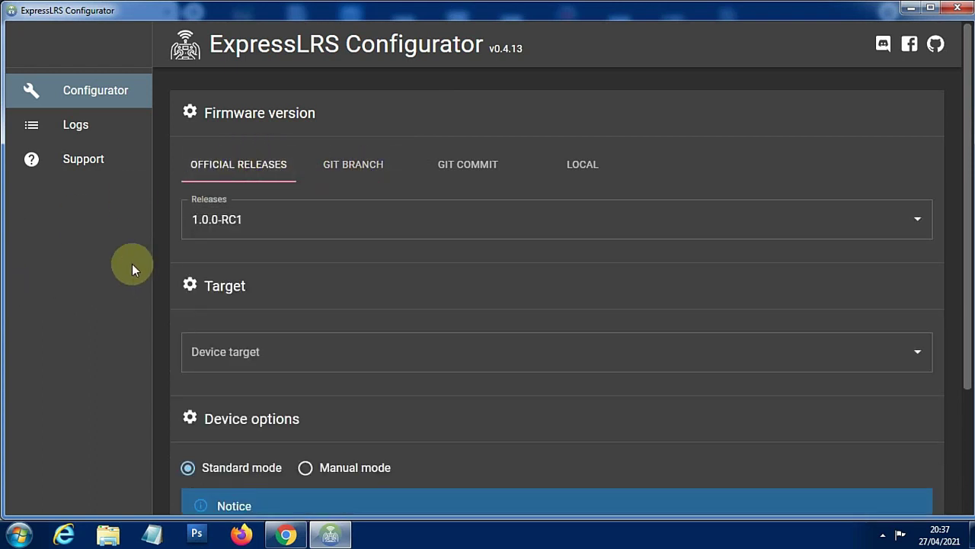
{"action": "left_click", "coordinate": [397, 217]}
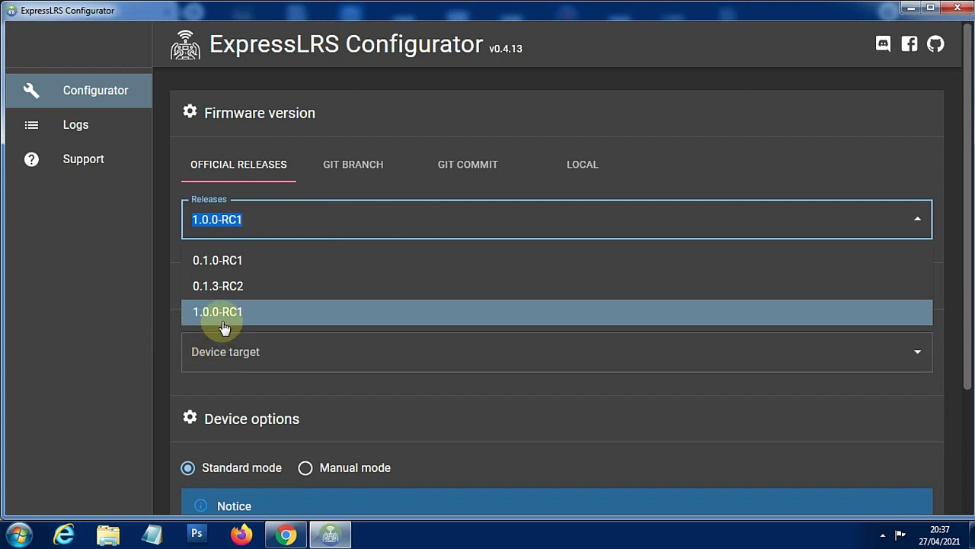
{"action": "left_click", "coordinate": [724, 86]}
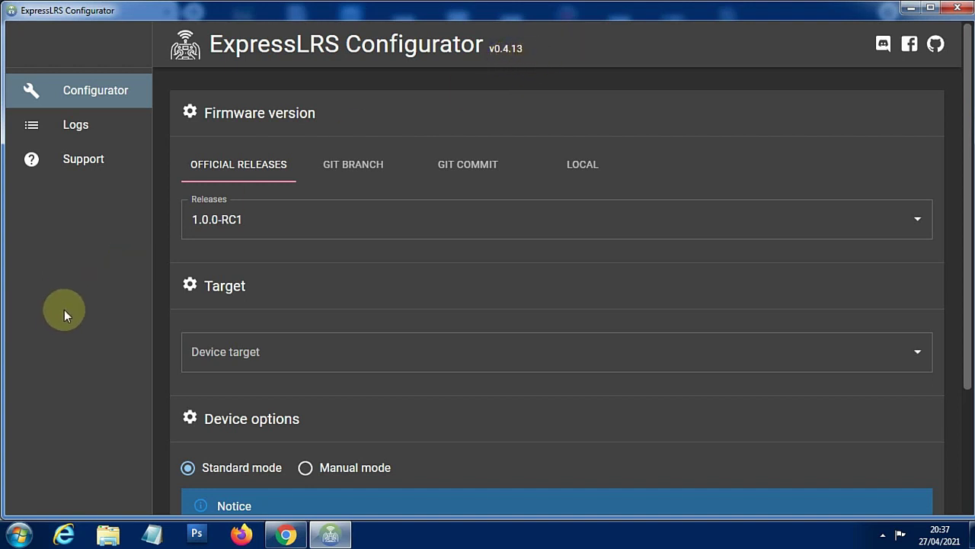
Step: Open the Configurator's logs folder in Explorer and go up to AppData\Roaming
{"action": "left_click", "coordinate": [108, 129]}
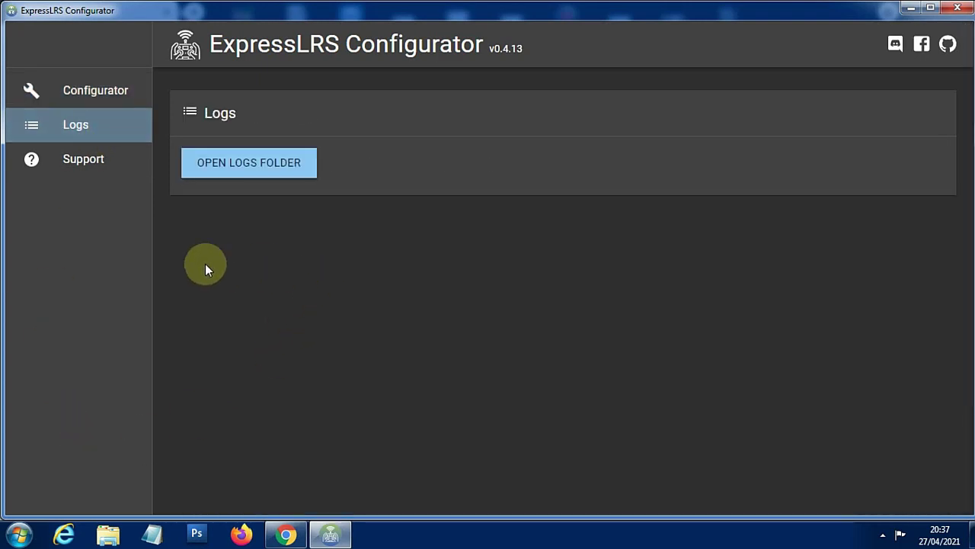
{"action": "left_click", "coordinate": [278, 175]}
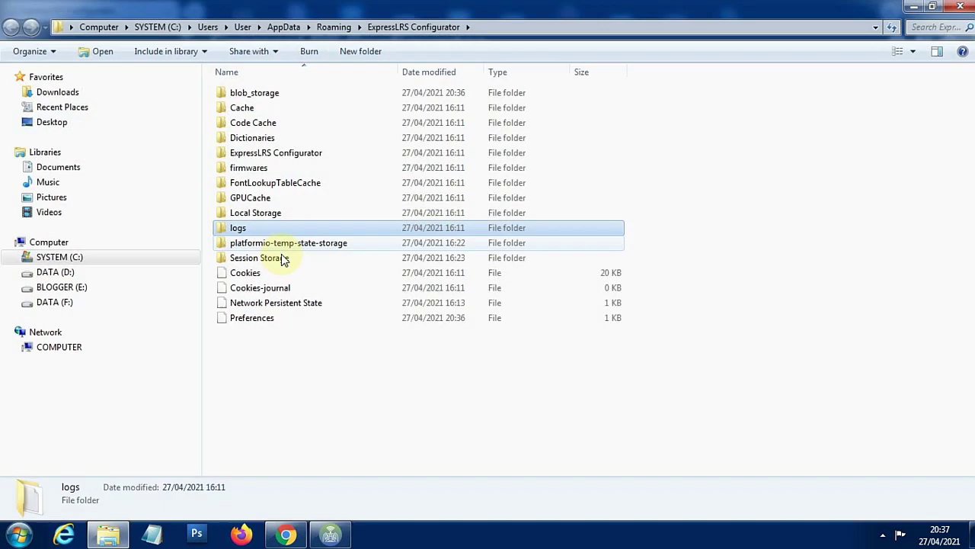
{"action": "left_click", "coordinate": [334, 27]}
Step: Close the Configurator and permanently delete its ExpressLRS Configurator folder from Roaming
{"action": "left_click", "coordinate": [330, 533]}
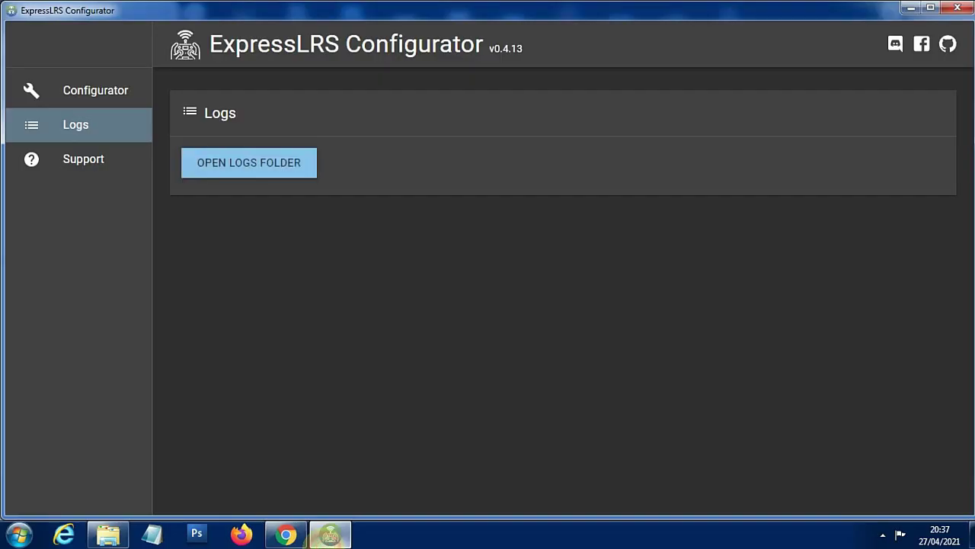
{"action": "left_click", "coordinate": [958, 9]}
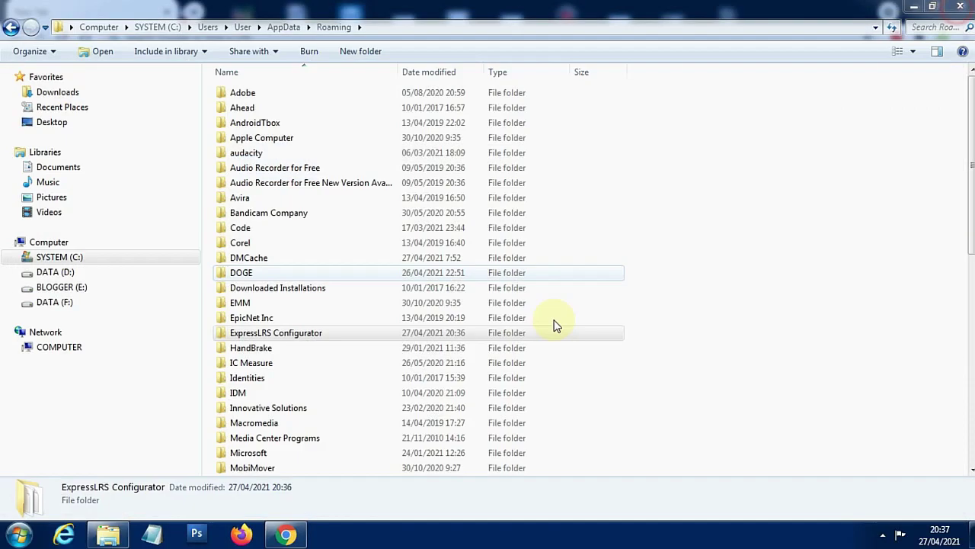
{"action": "left_click", "coordinate": [312, 332]}
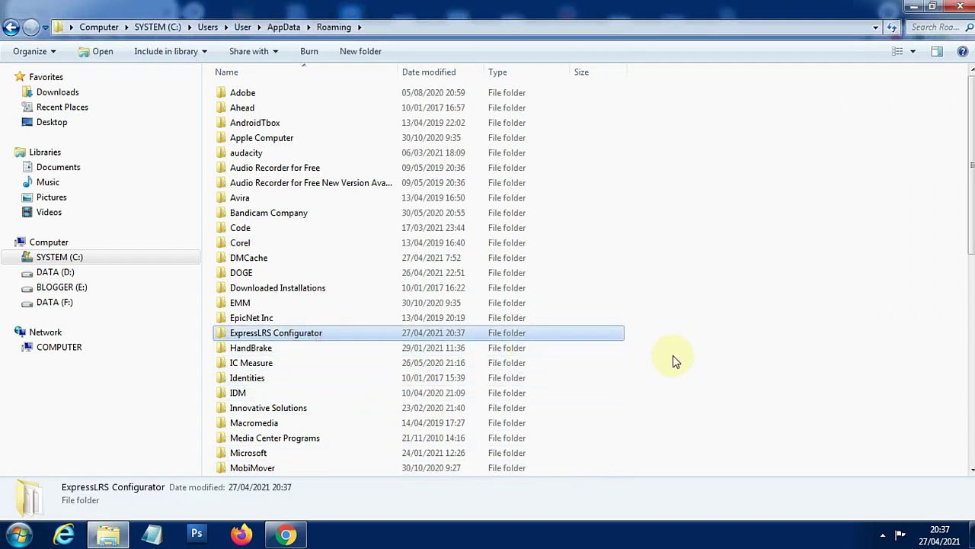
{"action": "key", "text": "shift+Delete"}
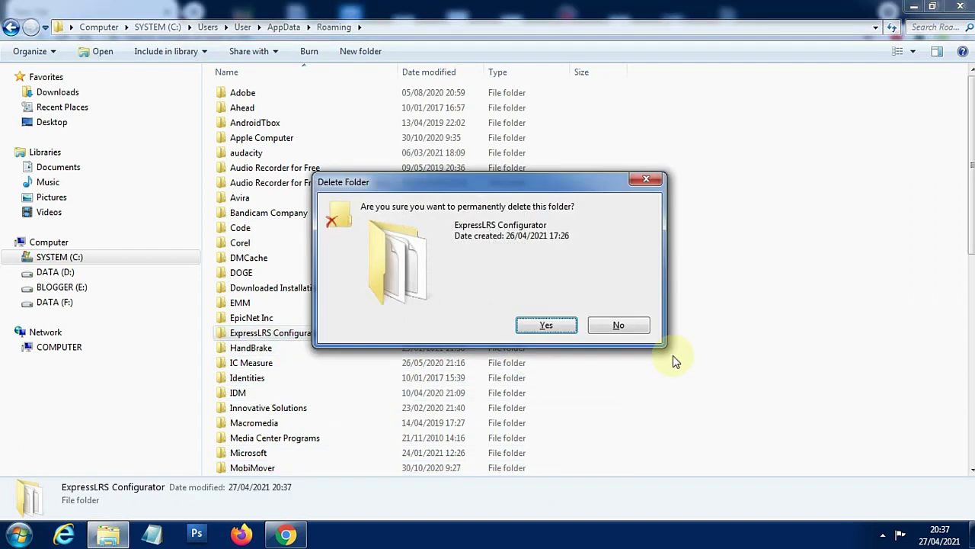
{"action": "key", "text": "Return"}
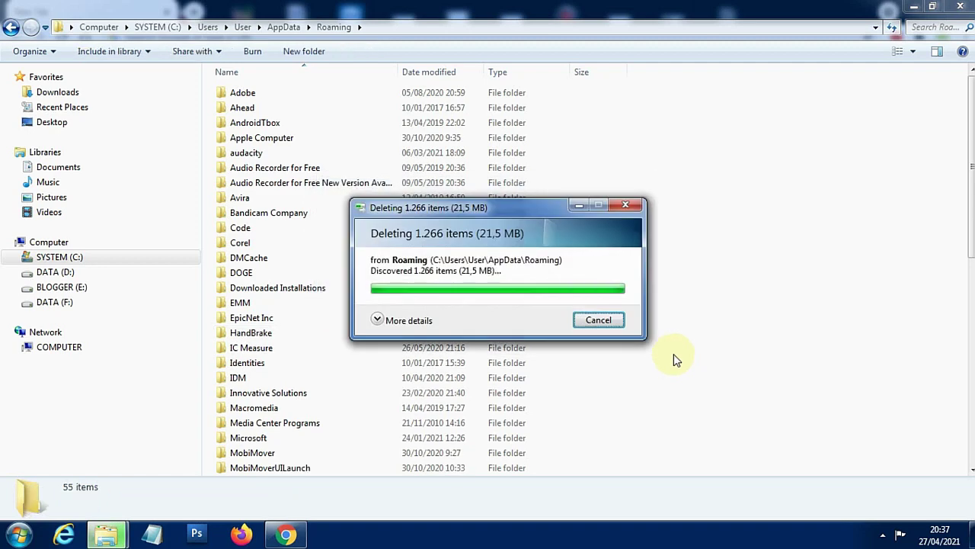
Step: Open the Configurator's install folder from its Start-menu shortcut's Properties
{"action": "left_click", "coordinate": [960, 6]}
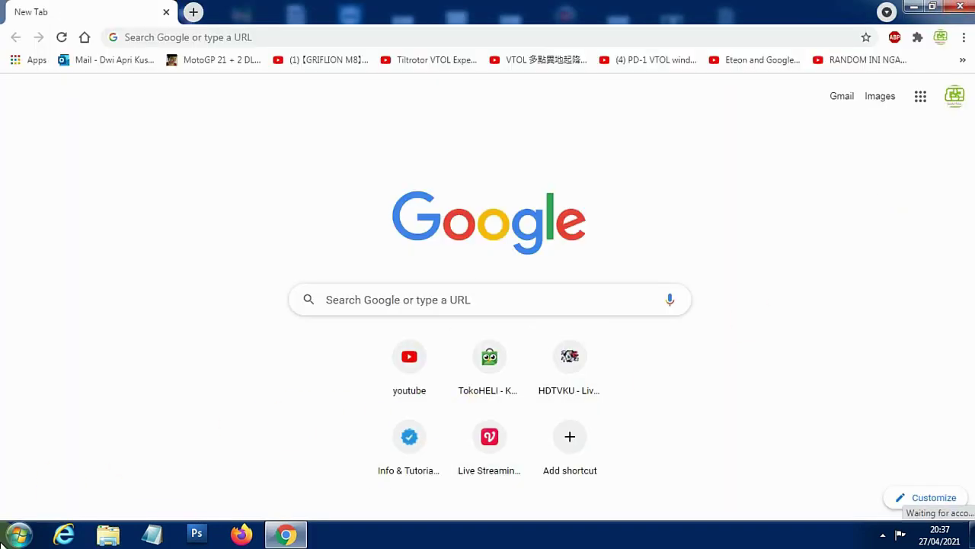
{"action": "key", "text": "super"}
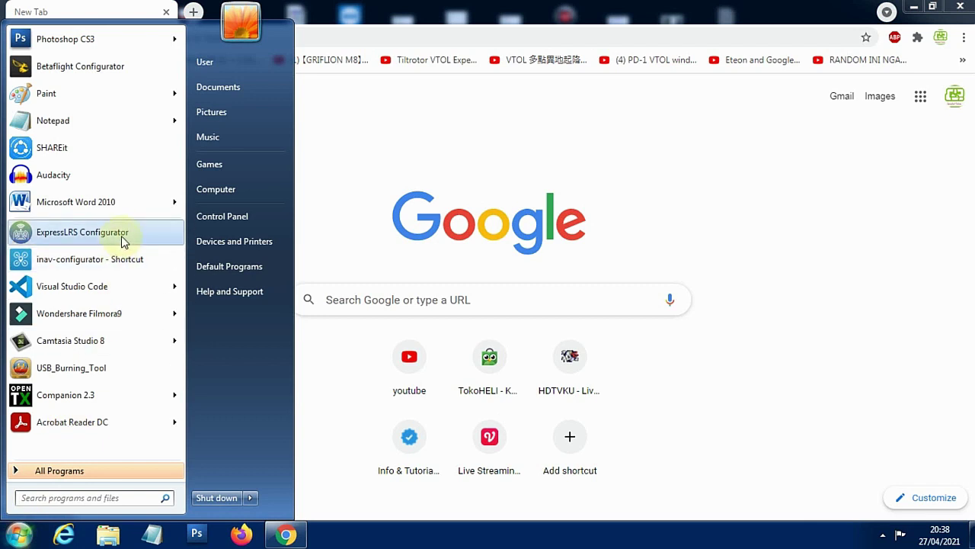
{"action": "right_click", "coordinate": [128, 236]}
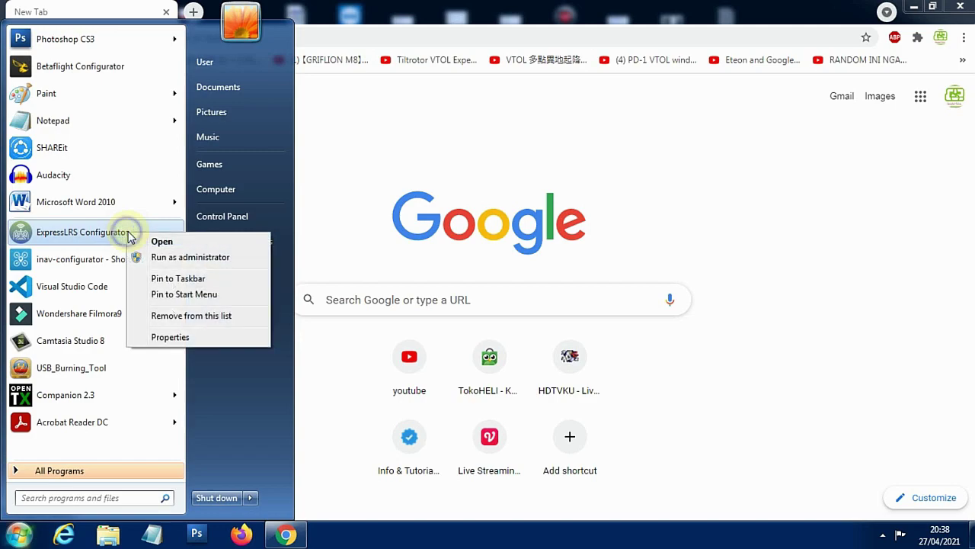
{"action": "left_click", "coordinate": [215, 344]}
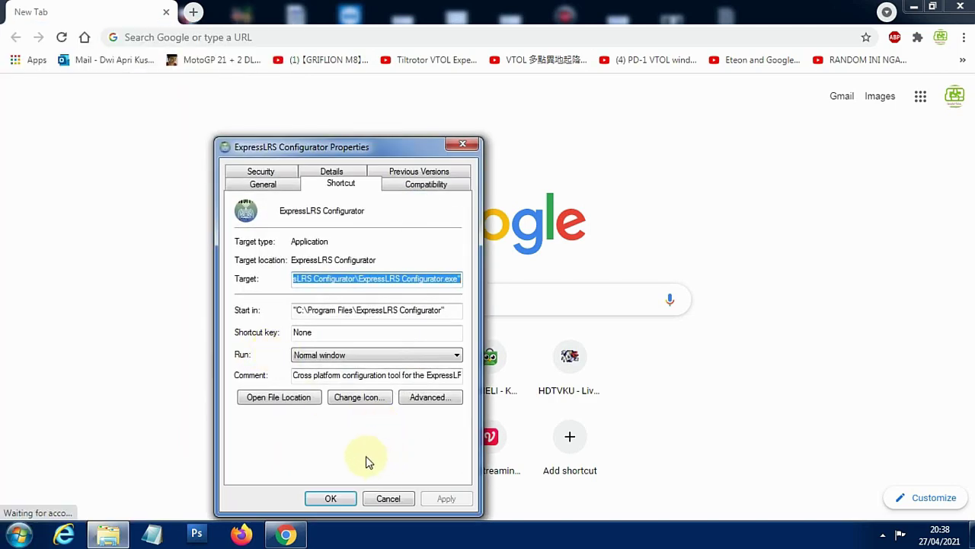
{"action": "left_click", "coordinate": [279, 397]}
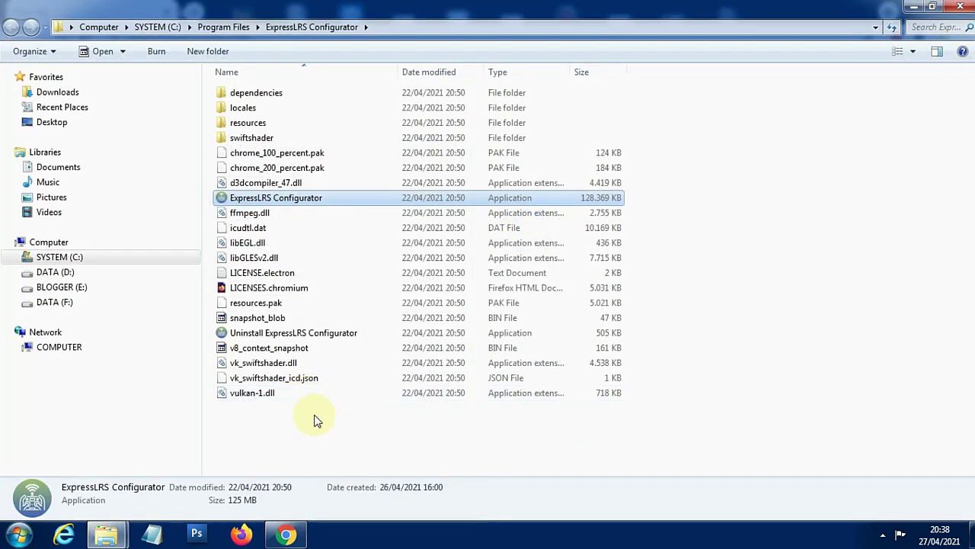
Step: Inspect the Uninstall ExpressLRS Configurator entry, then close the install folder and Properties dialog
{"action": "left_click", "coordinate": [376, 332]}
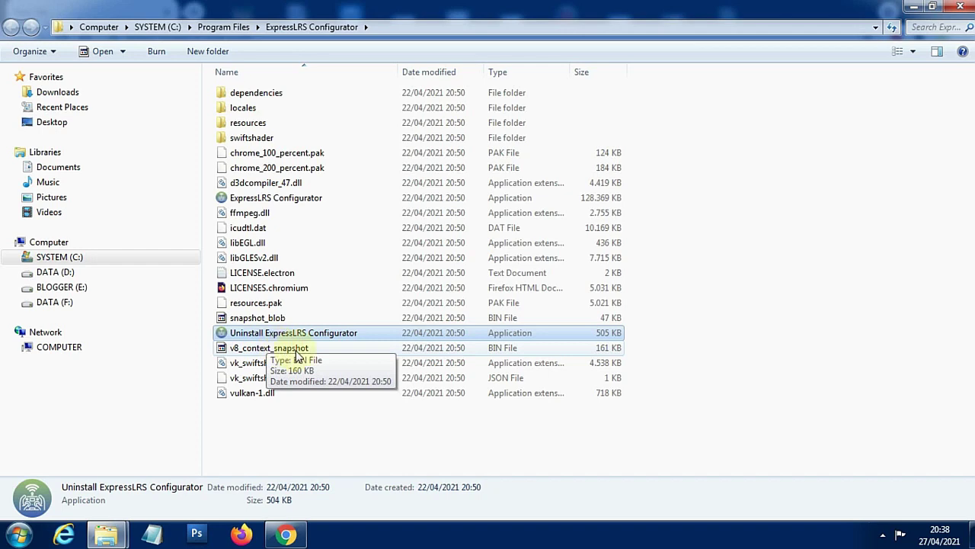
{"action": "left_click", "coordinate": [961, 9]}
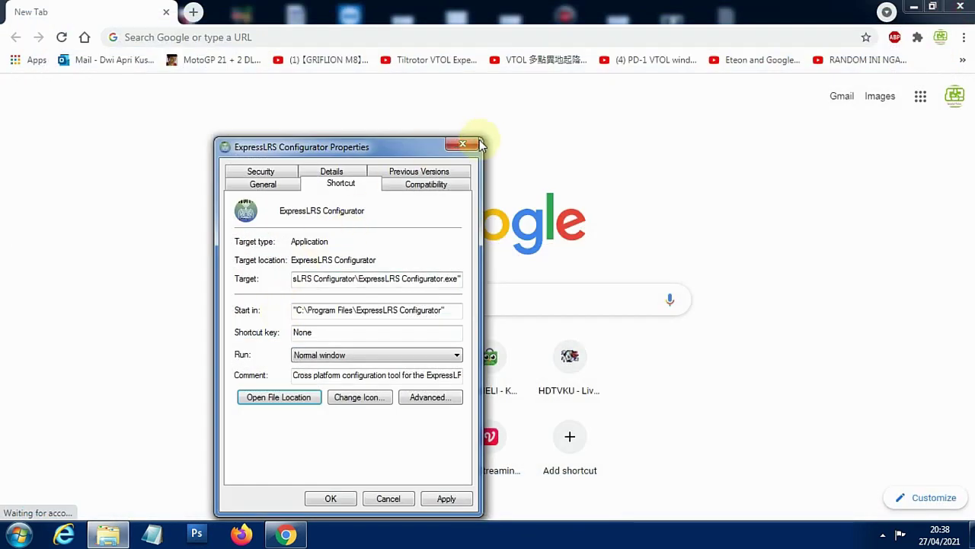
{"action": "left_click", "coordinate": [458, 142]}
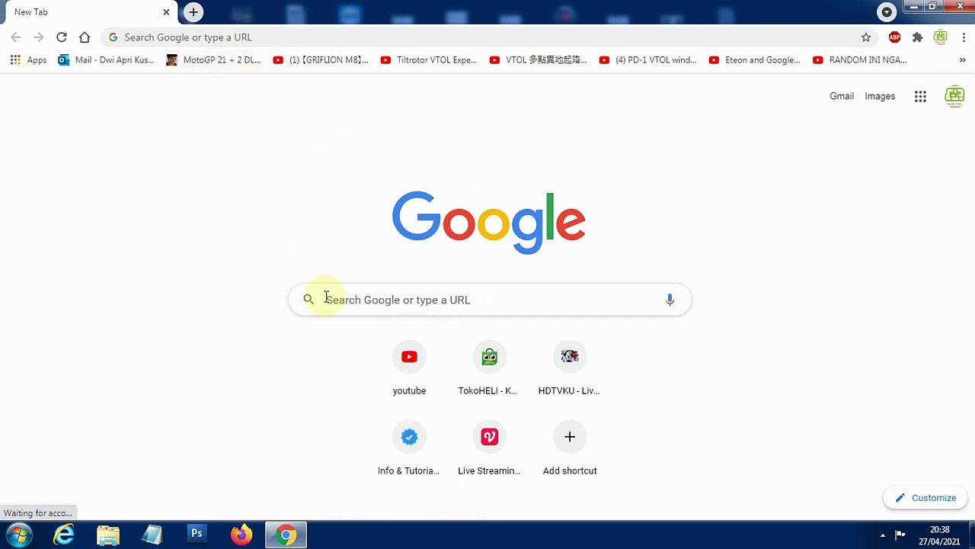
Step: Search Google for 'expresslrs' and open the ExpressLRS/ExpressLRS GitHub result
{"action": "left_click", "coordinate": [358, 300]}
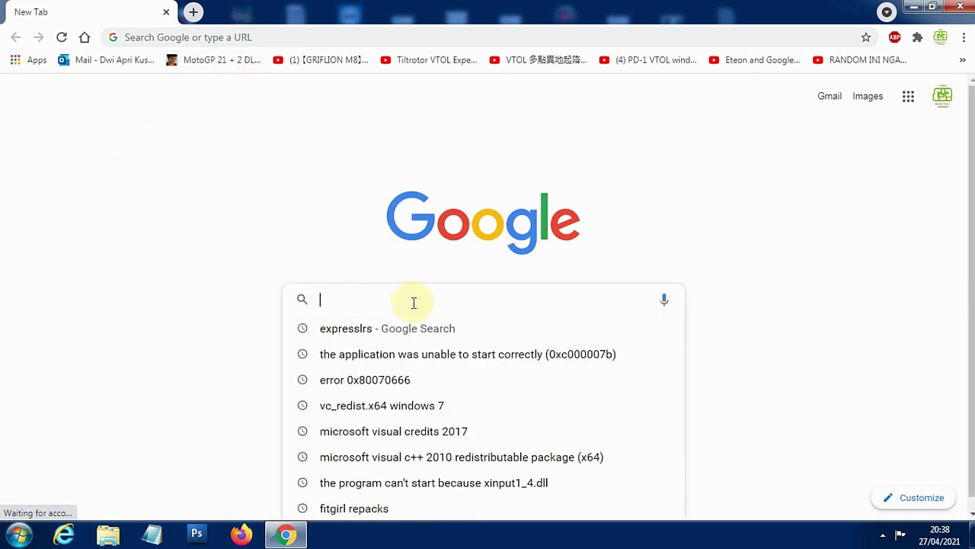
{"action": "left_click", "coordinate": [403, 334]}
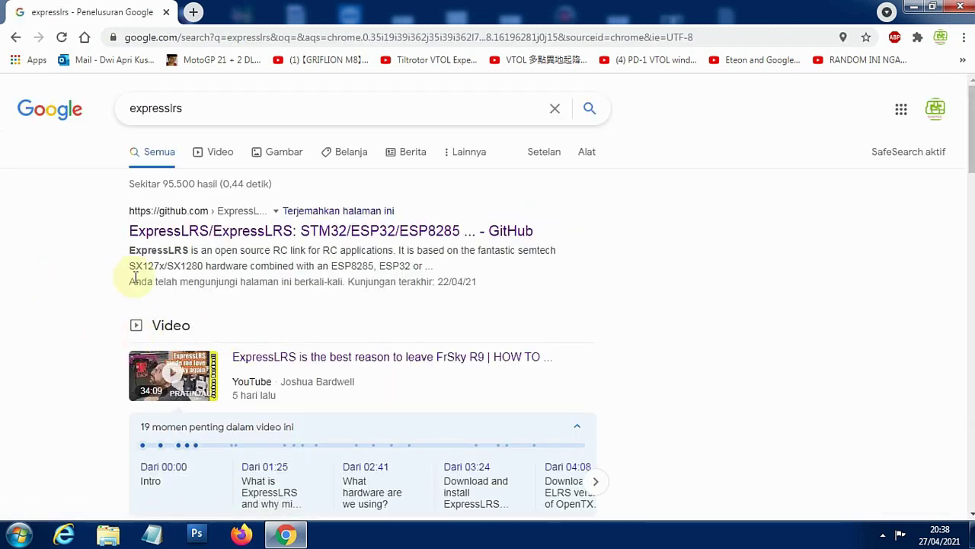
{"action": "left_click", "coordinate": [272, 231]}
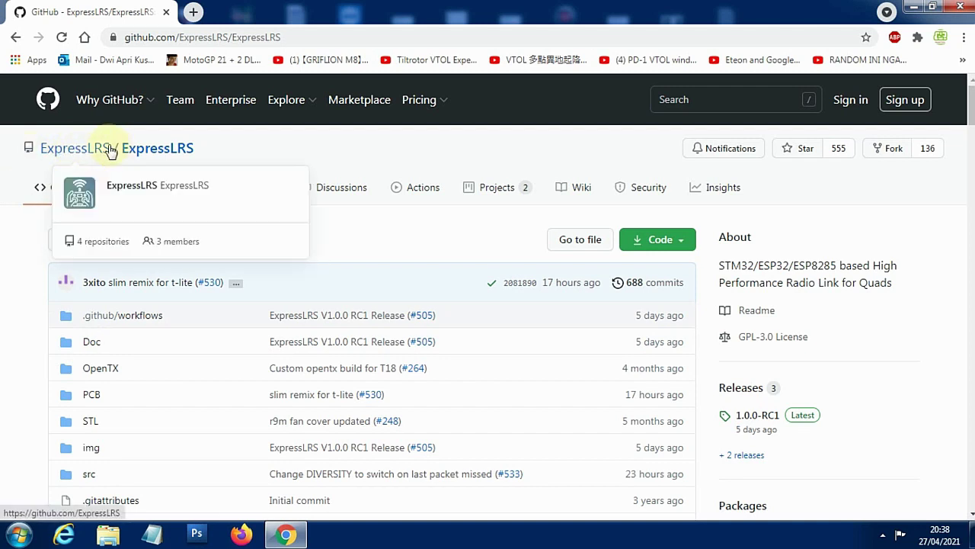
Step: Browse from the ExpressLRS organization to the Configurator repository's v0.4.13 release assets
{"action": "left_click", "coordinate": [76, 148]}
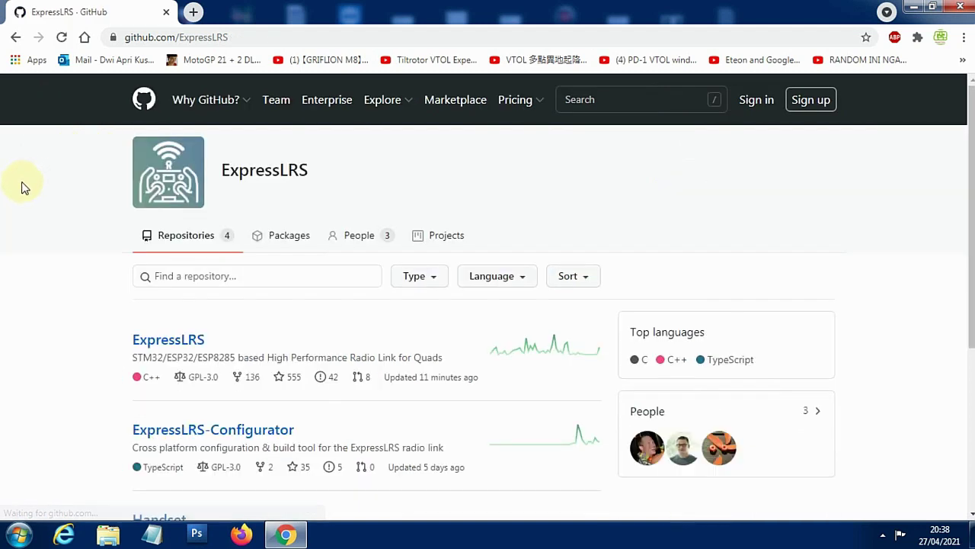
{"action": "scroll", "coordinate": [23, 187], "scroll_direction": "down", "scroll_amount": 3}
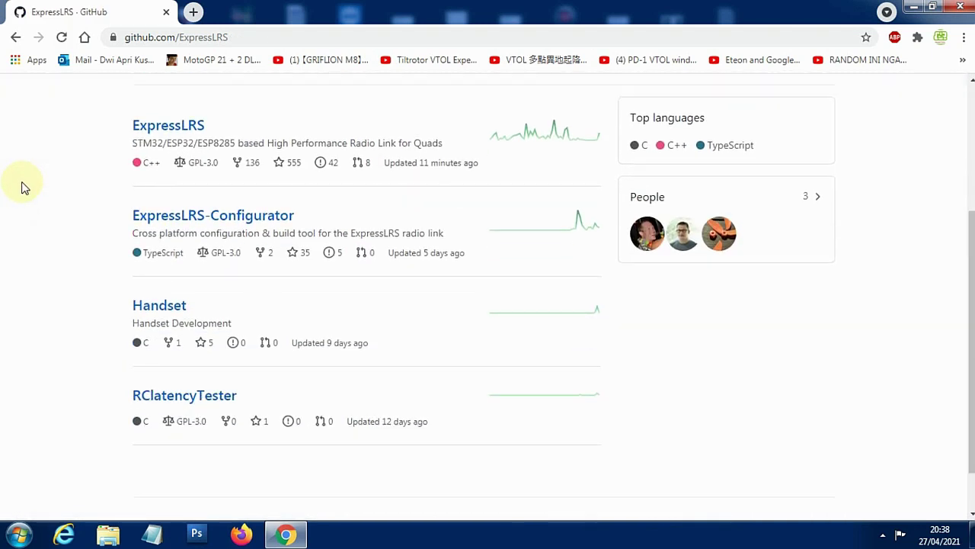
{"action": "left_click", "coordinate": [248, 220]}
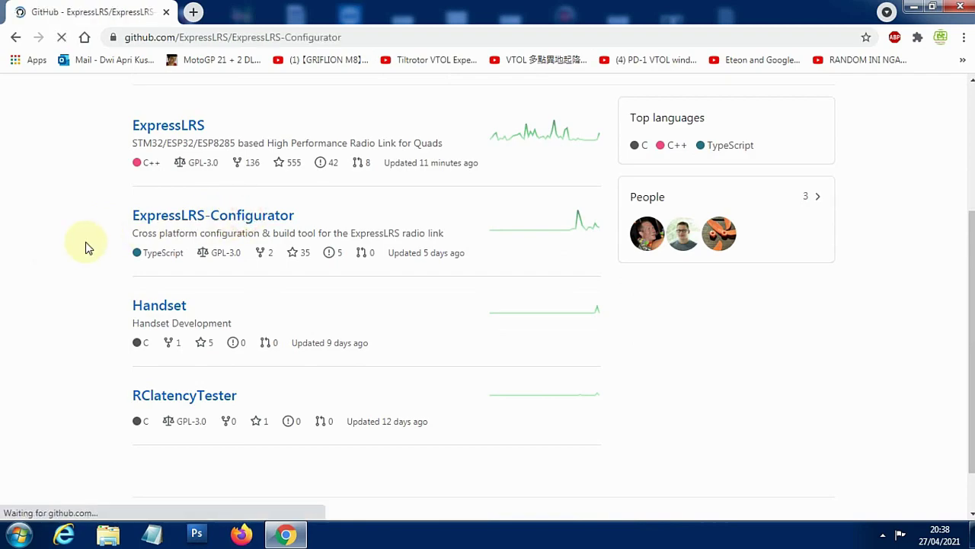
{"action": "scroll", "coordinate": [86, 248], "scroll_direction": "down", "scroll_amount": 12}
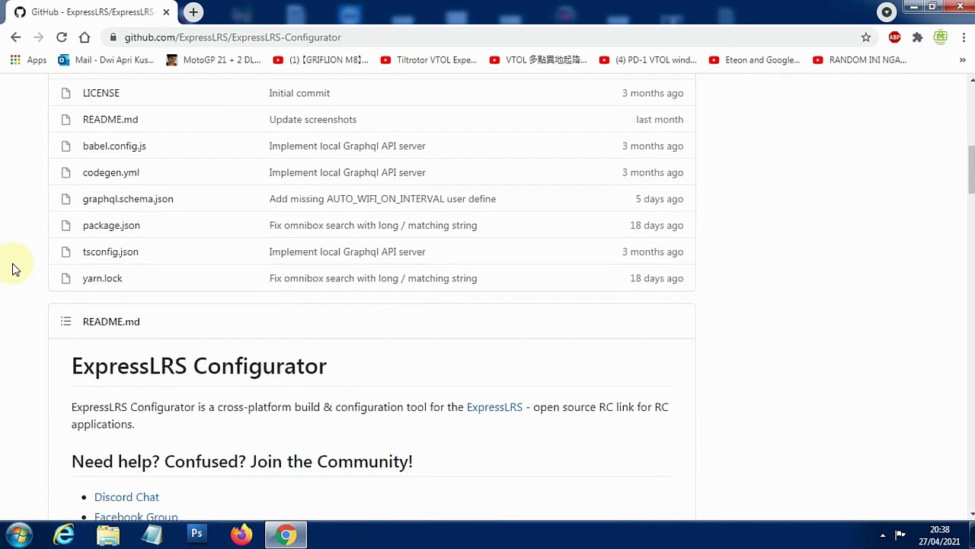
{"action": "scroll", "coordinate": [14, 268], "scroll_direction": "up", "scroll_amount": 12}
{"action": "scroll", "coordinate": [170, 323], "scroll_direction": "down", "scroll_amount": 3}
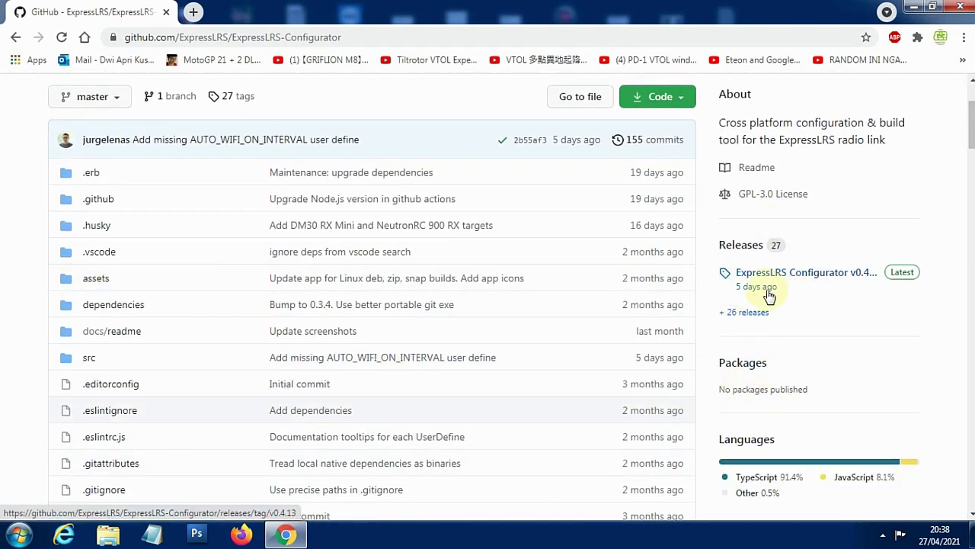
{"action": "left_click", "coordinate": [815, 276]}
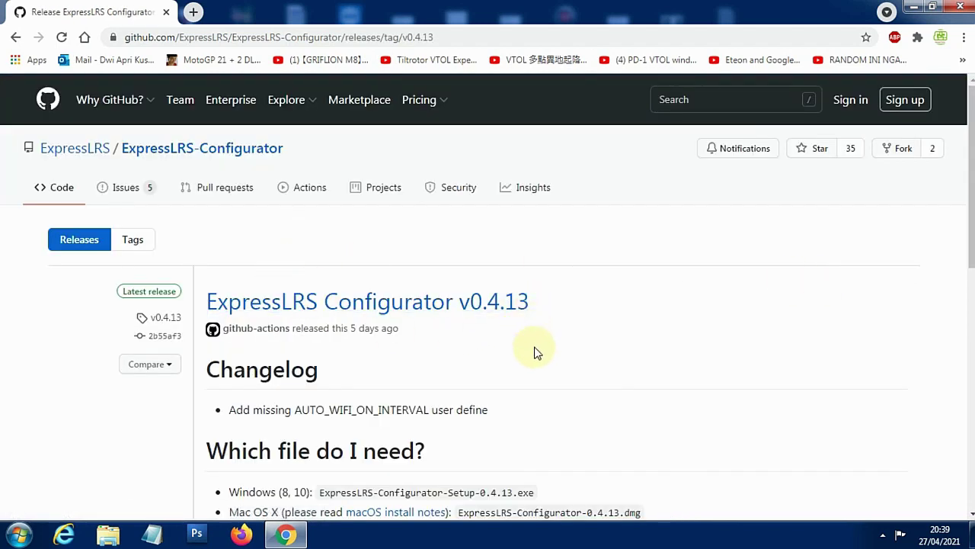
{"action": "scroll", "coordinate": [592, 338], "scroll_direction": "down", "scroll_amount": 6}
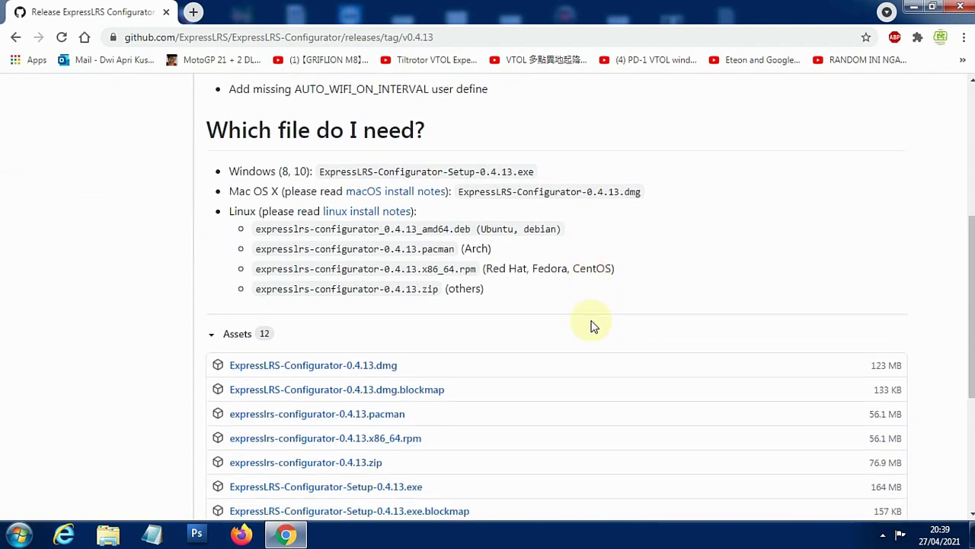
{"action": "scroll", "coordinate": [157, 366], "scroll_direction": "down", "scroll_amount": 3}
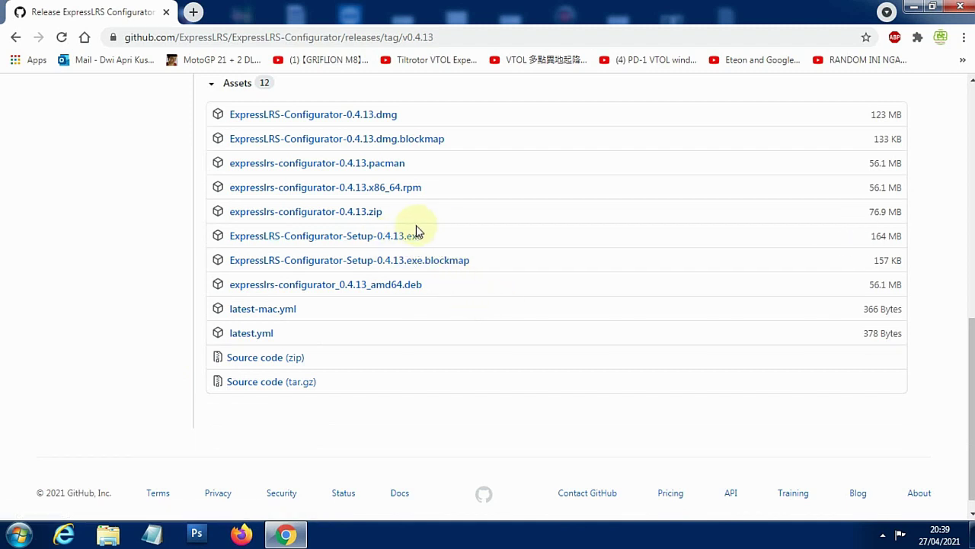
{"action": "left_click", "coordinate": [33, 270]}
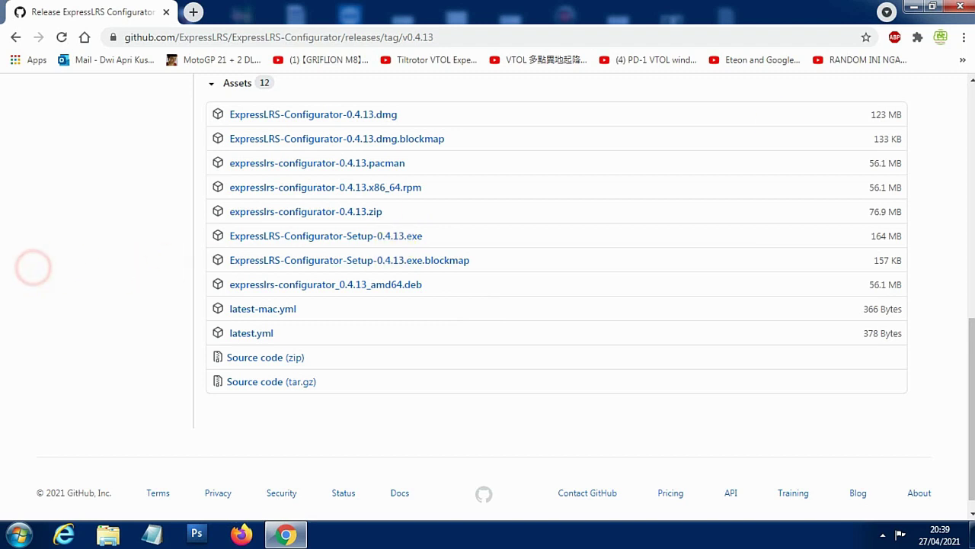
Step: Return to the ExpressLRS organization, open the ExpressLRS repository and close the blank tab
{"action": "left_click", "coordinate": [193, 12]}
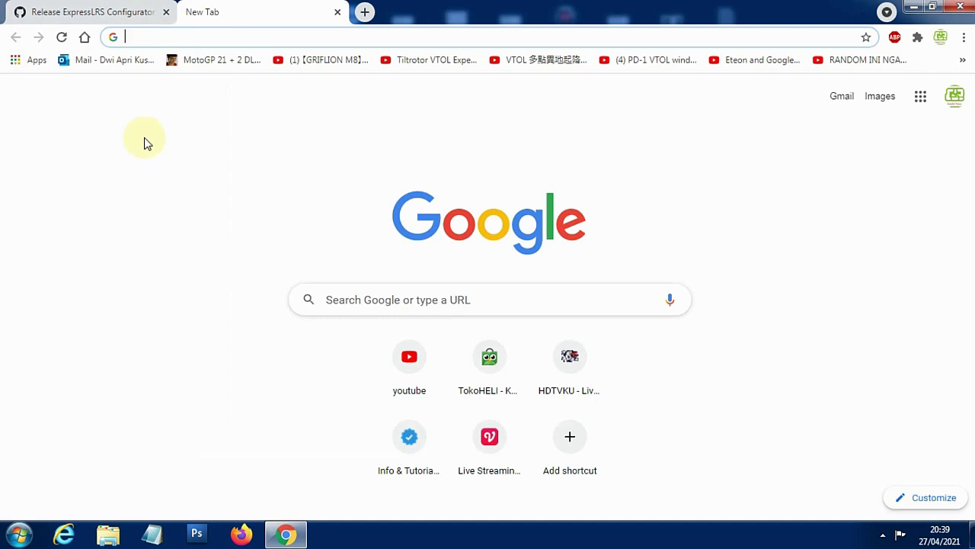
{"action": "left_click", "coordinate": [122, 9]}
{"action": "scroll", "coordinate": [126, 210], "scroll_direction": "up", "scroll_amount": 10}
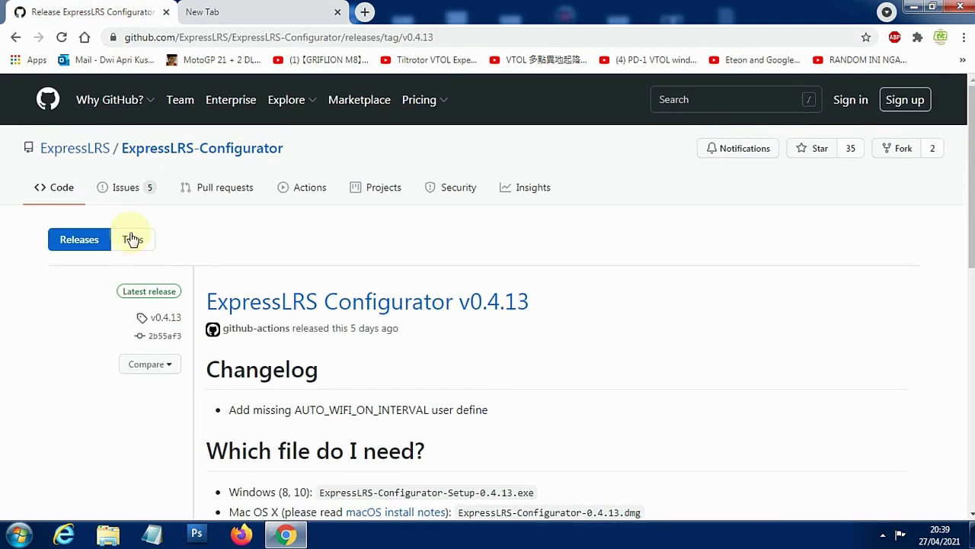
{"action": "left_click", "coordinate": [58, 148]}
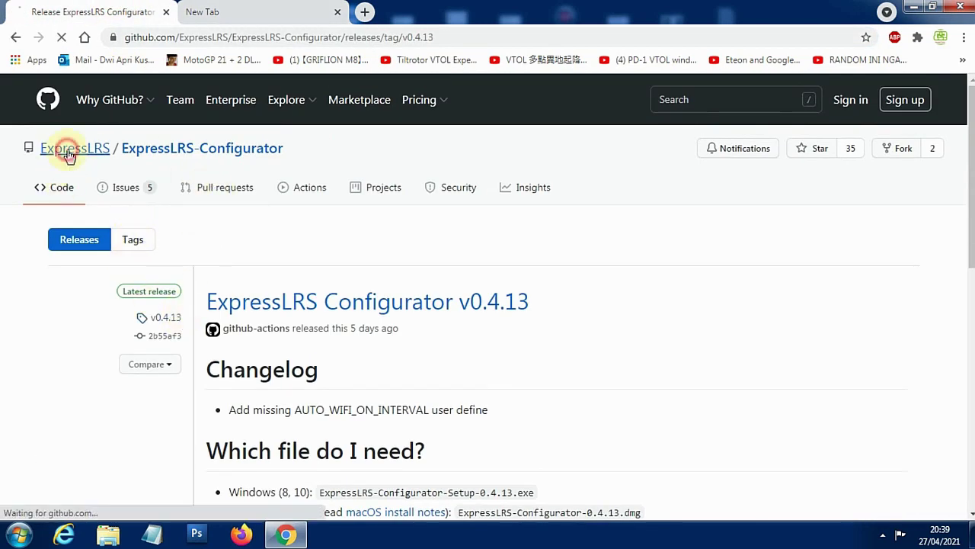
{"action": "scroll", "coordinate": [48, 321], "scroll_direction": "down", "scroll_amount": 1}
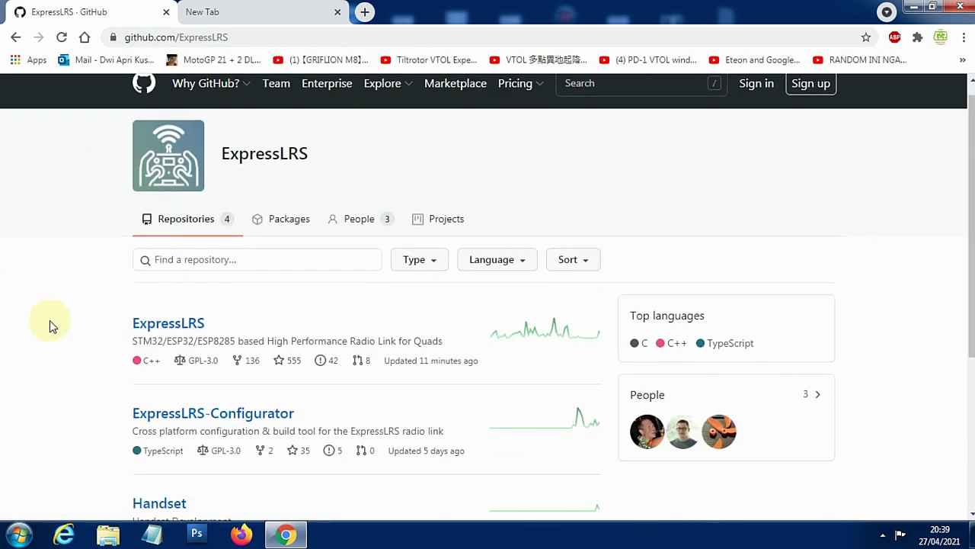
{"action": "left_click", "coordinate": [178, 275]}
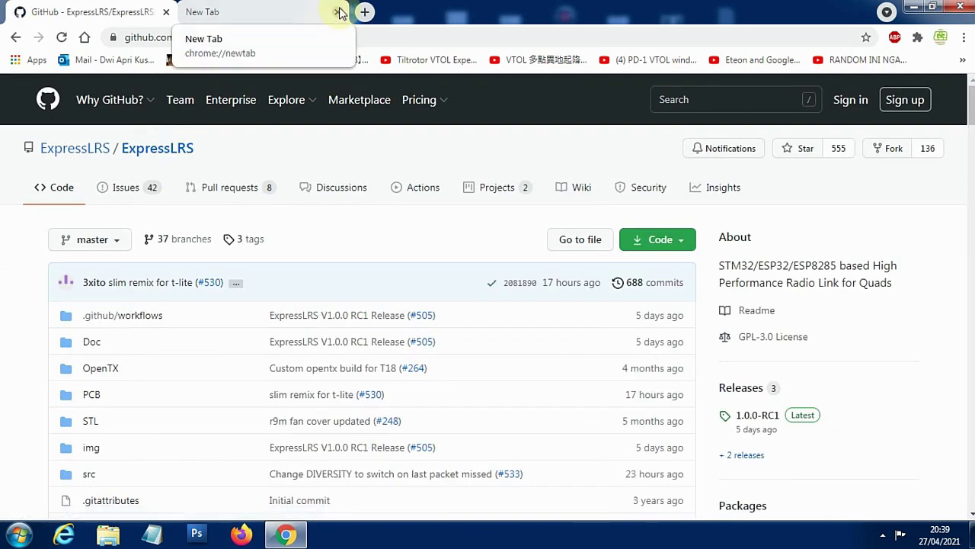
{"action": "left_click", "coordinate": [339, 11]}
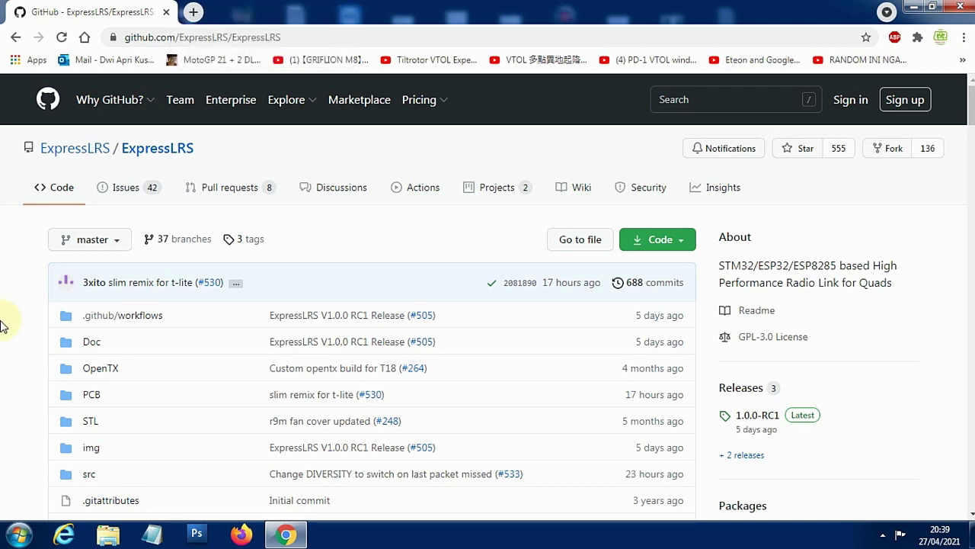
Step: Browse to F:\RC\ELRS in File Explorer, then switch back to Chrome
{"action": "left_click", "coordinate": [106, 535]}
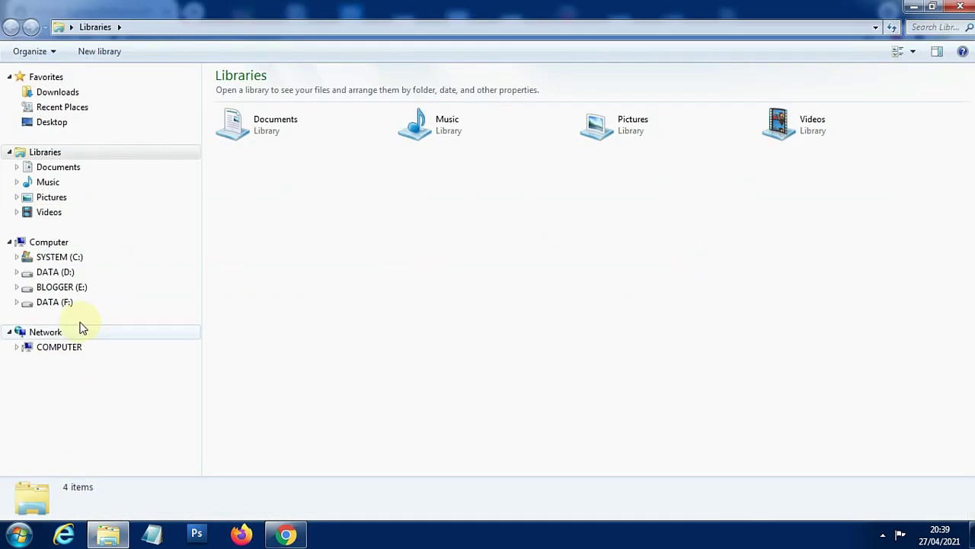
{"action": "left_click", "coordinate": [74, 303]}
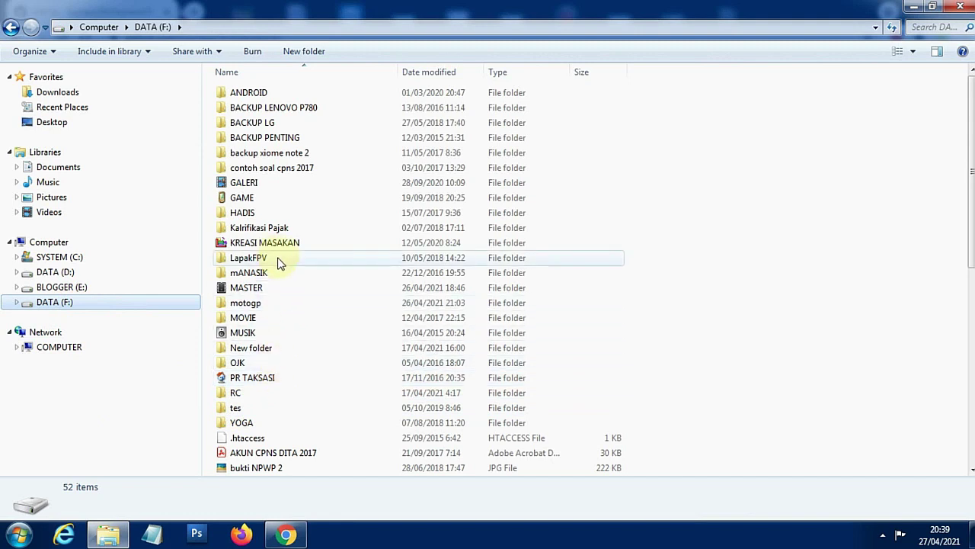
{"action": "double_click", "coordinate": [277, 393]}
{"action": "double_click", "coordinate": [830, 114]}
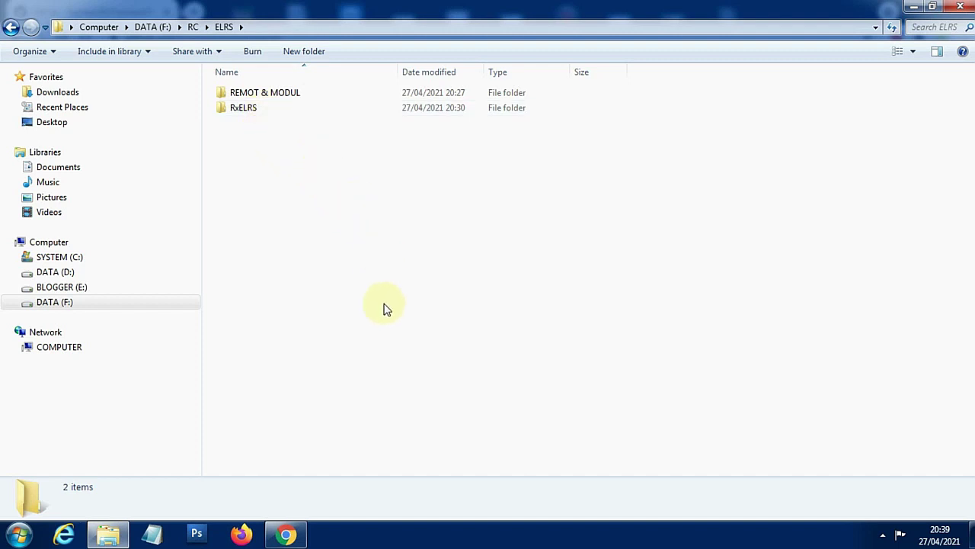
{"action": "left_click", "coordinate": [286, 534]}
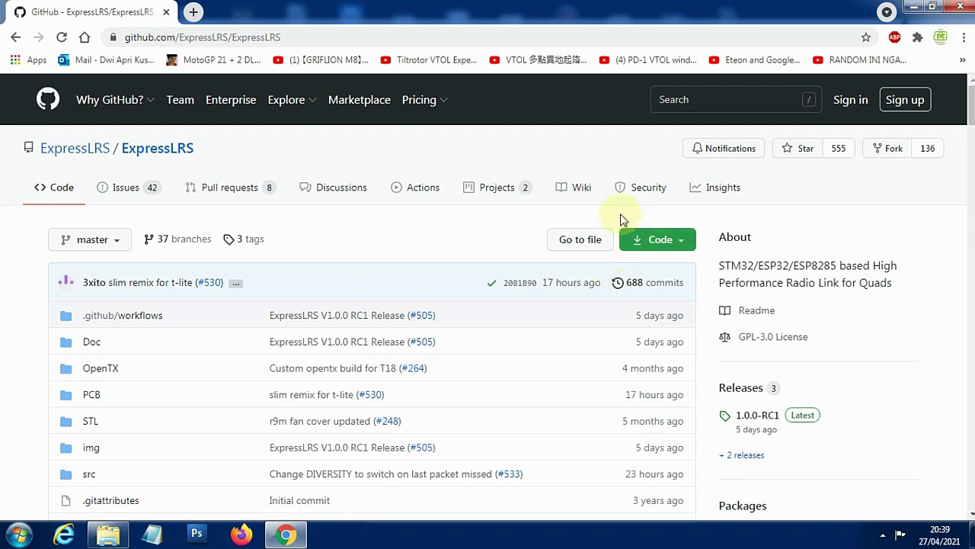
Step: Open the ExpressLRS wiki's Flashing ExpressLRS page
{"action": "left_click", "coordinate": [577, 188]}
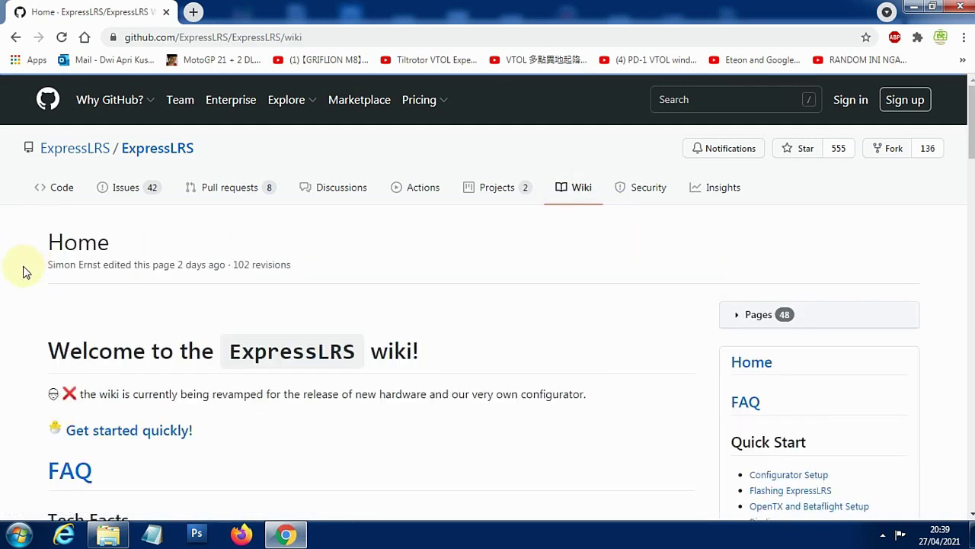
{"action": "scroll", "coordinate": [22, 272], "scroll_direction": "down", "scroll_amount": 2}
{"action": "scroll", "coordinate": [23, 288], "scroll_direction": "down", "scroll_amount": 2}
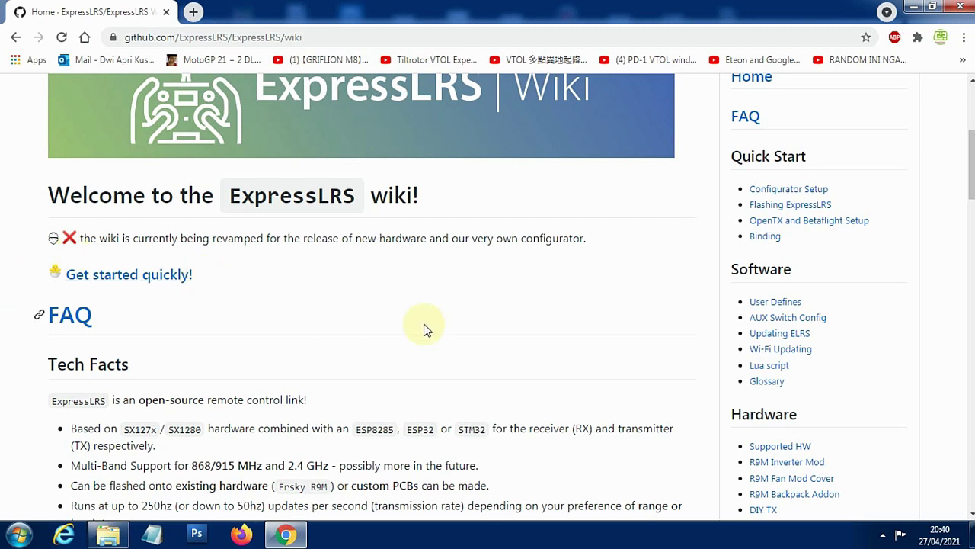
{"action": "left_click", "coordinate": [809, 206]}
{"action": "scroll", "coordinate": [5, 271], "scroll_direction": "down", "scroll_amount": 6}
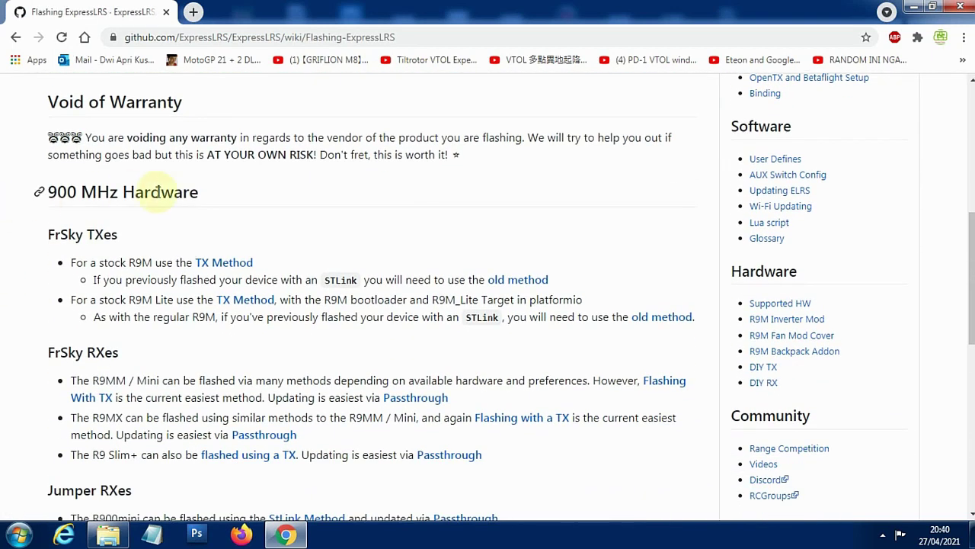
Step: Open the TX Method (Flashing R9M TX) guide in a new tab and scroll to its instructions
{"action": "right_click", "coordinate": [228, 270]}
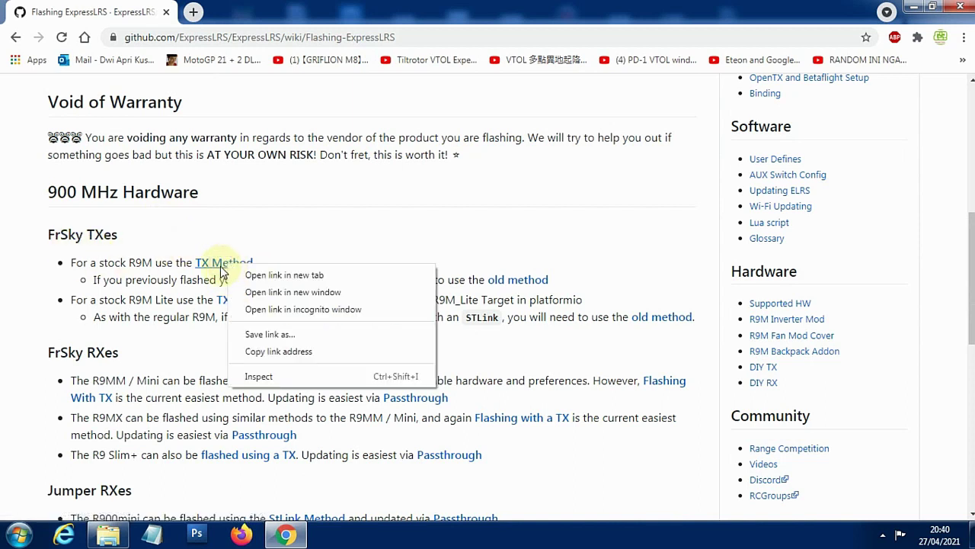
{"action": "left_click", "coordinate": [354, 278]}
{"action": "key", "text": "ctrl+Tab"}
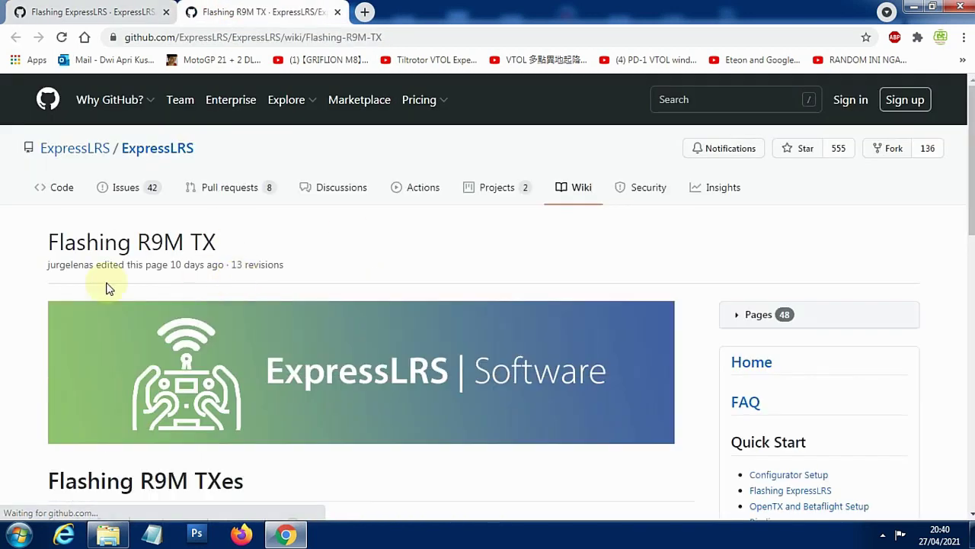
{"action": "scroll", "coordinate": [11, 298], "scroll_direction": "down", "scroll_amount": 4}
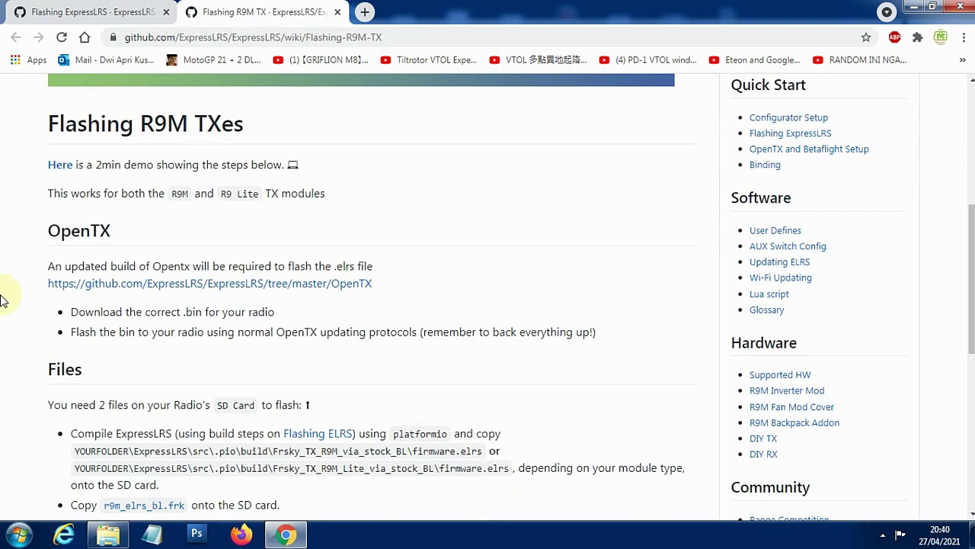
{"action": "scroll", "coordinate": [4, 295], "scroll_direction": "down", "scroll_amount": 1}
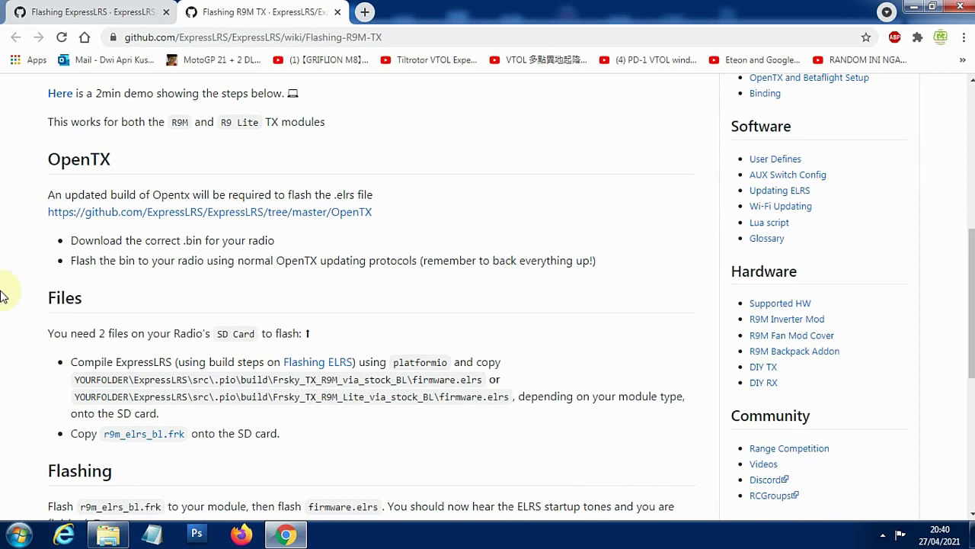
Step: Open the ExpressLRS OpenTX folder in a new tab
{"action": "right_click", "coordinate": [295, 217]}
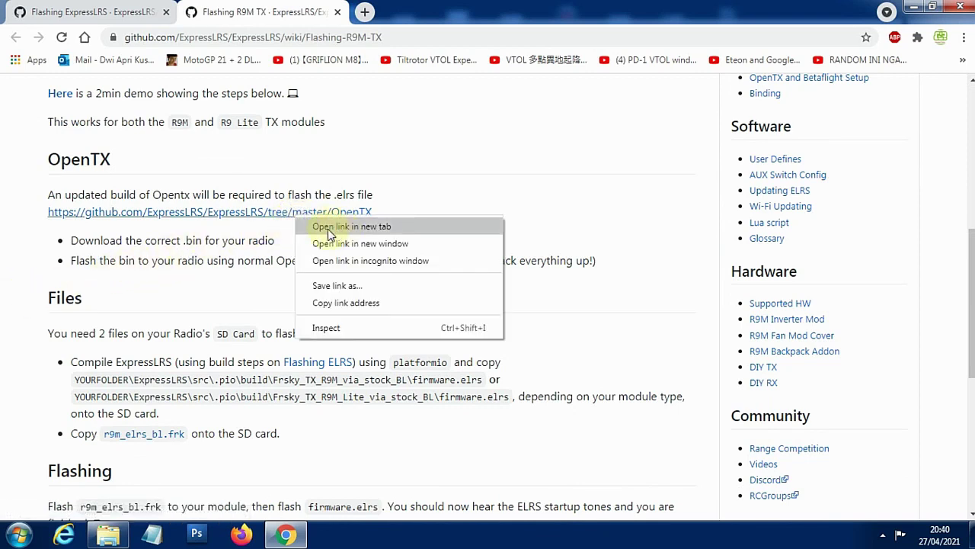
{"action": "left_click", "coordinate": [383, 233]}
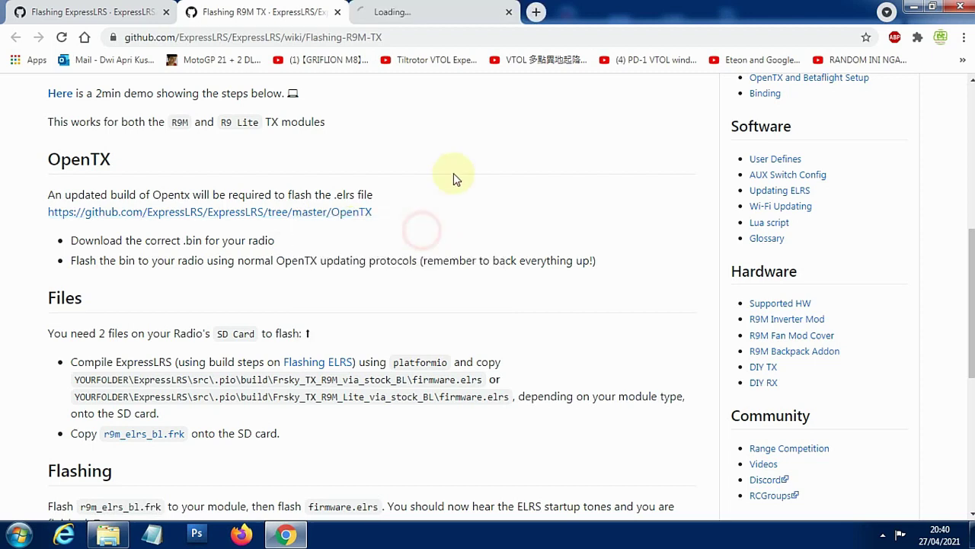
{"action": "left_click", "coordinate": [426, 12]}
{"action": "scroll", "coordinate": [2, 286], "scroll_direction": "down", "scroll_amount": 3}
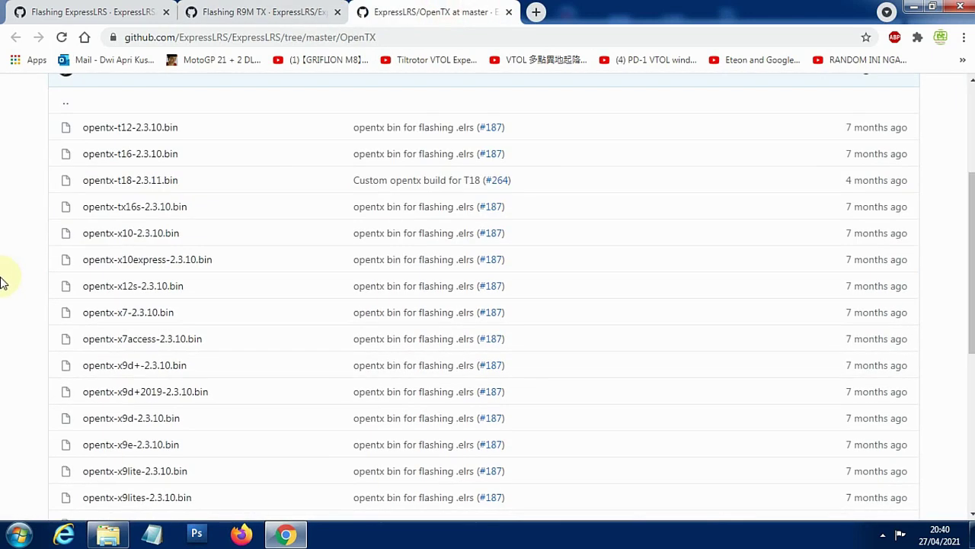
{"action": "scroll", "coordinate": [2, 286], "scroll_direction": "up", "scroll_amount": 1}
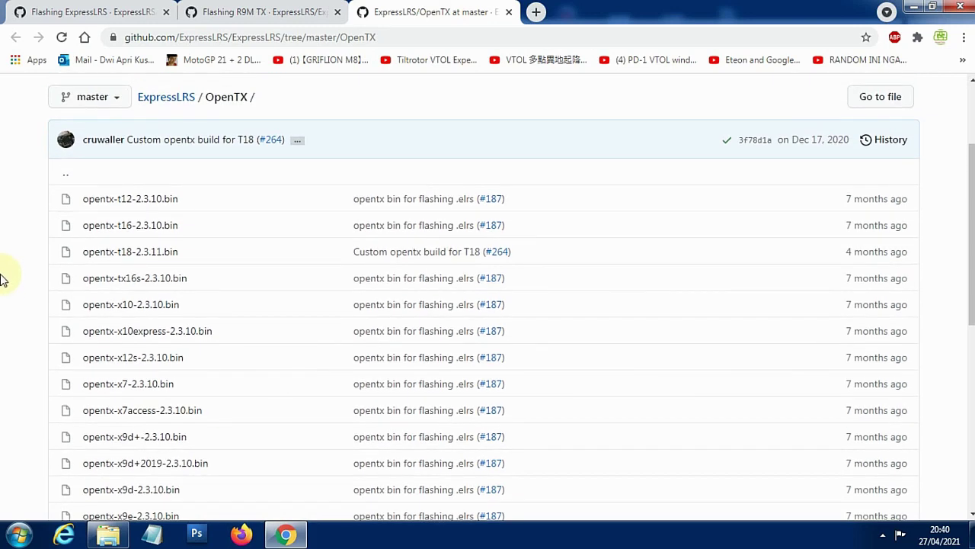
{"action": "scroll", "coordinate": [3, 318], "scroll_direction": "down", "scroll_amount": 1}
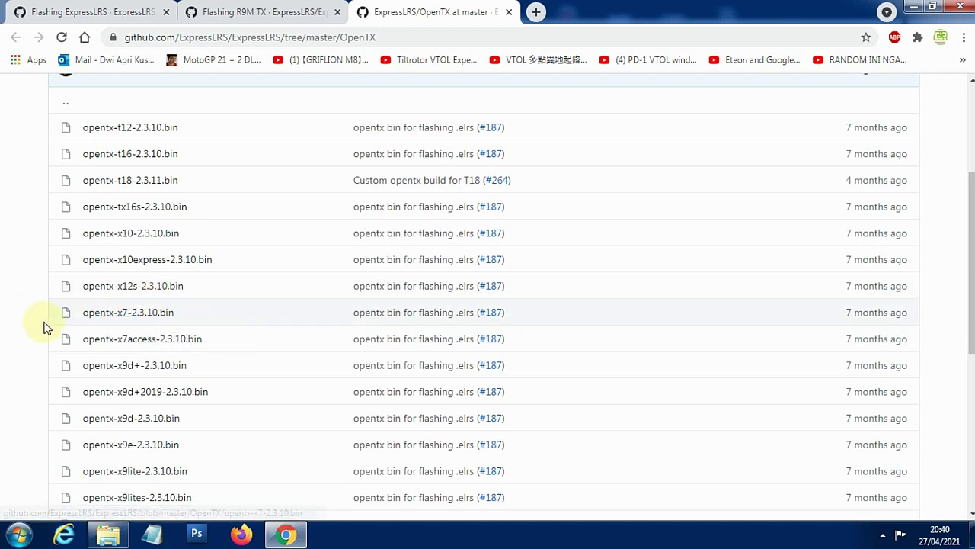
Step: Download opentx-x7-2.3.10.bin and return to the OpenTX folder listing
{"action": "left_click", "coordinate": [145, 314]}
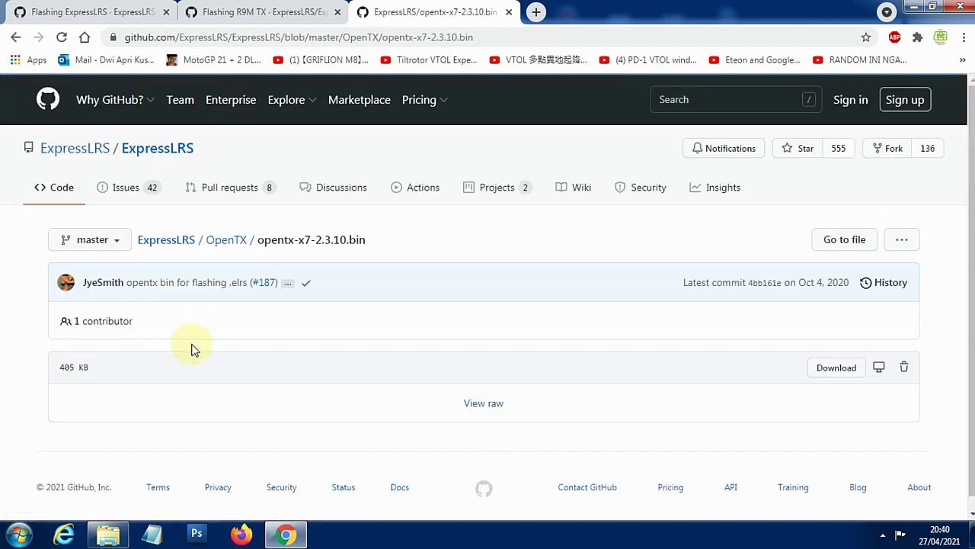
{"action": "left_click", "coordinate": [852, 371]}
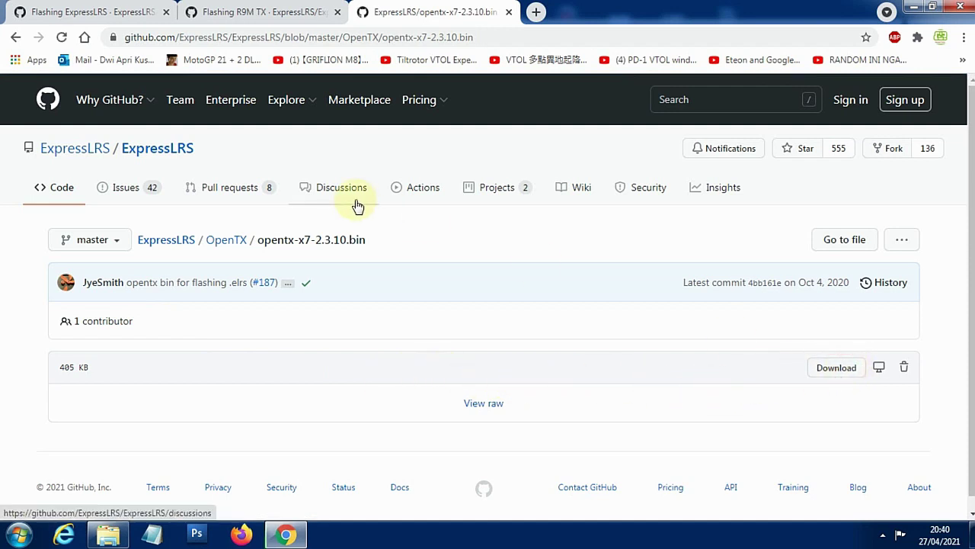
{"action": "left_click", "coordinate": [233, 241]}
{"action": "scroll", "coordinate": [356, 357], "scroll_direction": "down", "scroll_amount": 3}
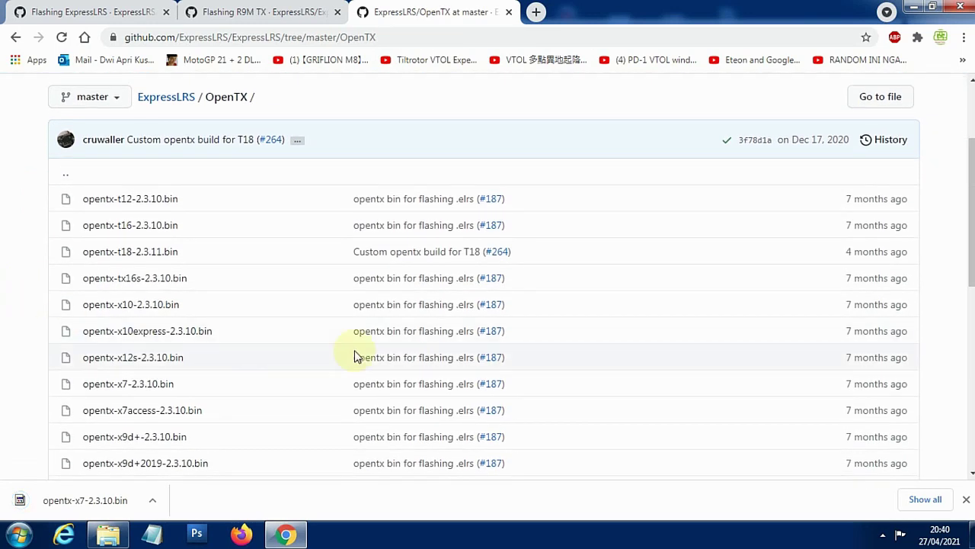
{"action": "scroll", "coordinate": [91, 343], "scroll_direction": "down", "scroll_amount": 3}
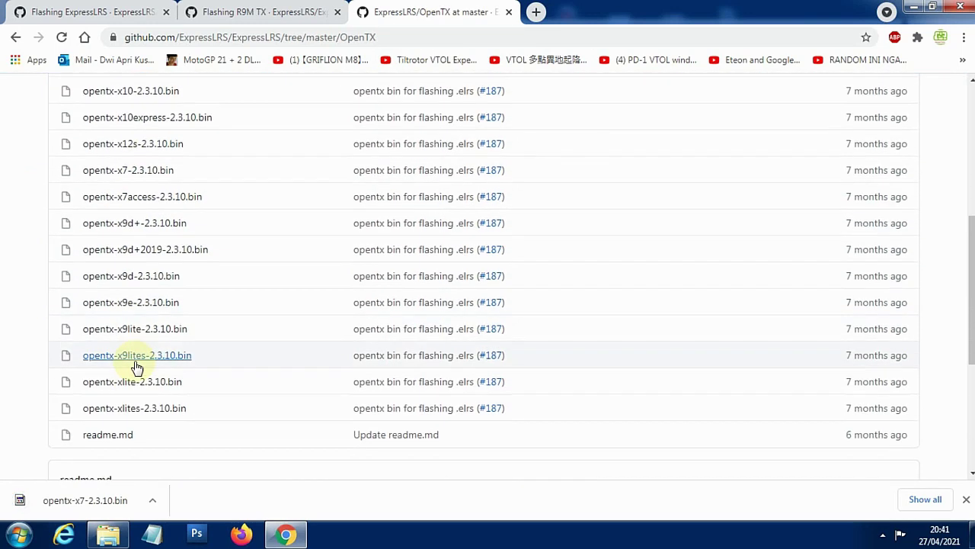
{"action": "scroll", "coordinate": [189, 318], "scroll_direction": "down", "scroll_amount": 1}
{"action": "scroll", "coordinate": [186, 312], "scroll_direction": "up", "scroll_amount": 6}
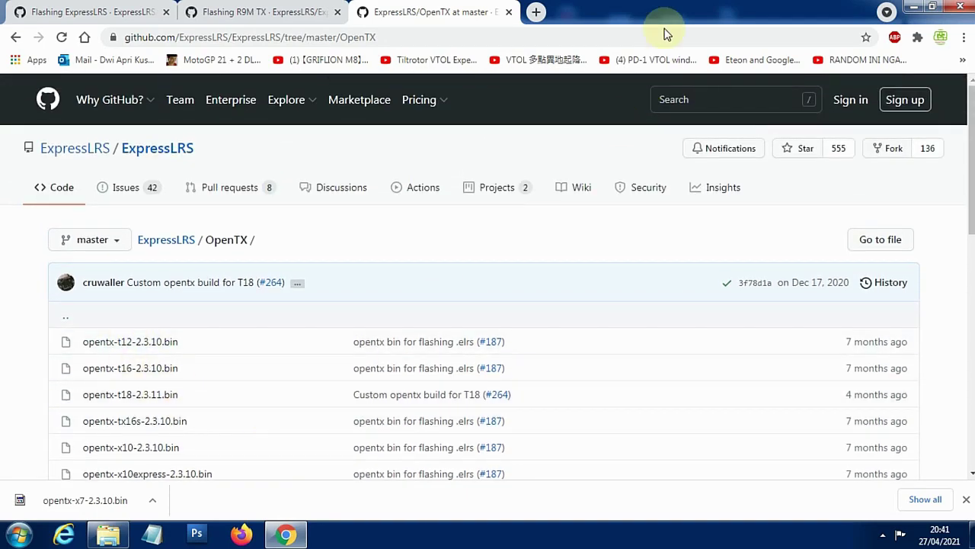
Step: Show the downloaded opentx-x7-2.3.10 in Downloads and cut it
{"action": "left_click", "coordinate": [154, 500]}
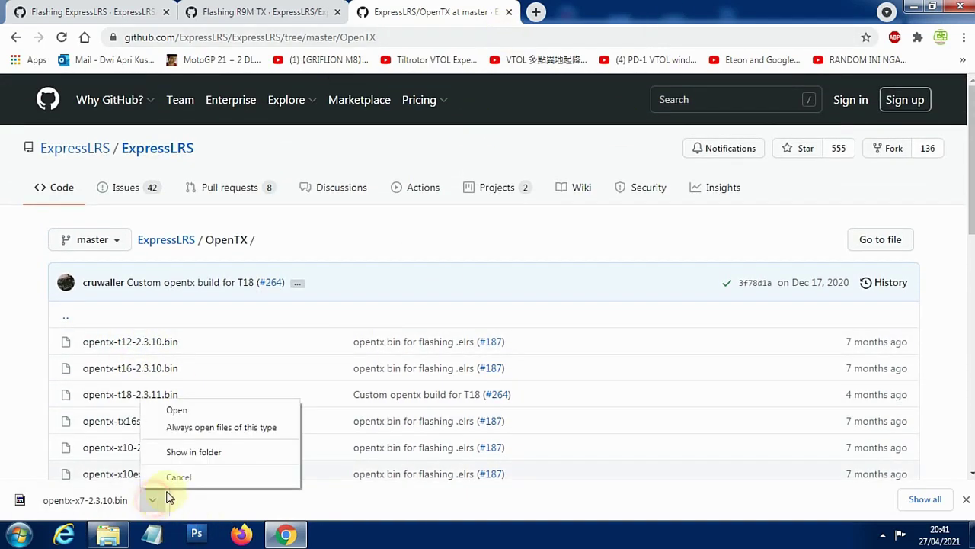
{"action": "left_click", "coordinate": [208, 454]}
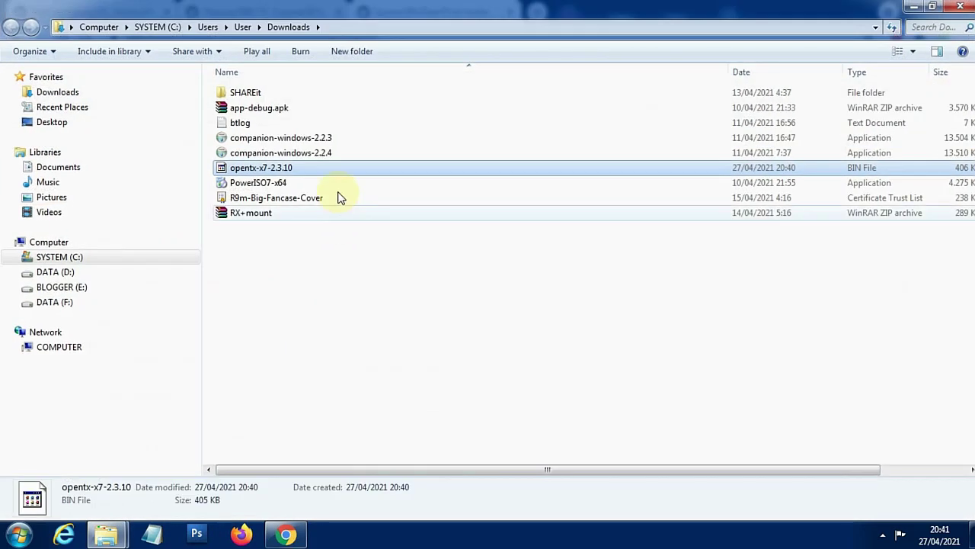
{"action": "right_click", "coordinate": [323, 167]}
{"action": "left_click", "coordinate": [387, 419]}
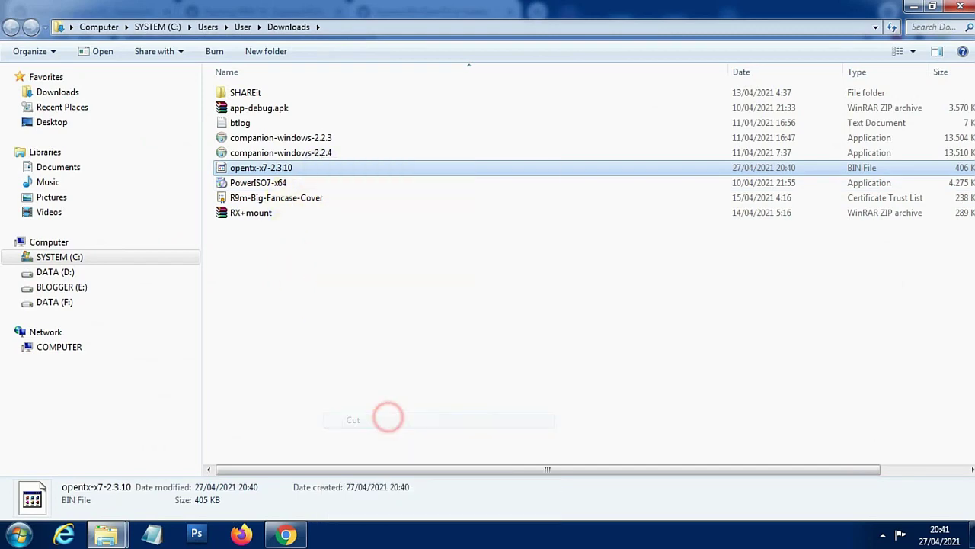
{"action": "left_click", "coordinate": [960, 6]}
Step: Paste the firmware into F:\RC\ELRS\REMOT & MODUL and return to Chrome
{"action": "left_click", "coordinate": [107, 534]}
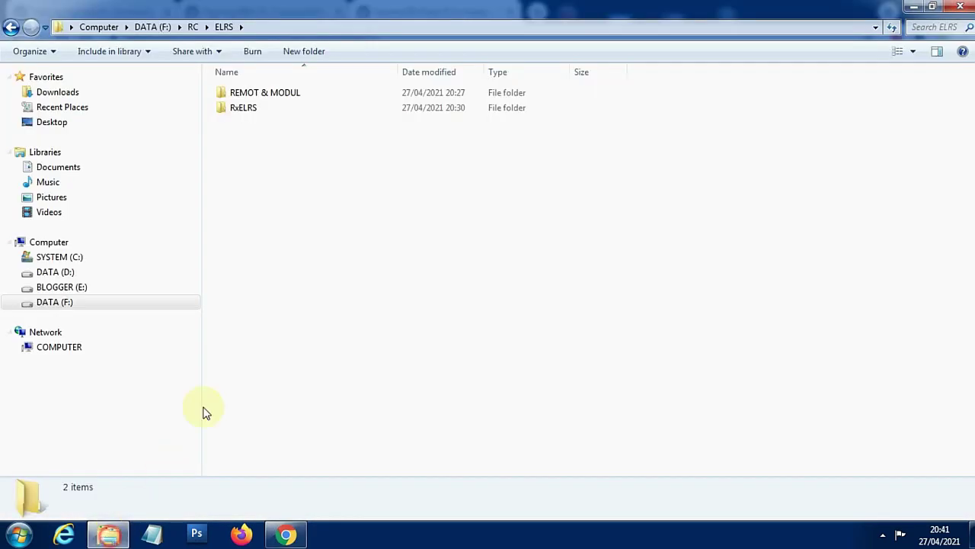
{"action": "double_click", "coordinate": [303, 97]}
{"action": "right_click", "coordinate": [312, 136]}
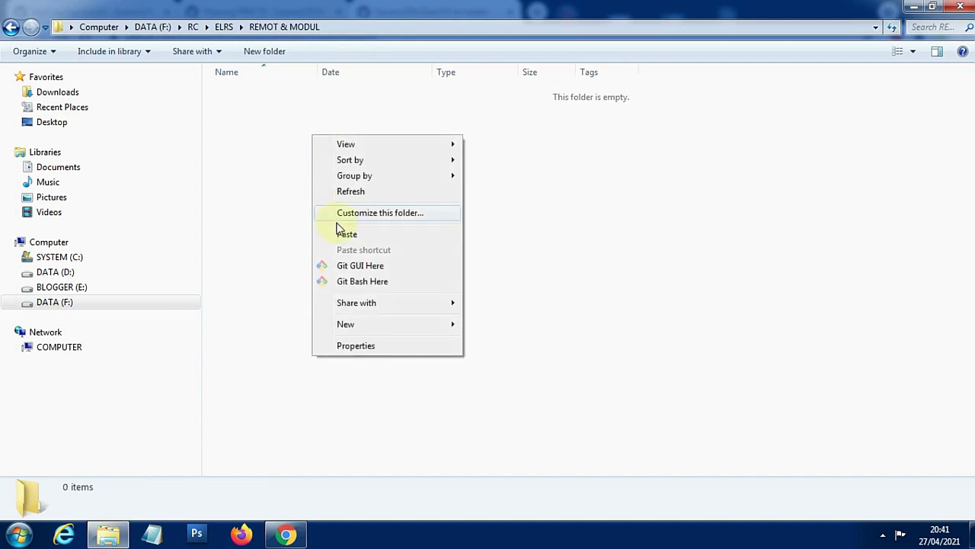
{"action": "left_click", "coordinate": [349, 234]}
{"action": "left_click", "coordinate": [288, 535]}
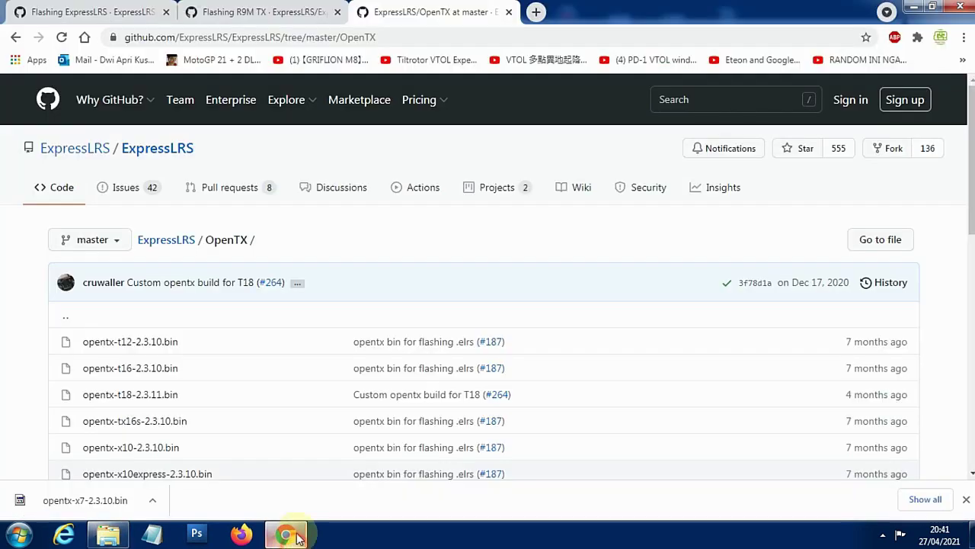
Step: Close the OpenTX tab and download r9m_elrs_bl.frk from the Flashing R9M TX Files section
{"action": "left_click", "coordinate": [509, 11]}
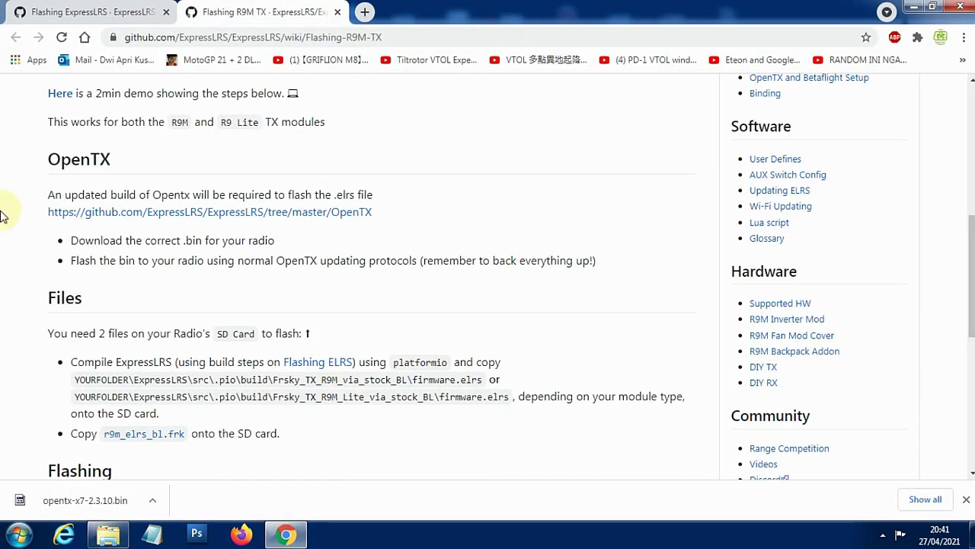
{"action": "scroll", "coordinate": [2, 288], "scroll_direction": "down", "scroll_amount": 1}
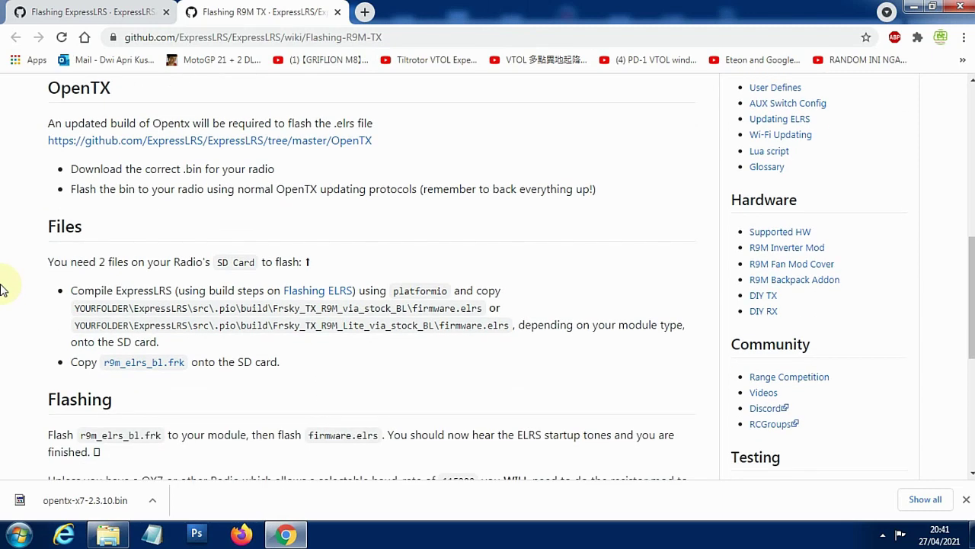
{"action": "scroll", "coordinate": [2, 288], "scroll_direction": "down", "scroll_amount": 1}
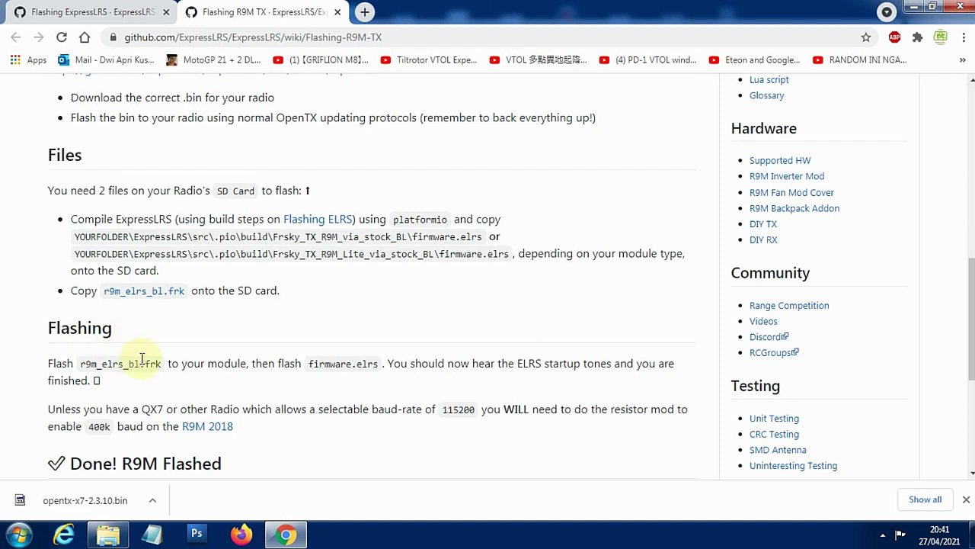
{"action": "right_click", "coordinate": [169, 293]}
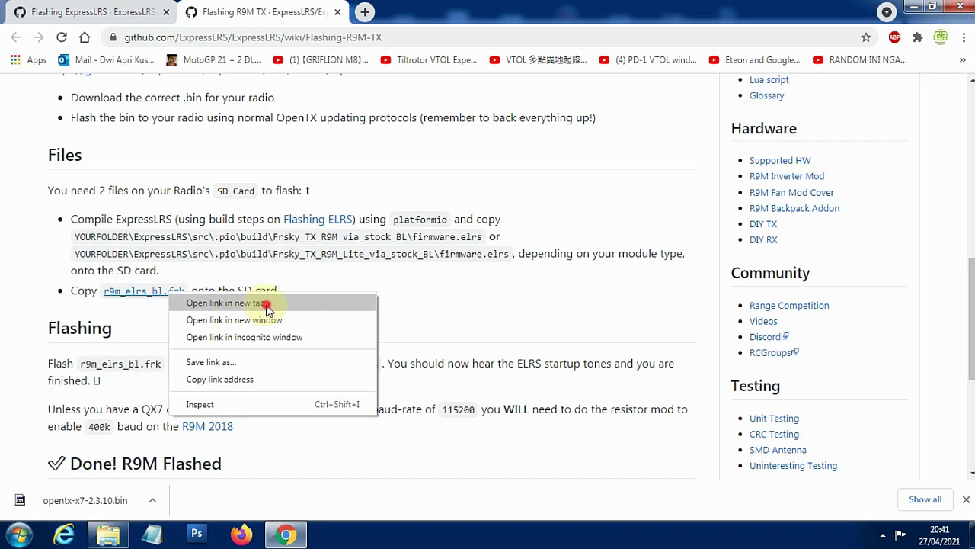
{"action": "left_click", "coordinate": [267, 304]}
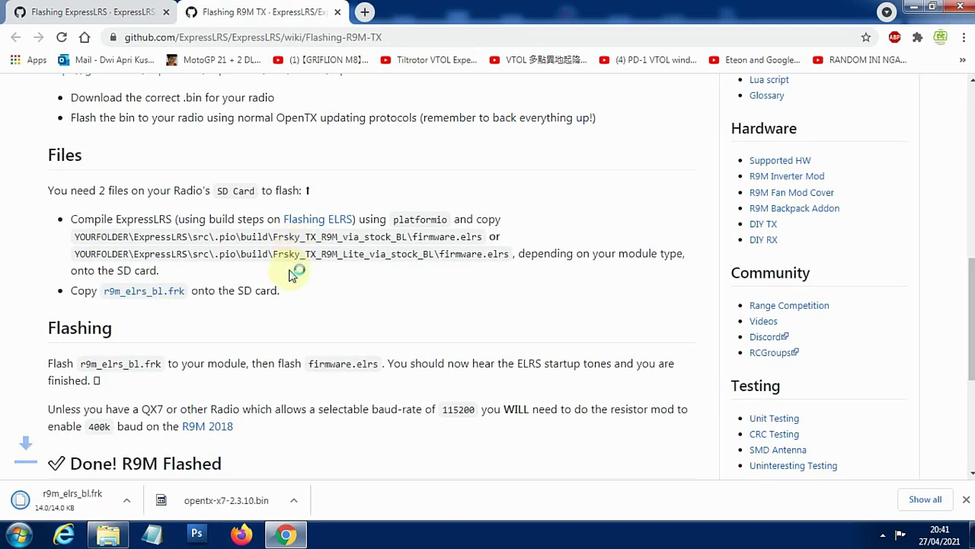
{"action": "left_click", "coordinate": [152, 502]}
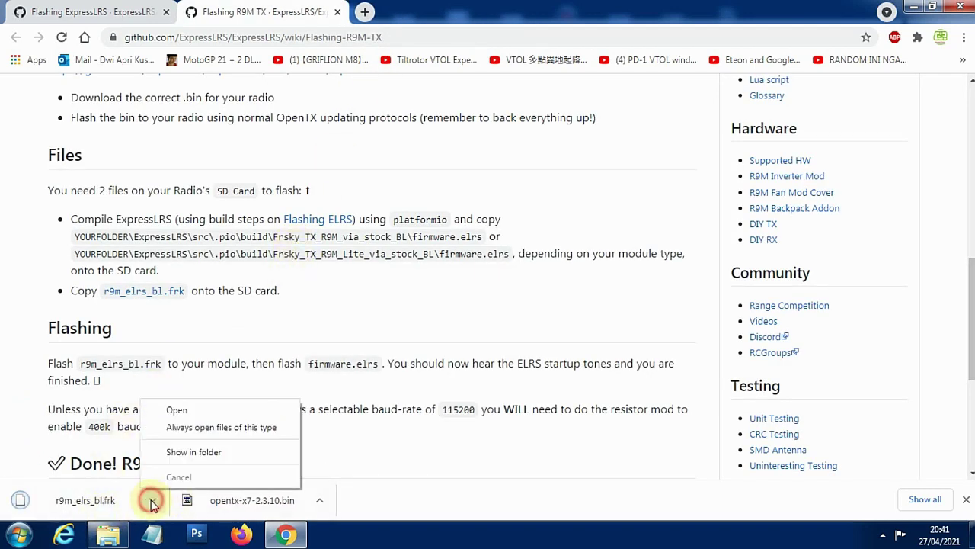
Step: Cut r9m_elrs_bl.frk from Downloads and paste it into REMOT & MODUL beside opentx-x7-2.3.10
{"action": "left_click", "coordinate": [193, 452]}
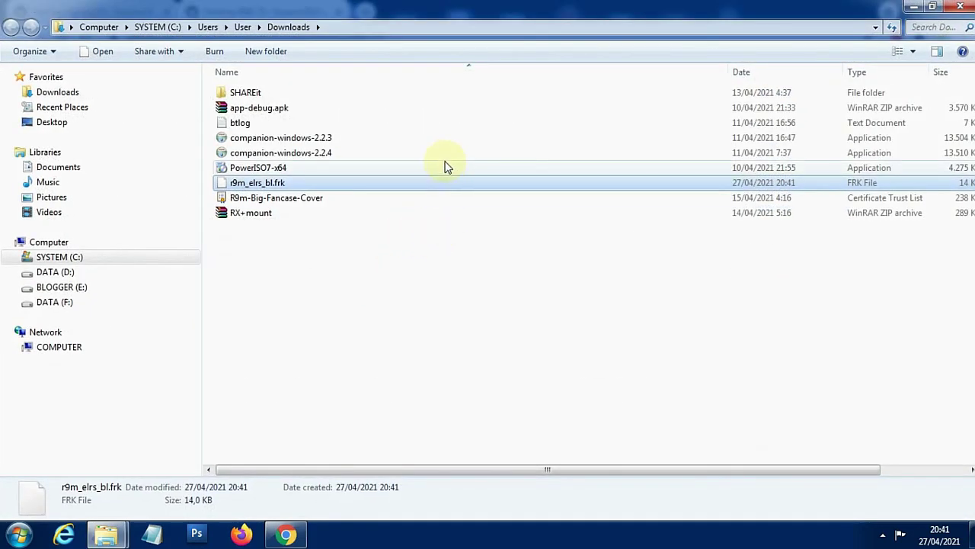
{"action": "right_click", "coordinate": [399, 184]}
{"action": "left_click", "coordinate": [452, 401]}
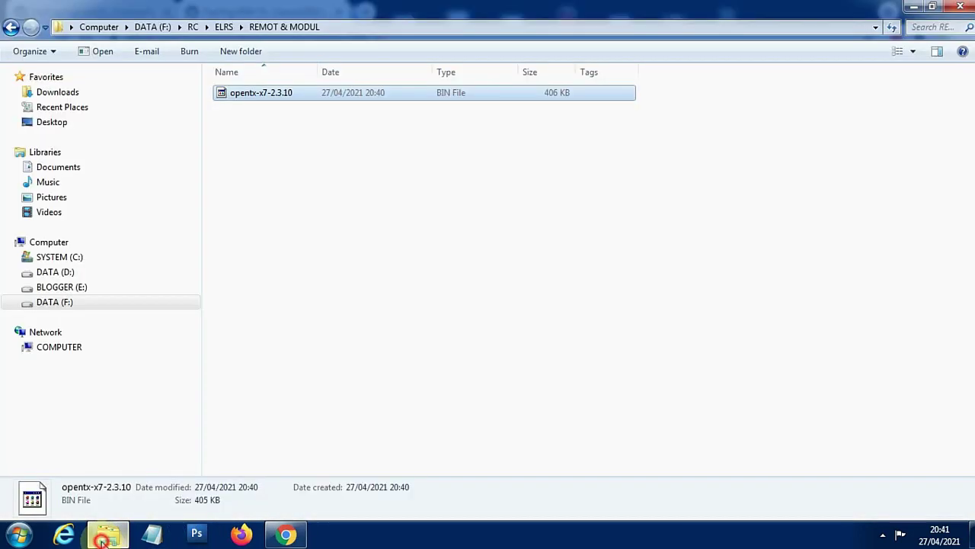
{"action": "left_click", "coordinate": [317, 297]}
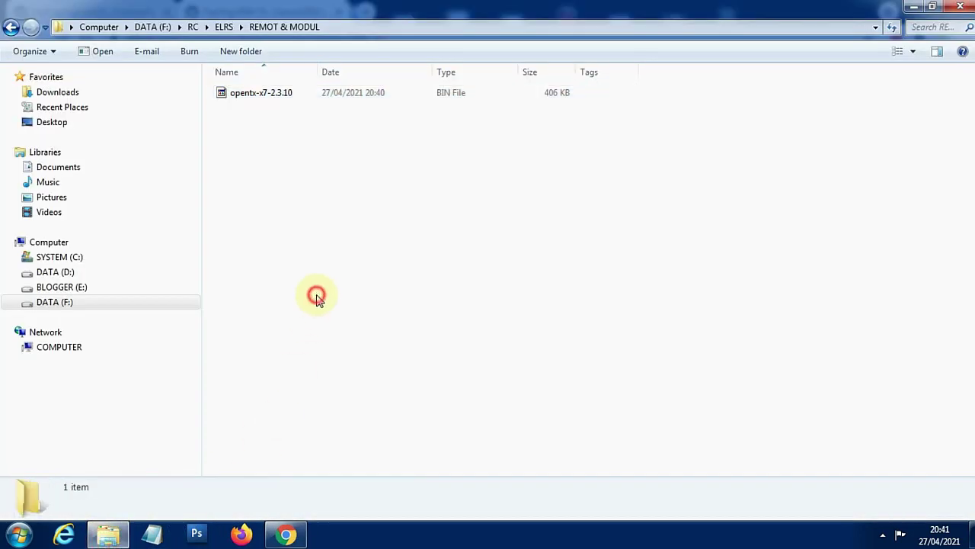
{"action": "key", "text": "ctrl+v"}
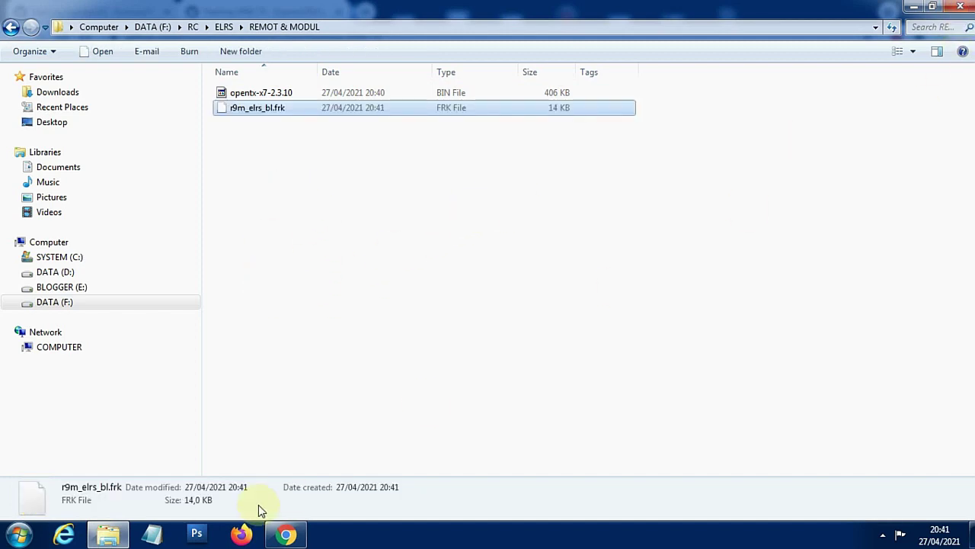
{"action": "left_click", "coordinate": [287, 537]}
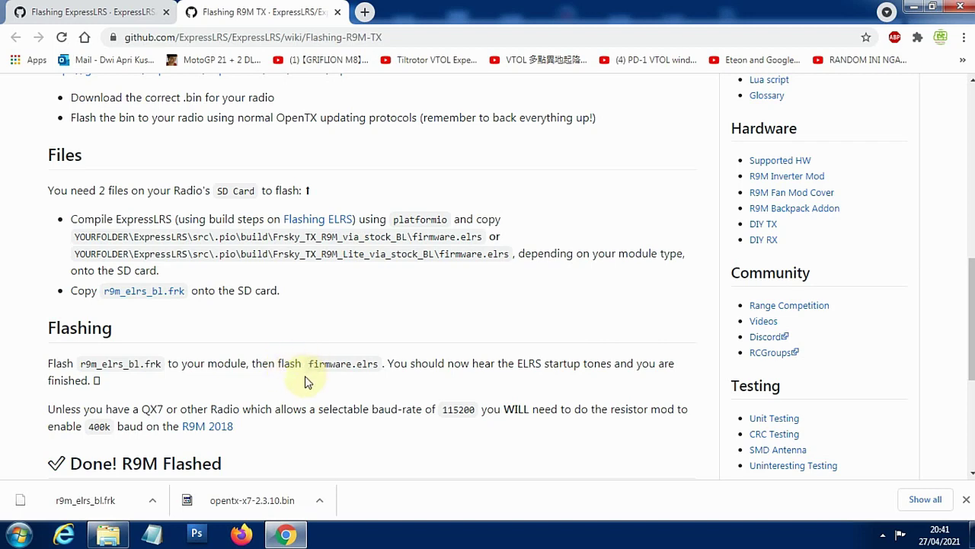
Step: Close the Flashing R9M TX tab and scroll Flashing ExpressLRS down to FrSky RXes
{"action": "scroll", "coordinate": [285, 298], "scroll_direction": "down", "scroll_amount": 2}
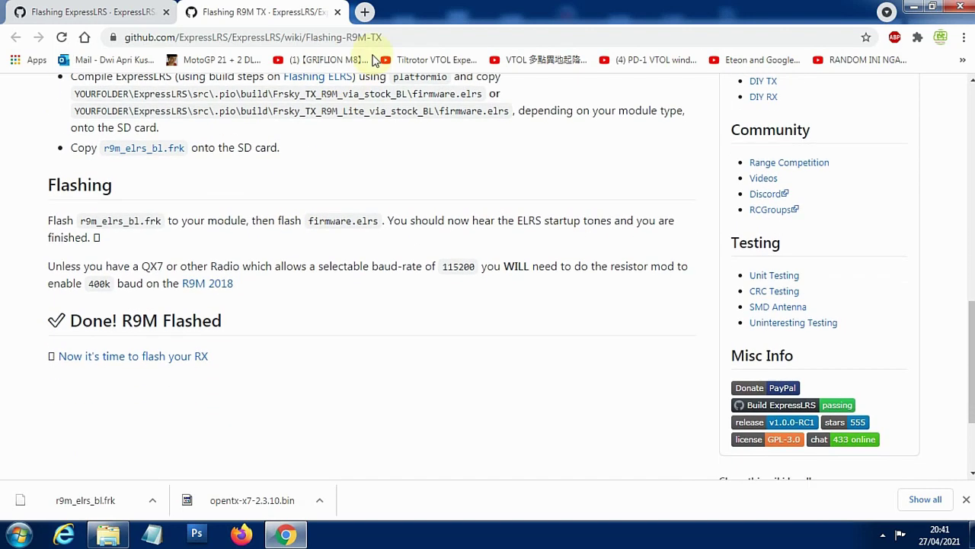
{"action": "left_click", "coordinate": [338, 12]}
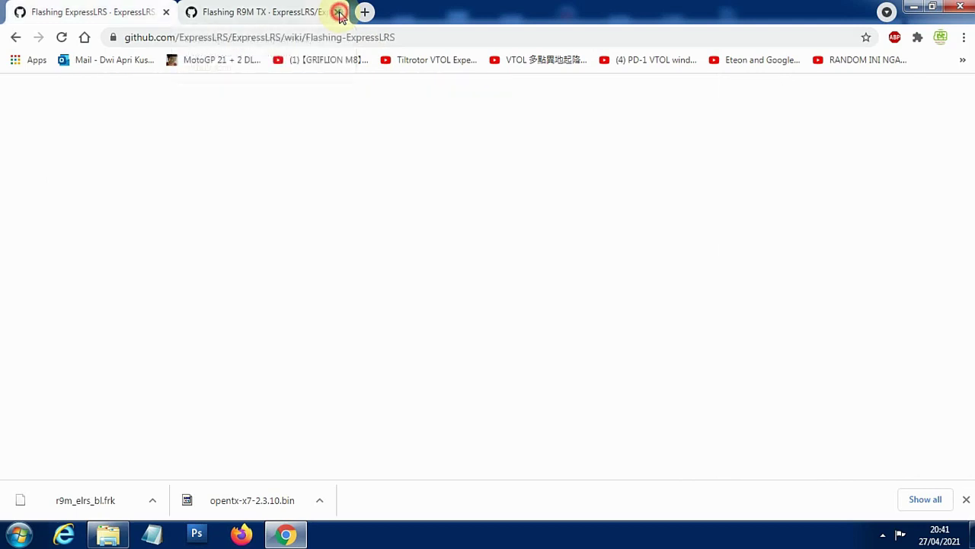
{"action": "scroll", "coordinate": [528, 218], "scroll_direction": "down", "scroll_amount": 1}
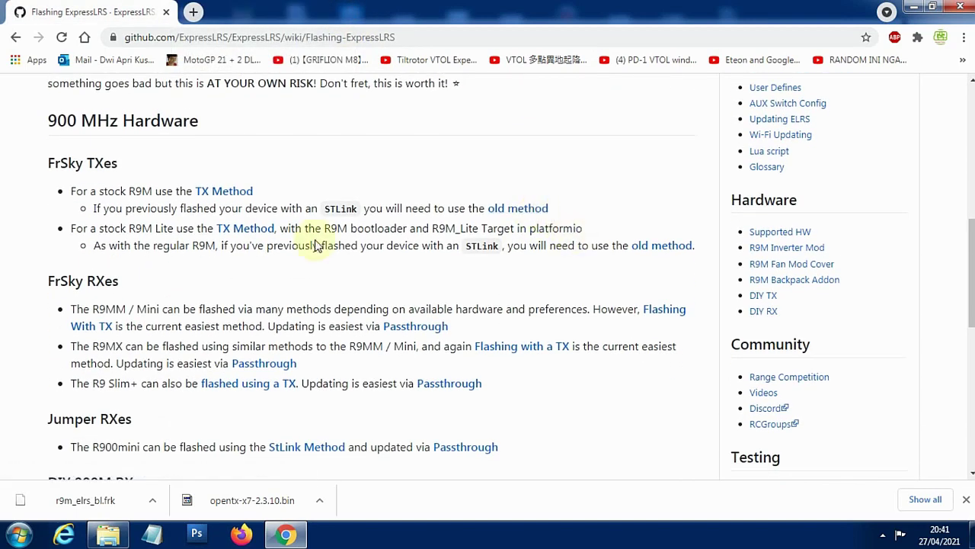
{"action": "scroll", "coordinate": [6, 366], "scroll_direction": "up", "scroll_amount": 1}
{"action": "scroll", "coordinate": [4, 387], "scroll_direction": "up", "scroll_amount": 2}
{"action": "scroll", "coordinate": [4, 390], "scroll_direction": "down", "scroll_amount": 1}
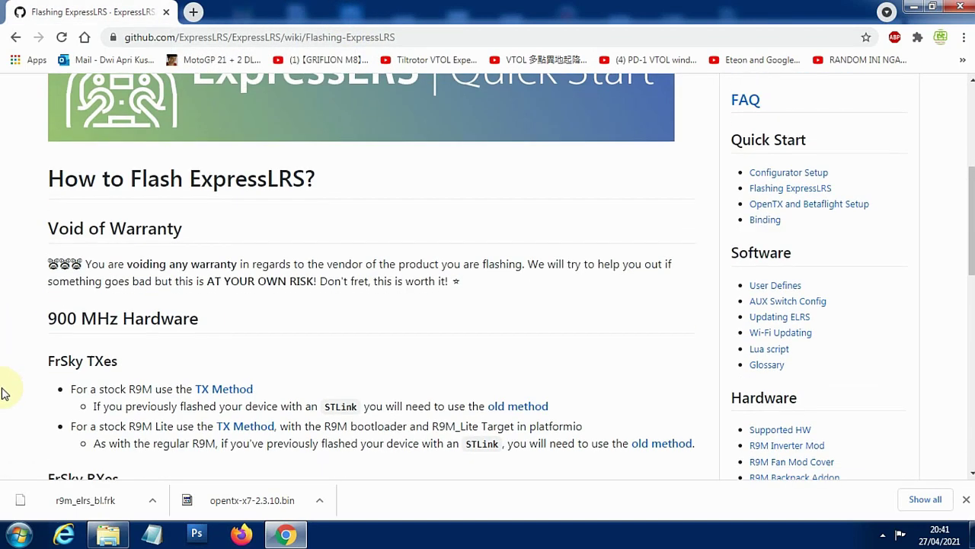
{"action": "scroll", "coordinate": [4, 393], "scroll_direction": "down", "scroll_amount": 1}
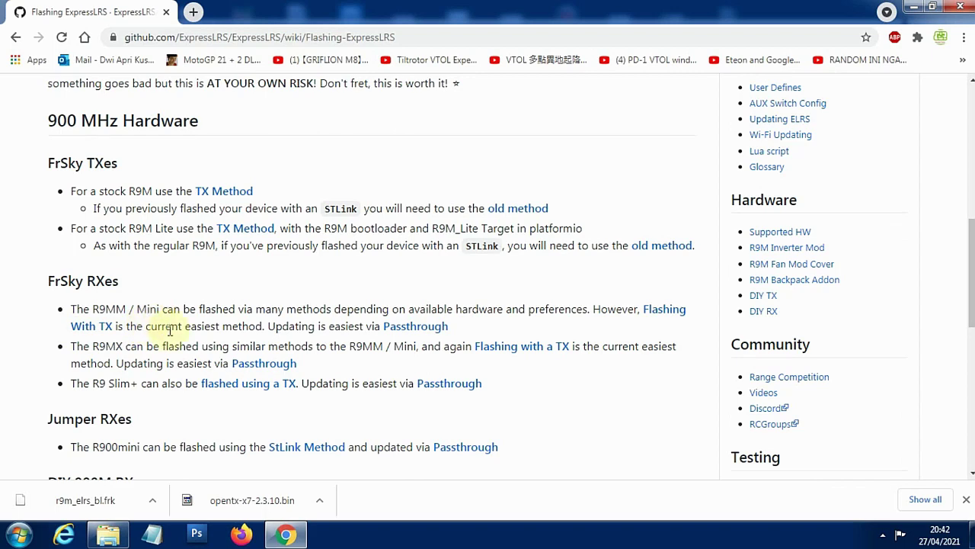
{"action": "scroll", "coordinate": [162, 335], "scroll_direction": "down", "scroll_amount": 1}
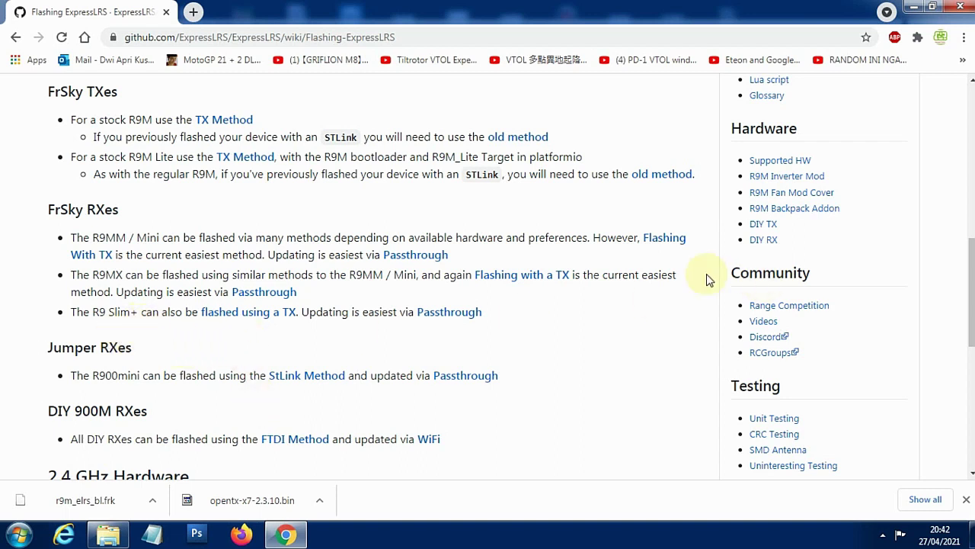
Step: Open the Flashing With TX receiver guide in a new tab and scroll through it
{"action": "right_click", "coordinate": [90, 260]}
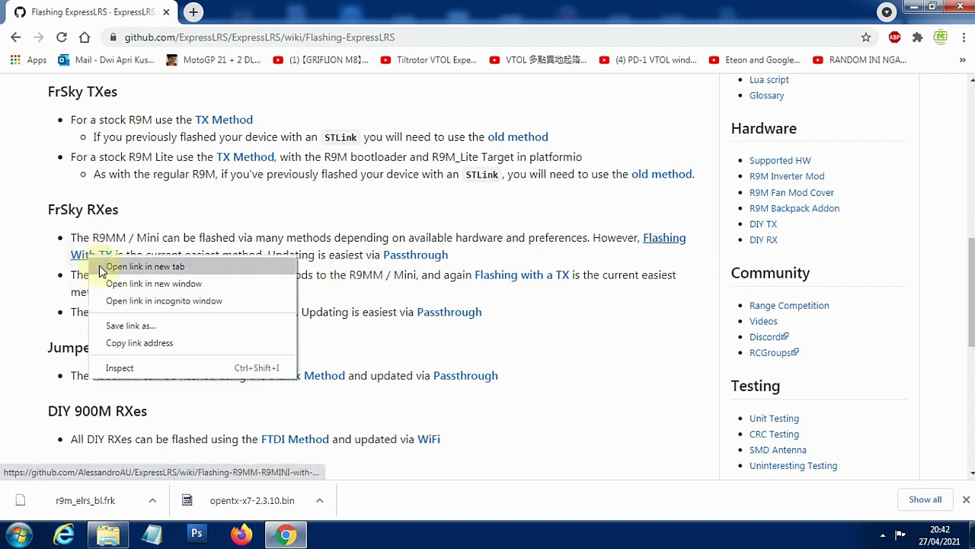
{"action": "left_click", "coordinate": [99, 266]}
{"action": "key", "text": "ctrl+Tab"}
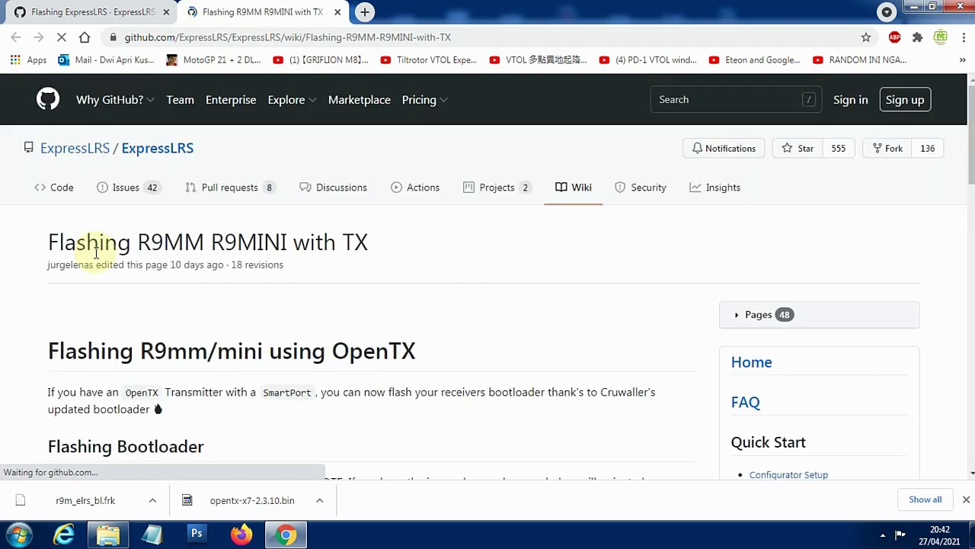
{"action": "scroll", "coordinate": [57, 268], "scroll_direction": "down", "scroll_amount": 4}
{"action": "scroll", "coordinate": [55, 279], "scroll_direction": "down", "scroll_amount": 2}
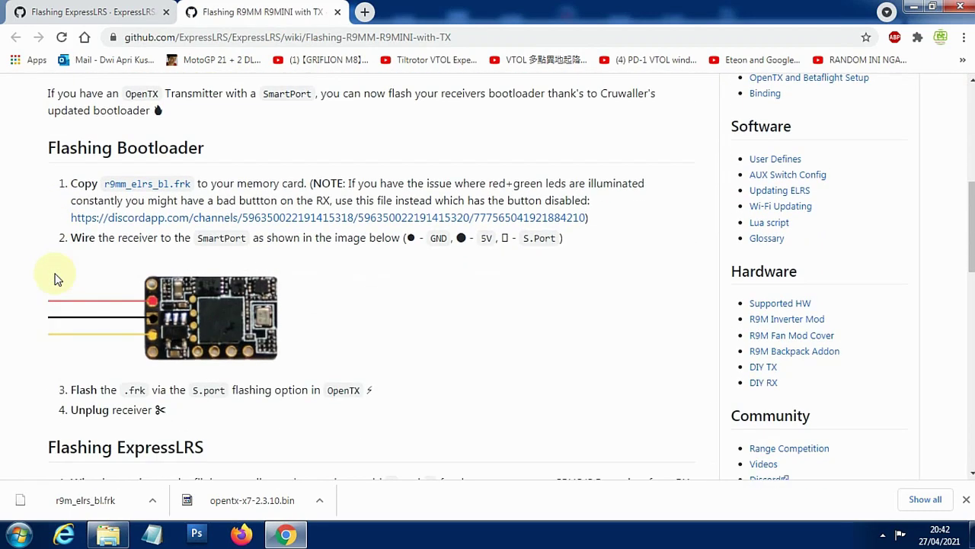
Step: Download r9mm_elrs_bl.frk and show it in the Downloads folder
{"action": "left_click", "coordinate": [146, 185]}
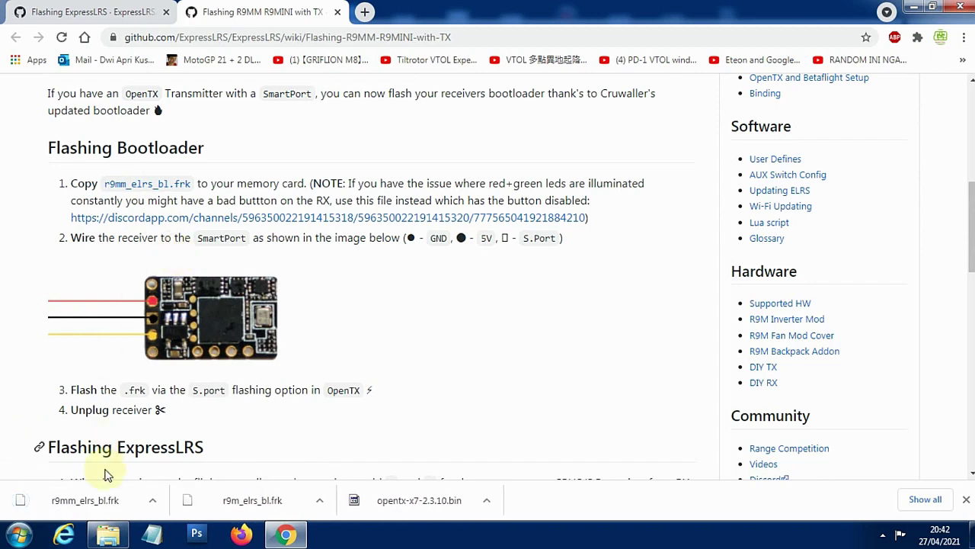
{"action": "left_click", "coordinate": [154, 502]}
{"action": "left_click", "coordinate": [197, 452]}
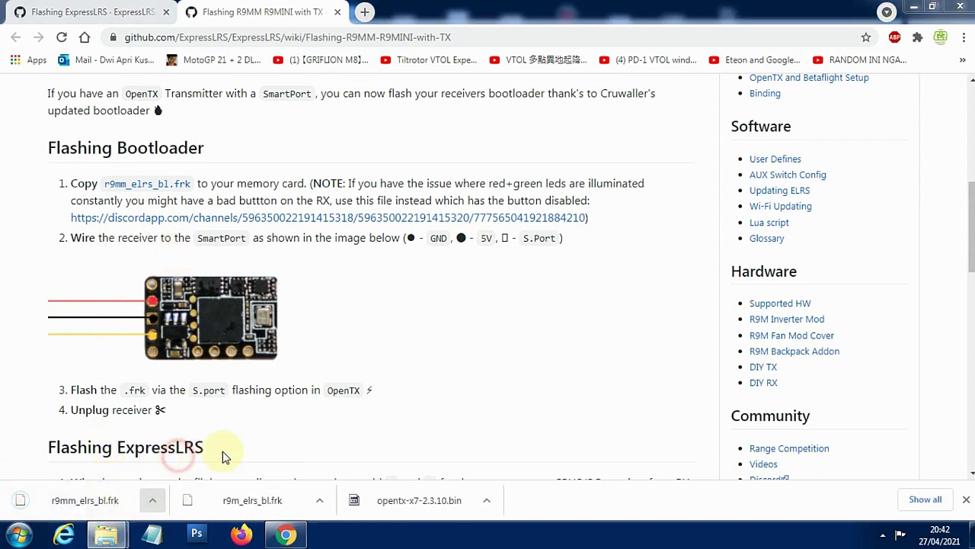
Step: Cut r9mm_elrs_bl.frk from Downloads and paste it into F:\RC\ELRS\RxELRS
{"action": "right_click", "coordinate": [313, 196]}
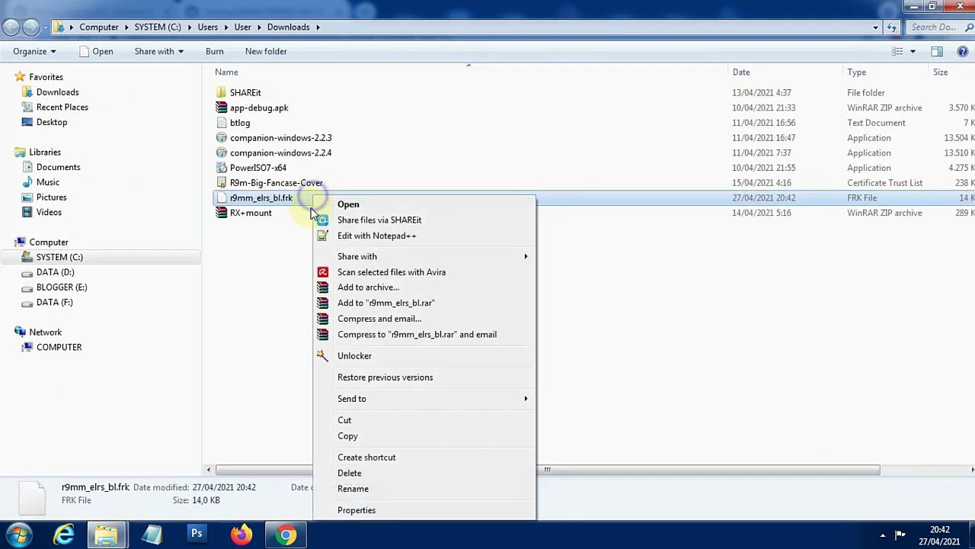
{"action": "left_click", "coordinate": [383, 421]}
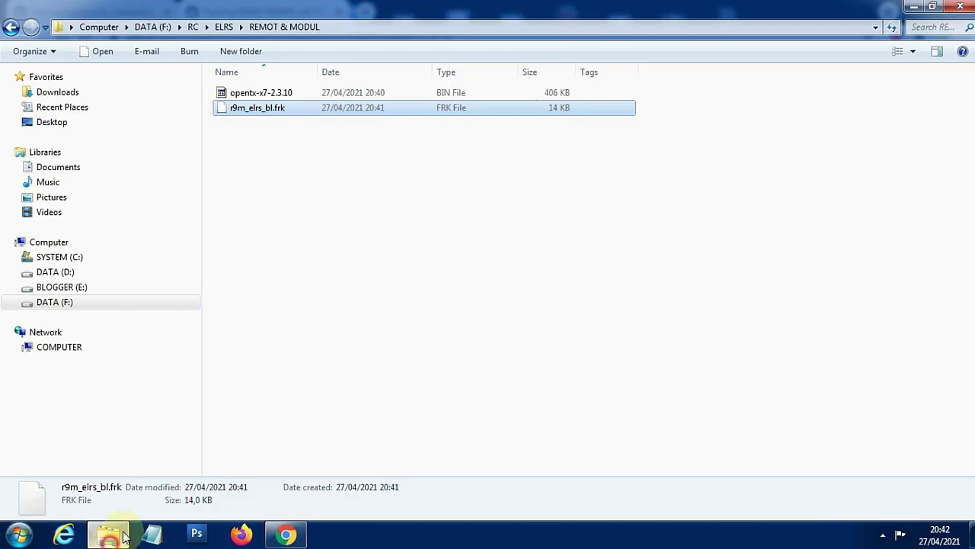
{"action": "left_click", "coordinate": [224, 28]}
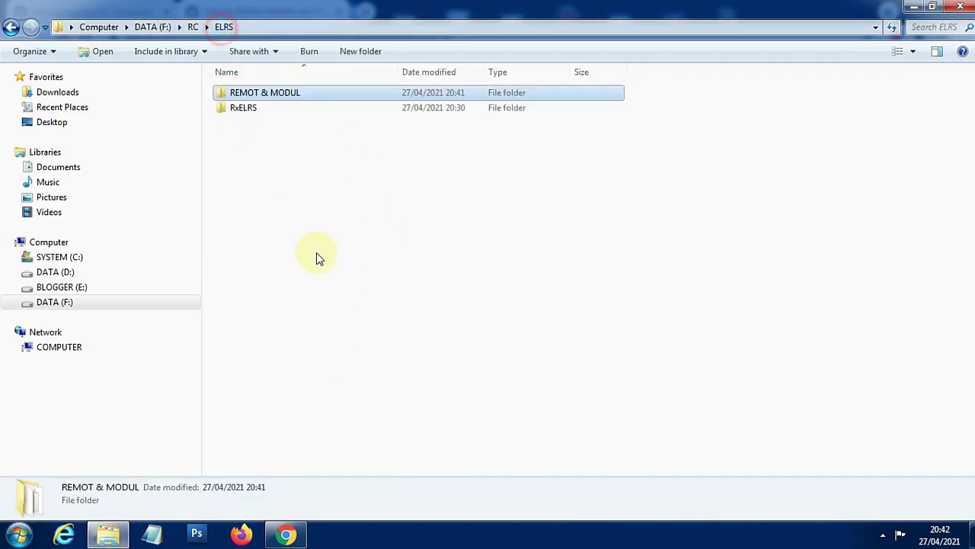
{"action": "double_click", "coordinate": [259, 109]}
{"action": "right_click", "coordinate": [298, 114]}
{"action": "left_click", "coordinate": [314, 212]}
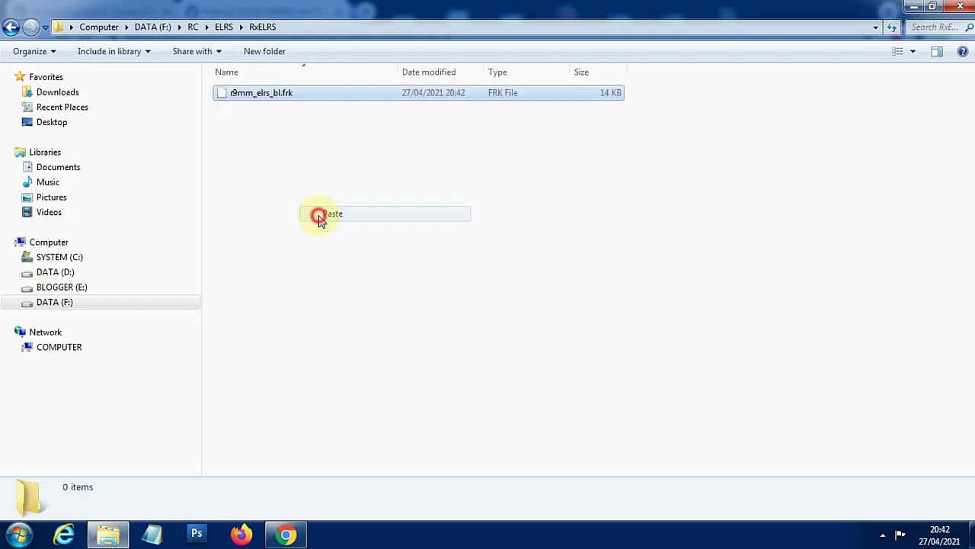
{"action": "left_click", "coordinate": [325, 208]}
{"action": "left_click", "coordinate": [286, 533]}
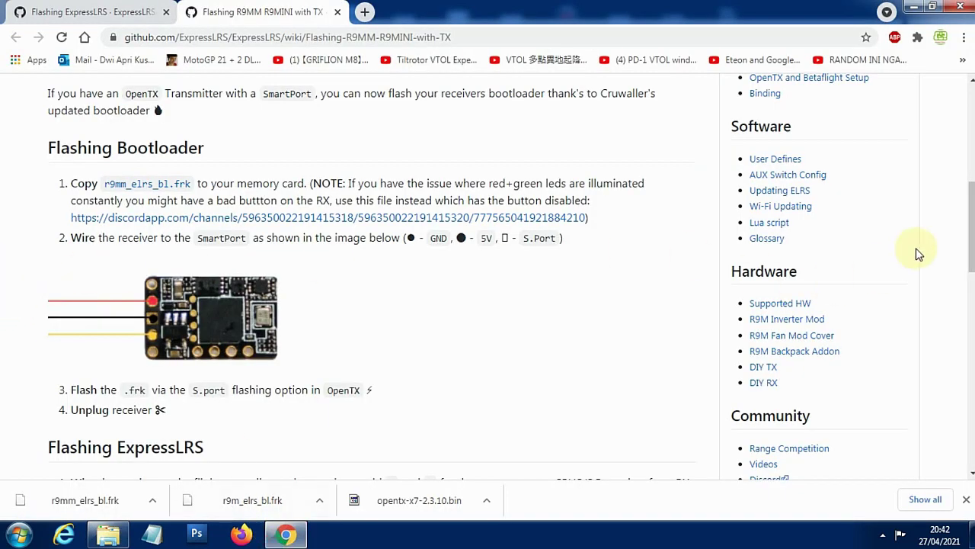
Step: Go to the wiki's OpenTX and Betaflight Setup page and scroll to the Lua Script instructions
{"action": "scroll", "coordinate": [936, 257], "scroll_direction": "up", "scroll_amount": 2}
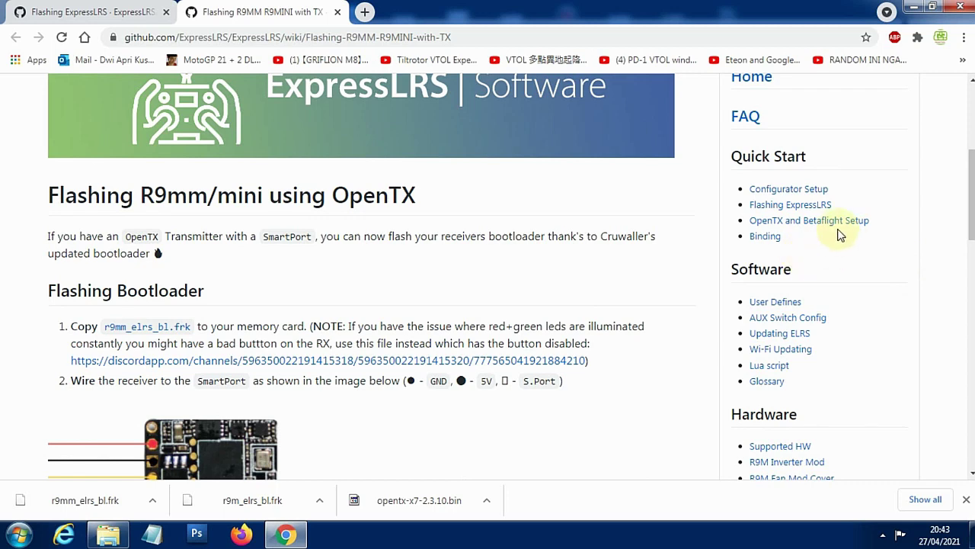
{"action": "left_click", "coordinate": [844, 222]}
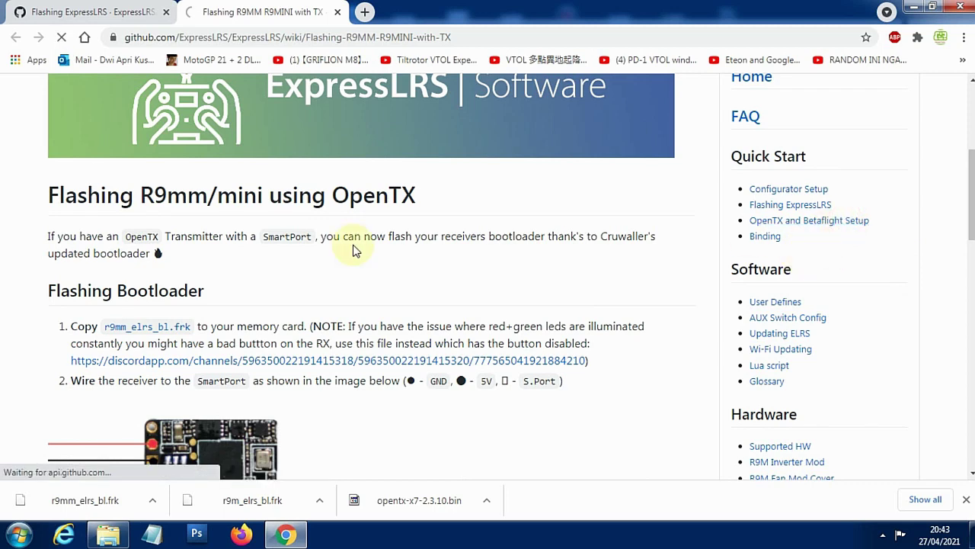
{"action": "scroll", "coordinate": [251, 246], "scroll_direction": "down", "scroll_amount": 6}
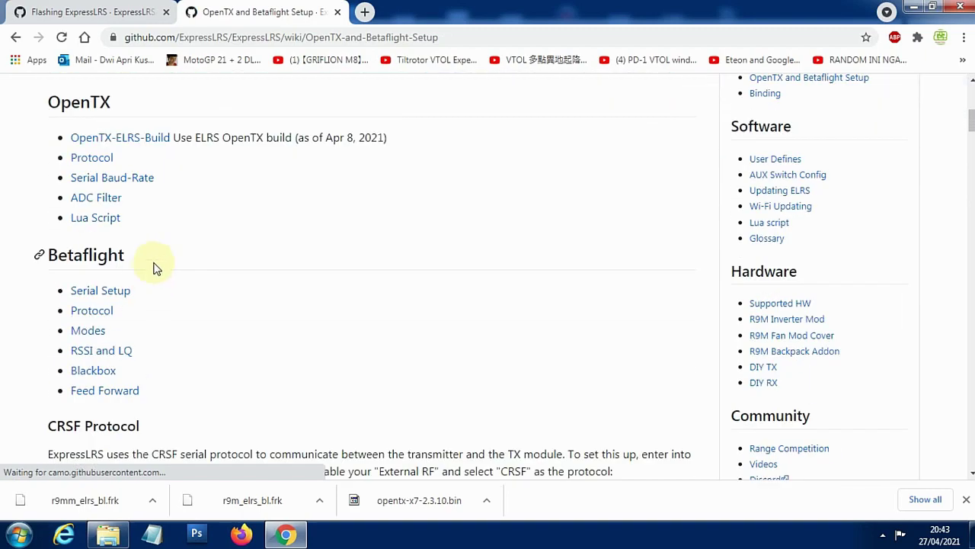
{"action": "scroll", "coordinate": [181, 245], "scroll_direction": "down", "scroll_amount": 12}
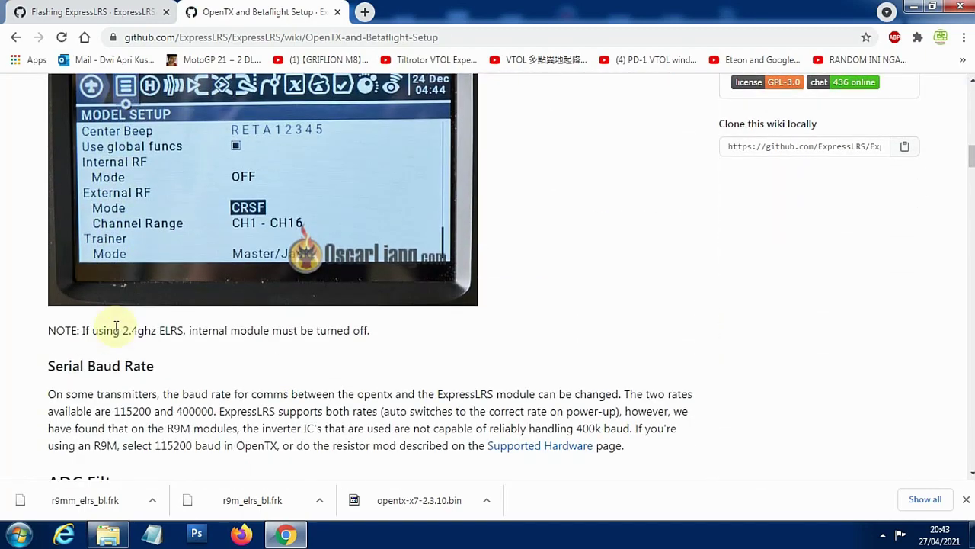
{"action": "scroll", "coordinate": [105, 326], "scroll_direction": "up", "scroll_amount": 3}
{"action": "scroll", "coordinate": [104, 326], "scroll_direction": "down", "scroll_amount": 3}
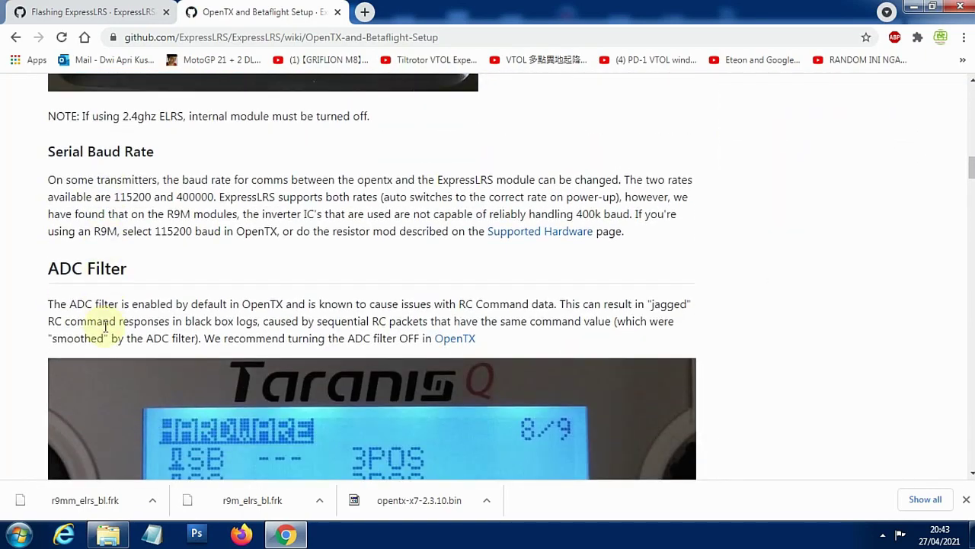
{"action": "scroll", "coordinate": [104, 326], "scroll_direction": "down", "scroll_amount": 6}
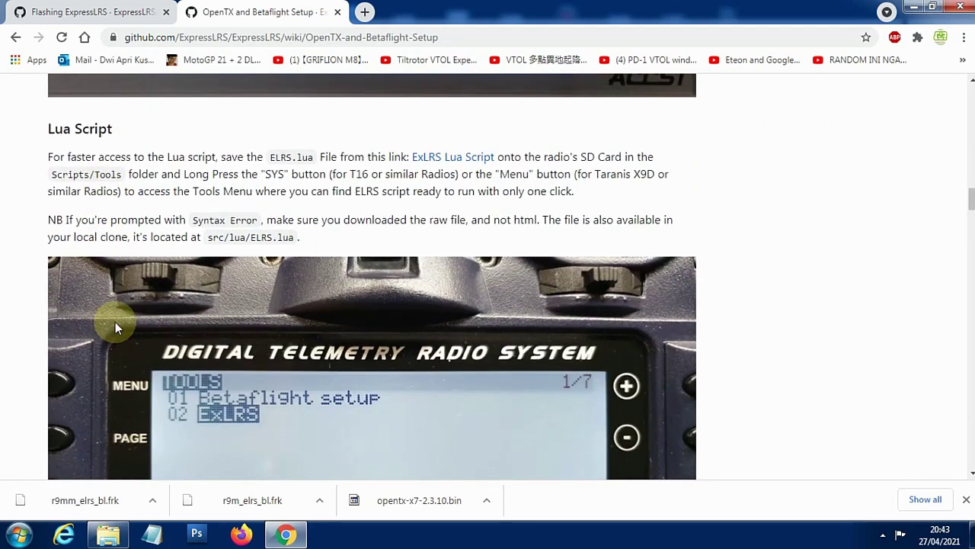
Step: Save the ExLRS Lua Script link as a file, browsing drives to DATA (F:)
{"action": "right_click", "coordinate": [460, 157]}
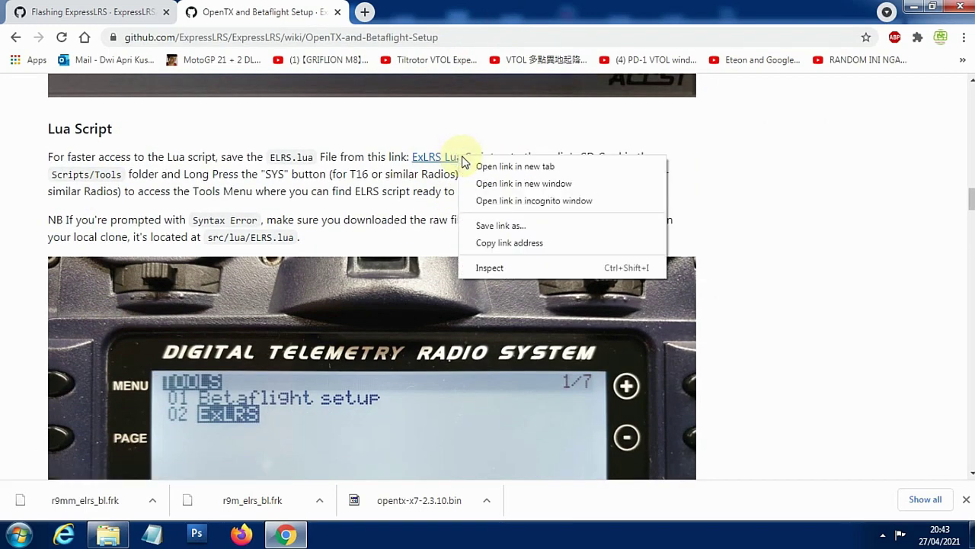
{"action": "left_click", "coordinate": [516, 226]}
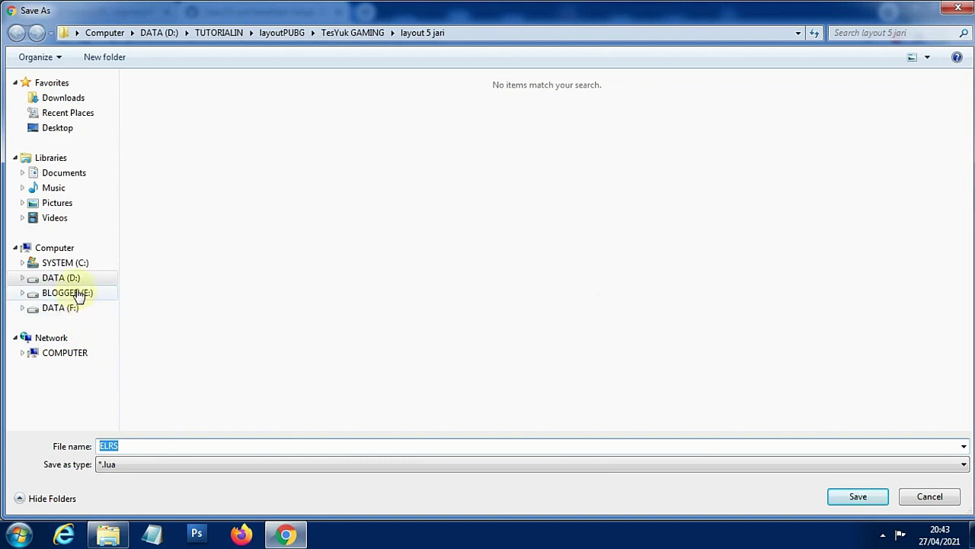
{"action": "left_click", "coordinate": [73, 278]}
{"action": "left_click", "coordinate": [67, 293]}
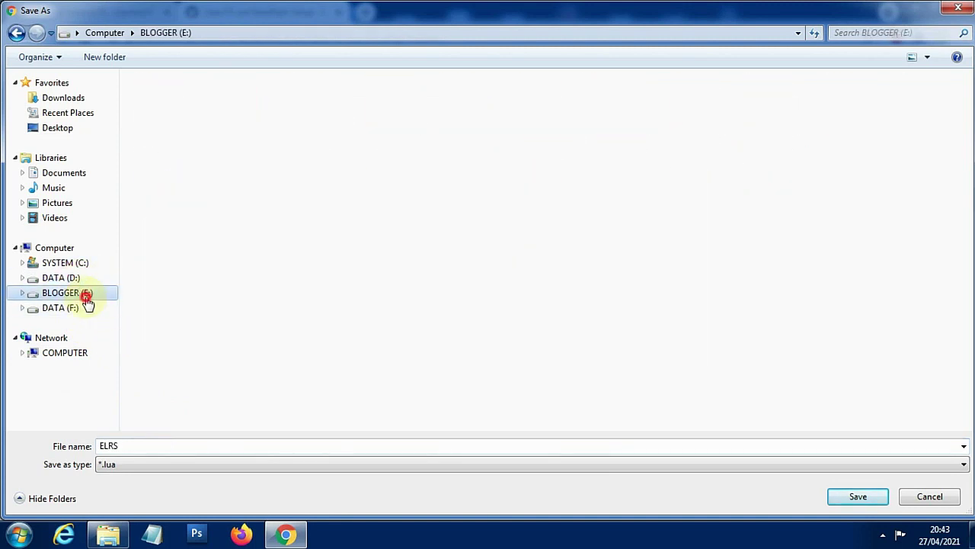
{"action": "left_click", "coordinate": [61, 308]}
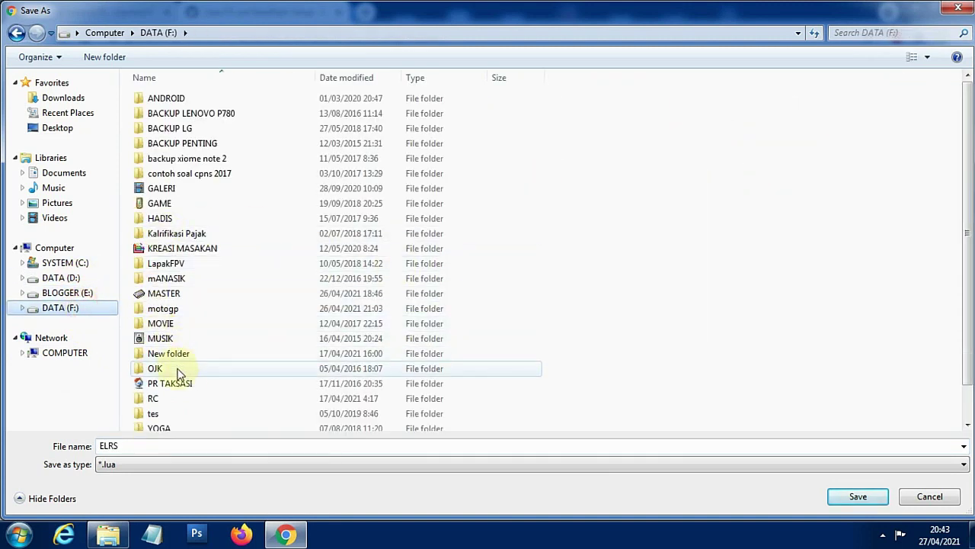
Step: Copy the F:\RC\ELRS\REMOT & MODUL folder path from Explorer's address bar
{"action": "left_click", "coordinate": [108, 534]}
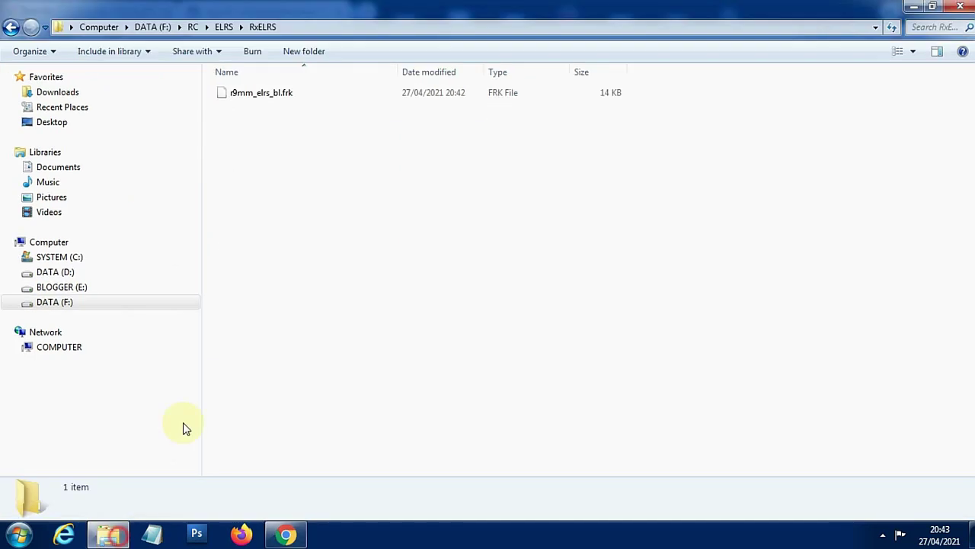
{"action": "left_click", "coordinate": [222, 27]}
{"action": "left_click", "coordinate": [299, 91]}
{"action": "double_click", "coordinate": [299, 92]}
{"action": "left_click", "coordinate": [363, 27]}
{"action": "key", "text": "ctrl+c"}
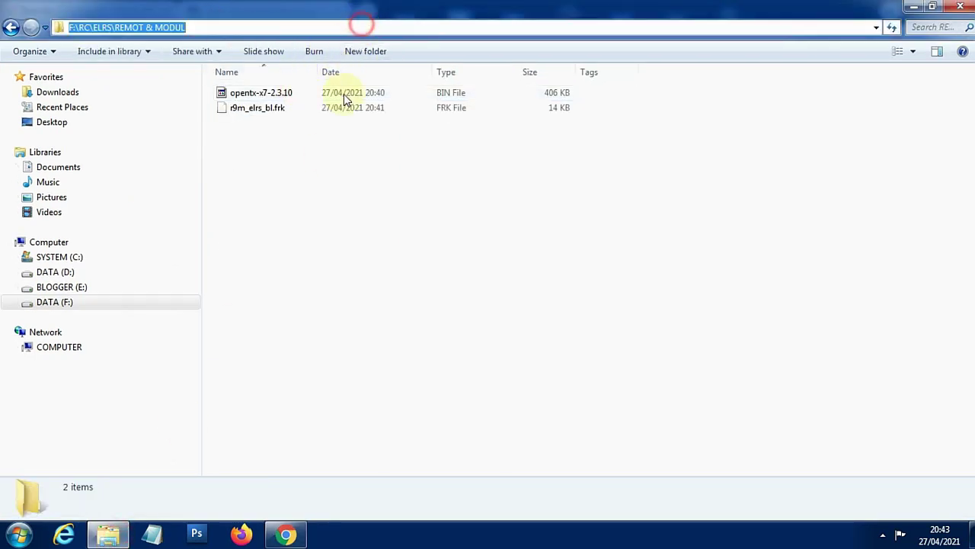
{"action": "left_click", "coordinate": [458, 268]}
Step: Paste the REMOT & MODUL path into the save dialog and save ELRS.lua there
{"action": "left_click", "coordinate": [286, 533]}
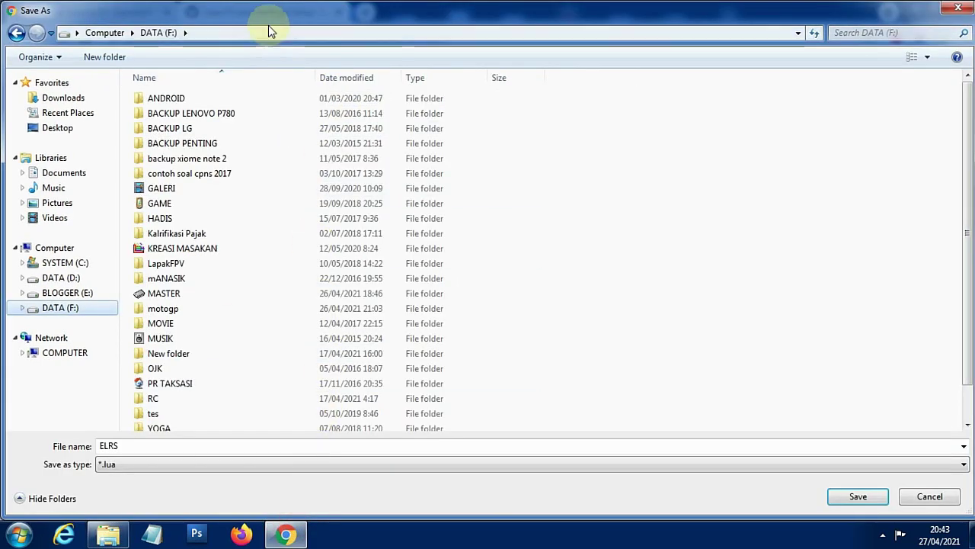
{"action": "left_click", "coordinate": [266, 38]}
{"action": "key", "text": "ctrl+v"}
{"action": "left_click", "coordinate": [814, 33]}
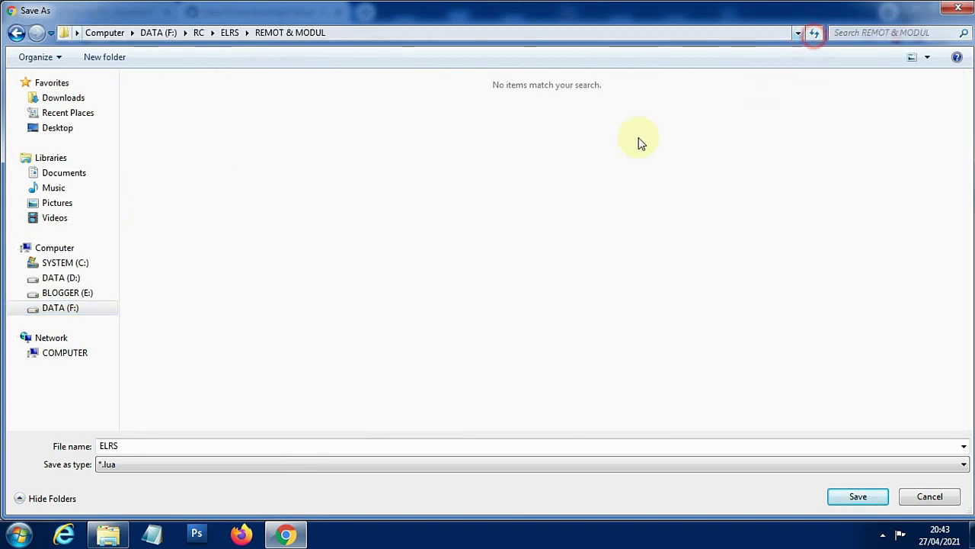
{"action": "left_click", "coordinate": [859, 497]}
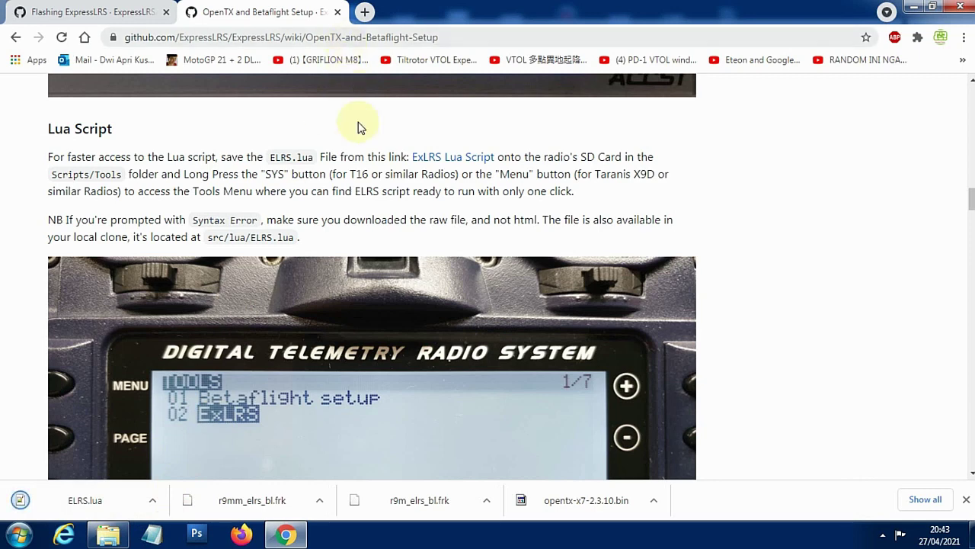
Step: Close the OpenTX and Betaflight Setup tab and start ExpressLRS Configurator from the Start menu
{"action": "left_click", "coordinate": [337, 12]}
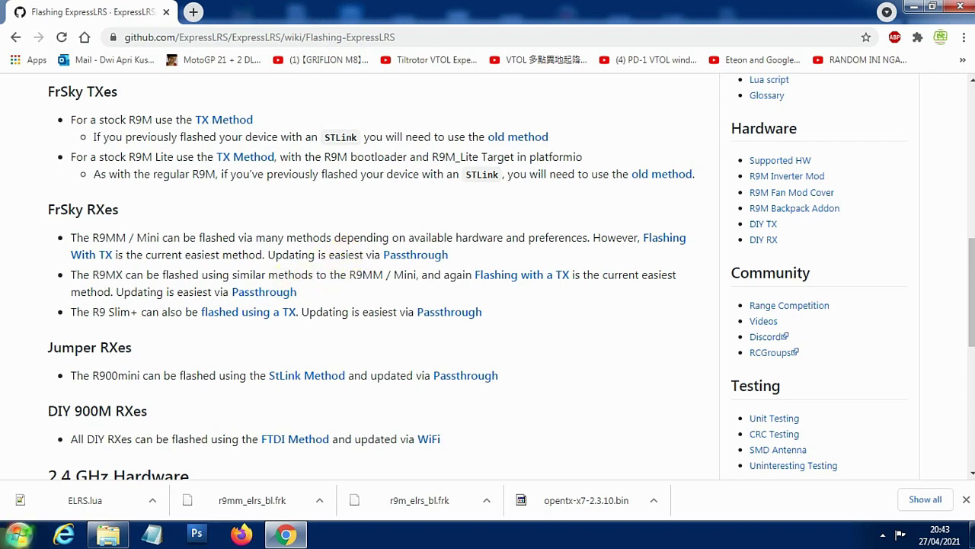
{"action": "left_click", "coordinate": [18, 533]}
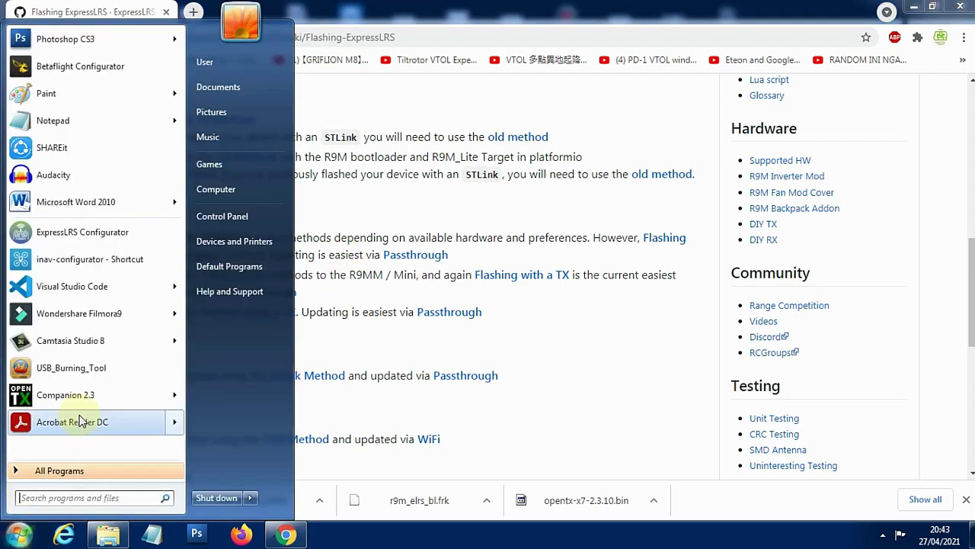
{"action": "left_click", "coordinate": [131, 233]}
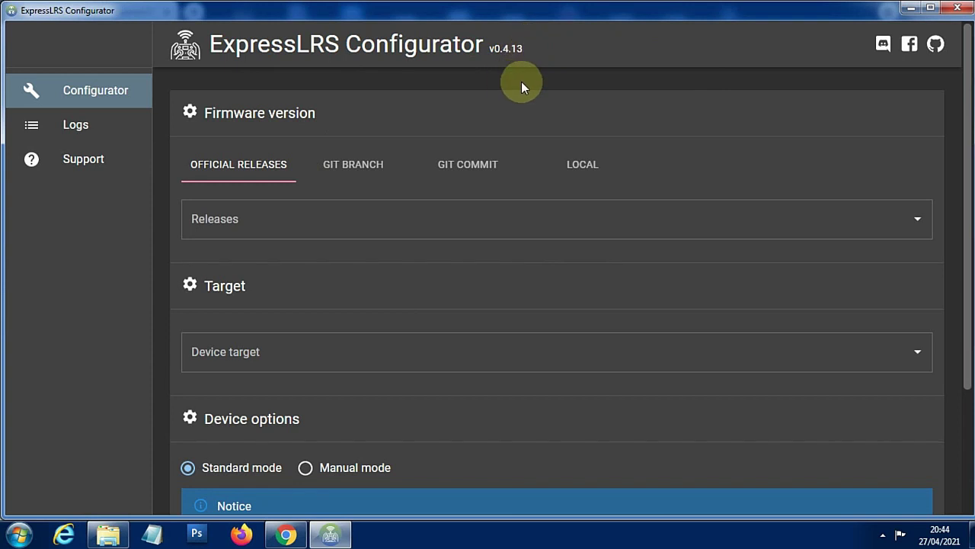
Step: Maximise the configurator and pick official release 1.0.0-RC1 from the Releases list
{"action": "left_click", "coordinate": [930, 6]}
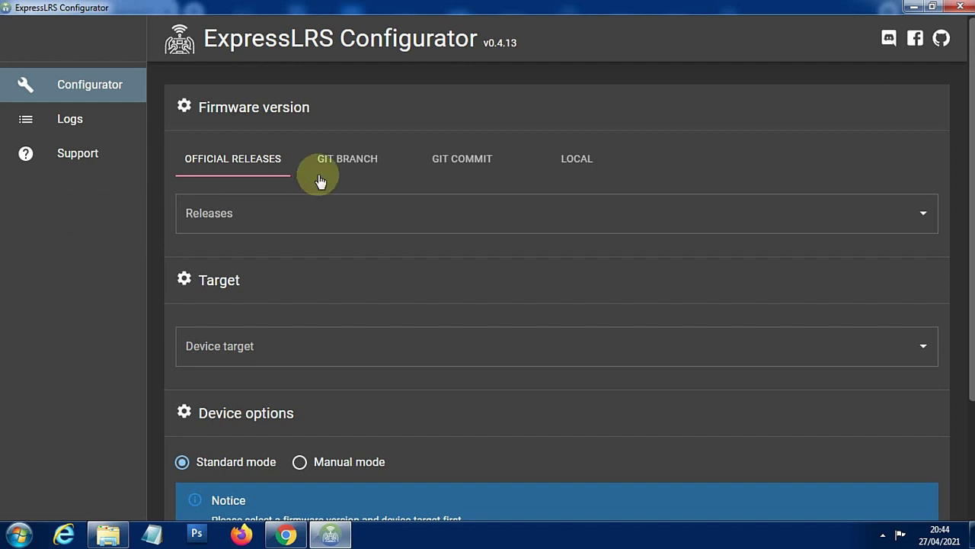
{"action": "left_click", "coordinate": [357, 170]}
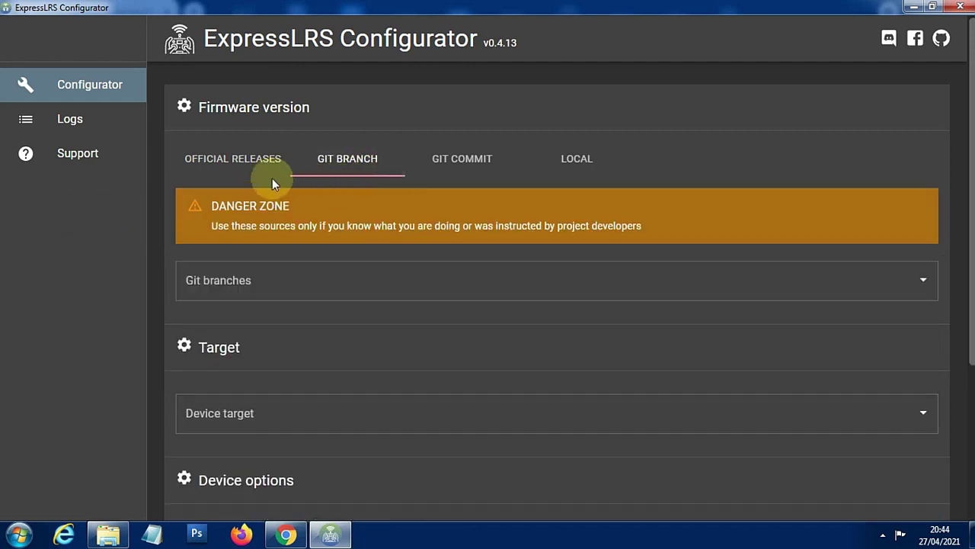
{"action": "left_click", "coordinate": [248, 166]}
{"action": "left_click", "coordinate": [238, 213]}
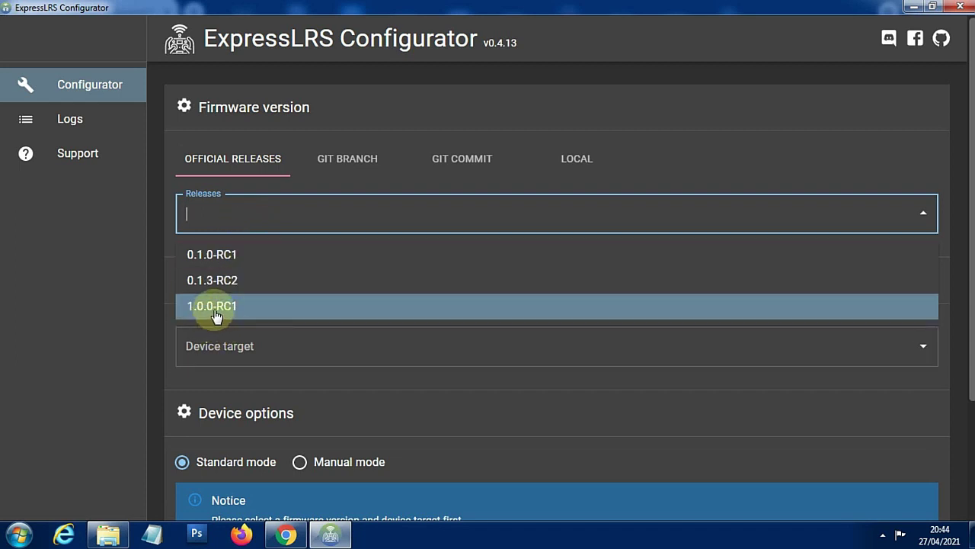
{"action": "left_click", "coordinate": [261, 312]}
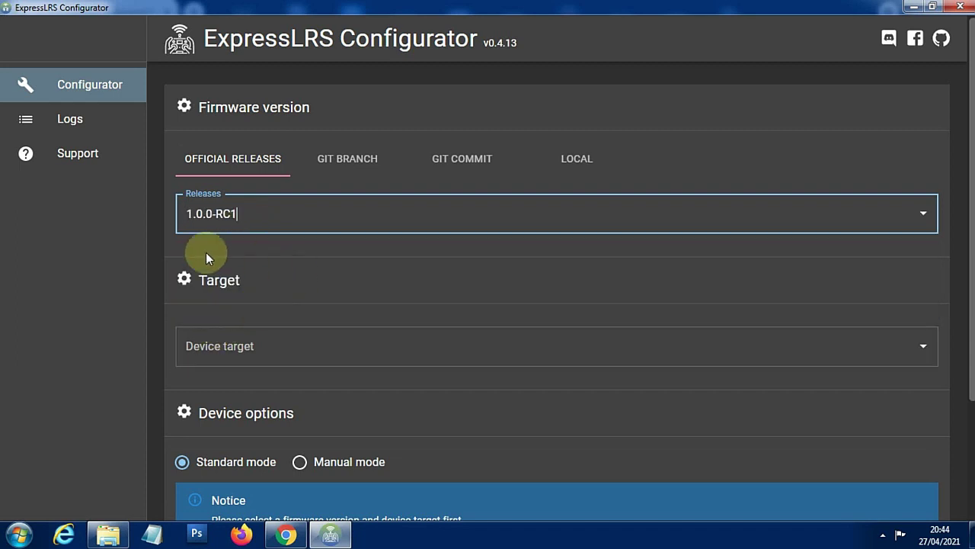
{"action": "scroll", "coordinate": [3, 296], "scroll_direction": "down", "scroll_amount": 2}
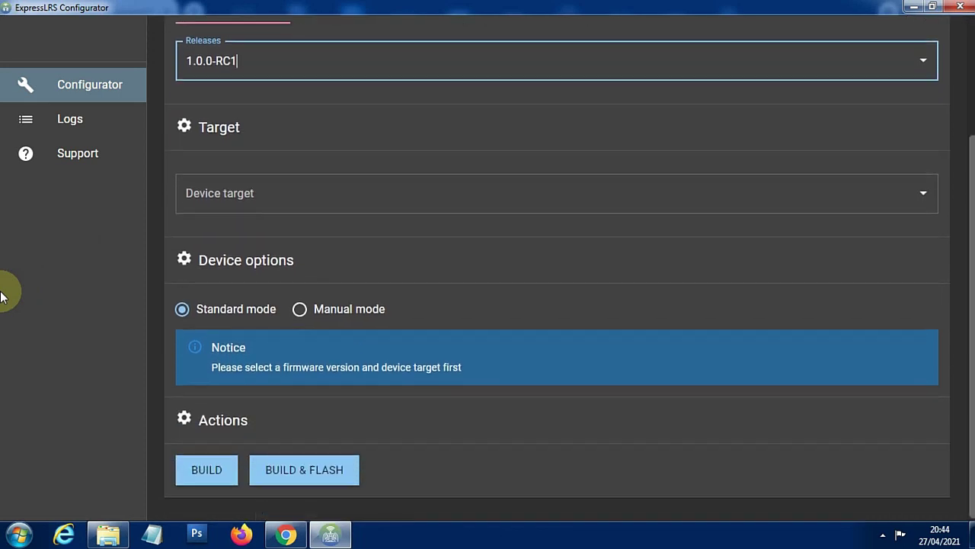
{"action": "scroll", "coordinate": [3, 296], "scroll_direction": "up", "scroll_amount": 2}
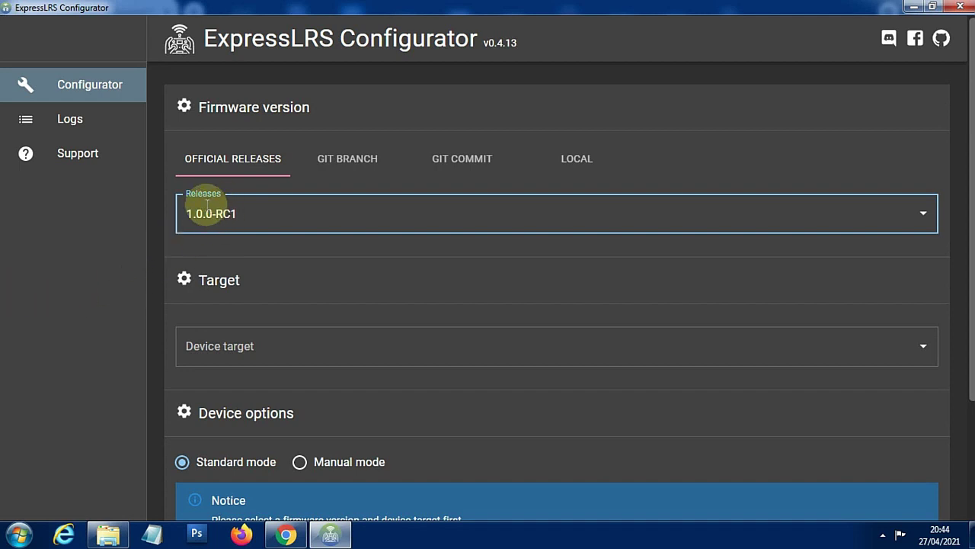
{"action": "left_click", "coordinate": [764, 225]}
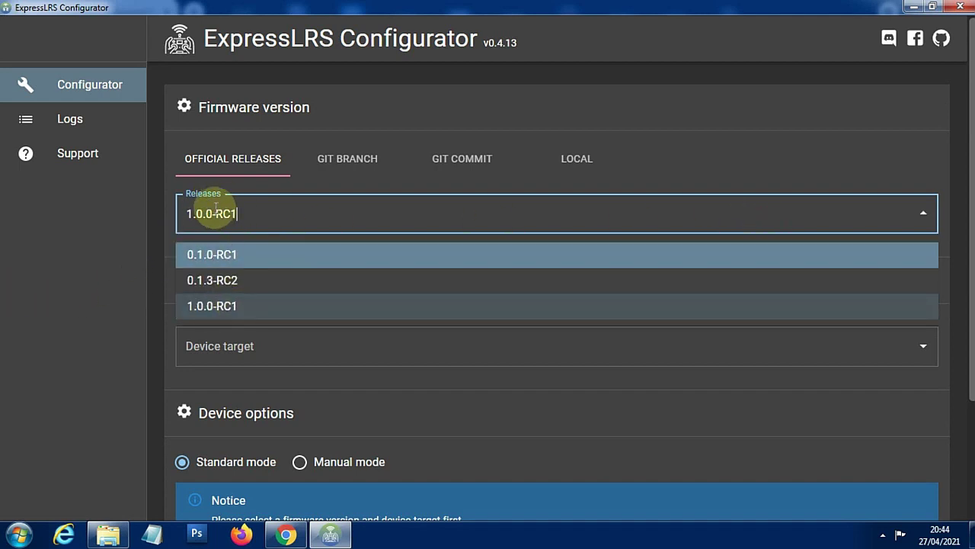
{"action": "left_click", "coordinate": [229, 311]}
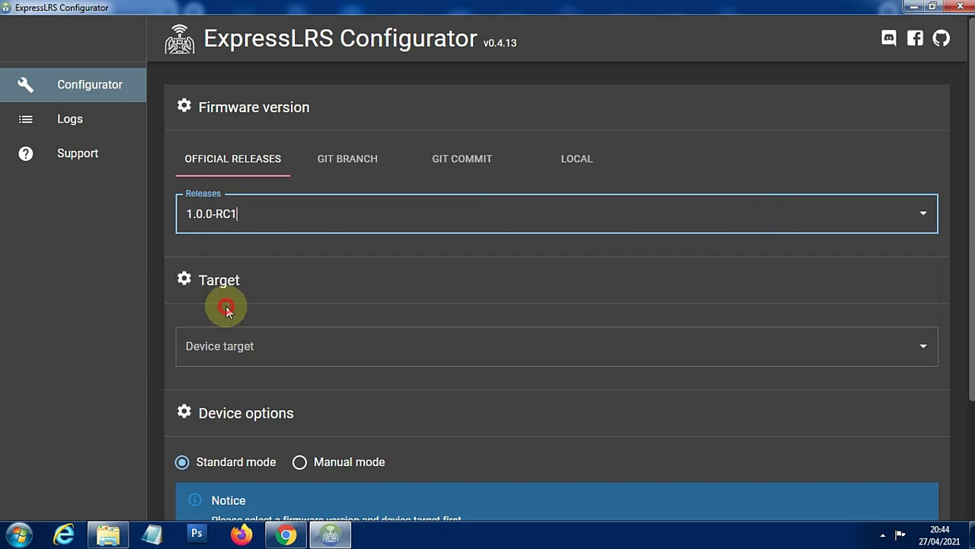
{"action": "scroll", "coordinate": [116, 276], "scroll_direction": "down", "scroll_amount": 2}
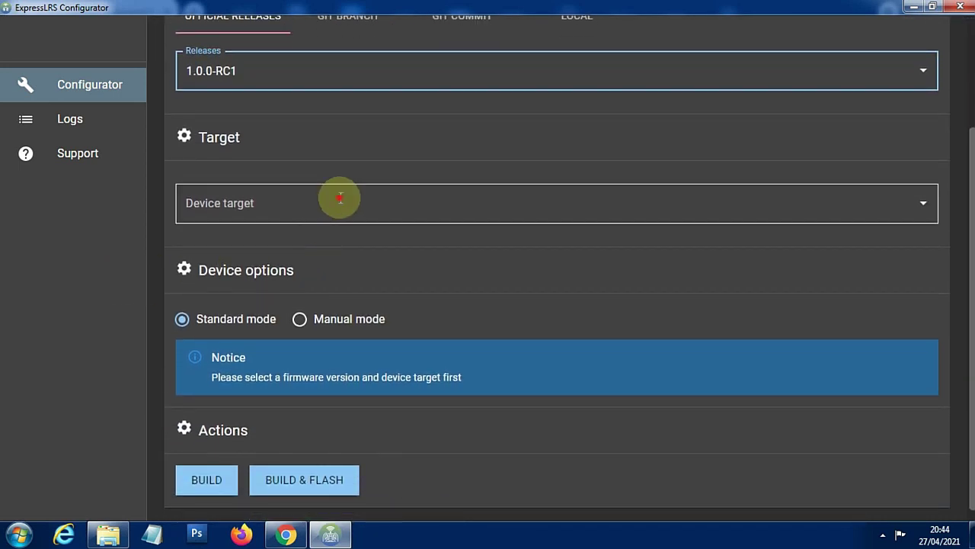
Step: Choose Frsky_TX_R9M_via_stock_BL from the Device target list under Frsky R9
{"action": "left_click", "coordinate": [342, 198]}
{"action": "scroll", "coordinate": [324, 339], "scroll_direction": "down", "scroll_amount": 1}
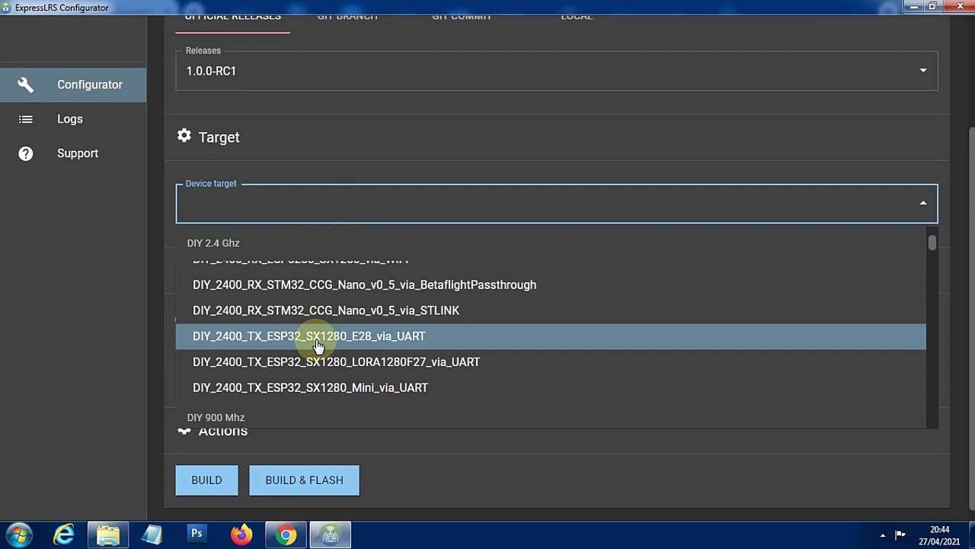
{"action": "scroll", "coordinate": [279, 349], "scroll_direction": "down", "scroll_amount": 3}
{"action": "scroll", "coordinate": [259, 344], "scroll_direction": "down", "scroll_amount": 2}
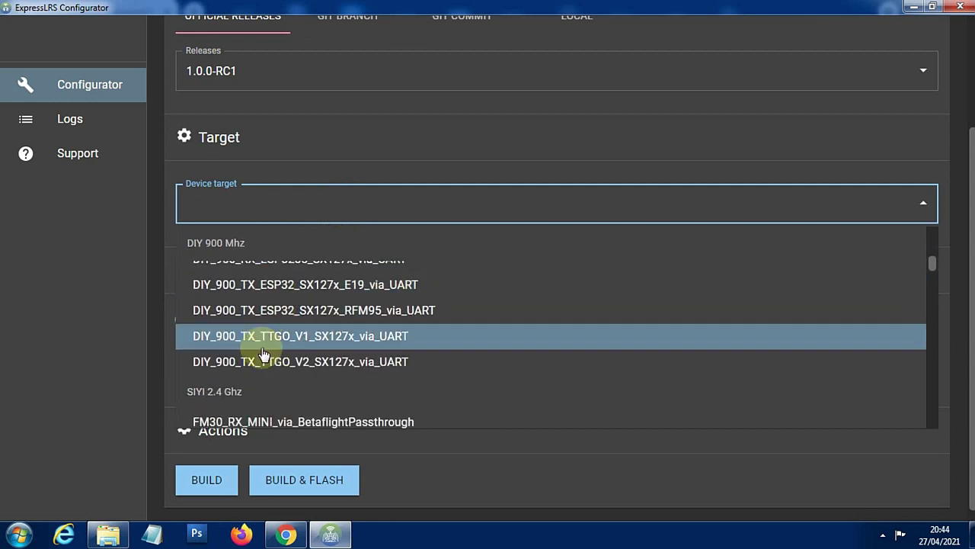
{"action": "scroll", "coordinate": [256, 339], "scroll_direction": "up", "scroll_amount": 2}
{"action": "scroll", "coordinate": [254, 327], "scroll_direction": "down", "scroll_amount": 5}
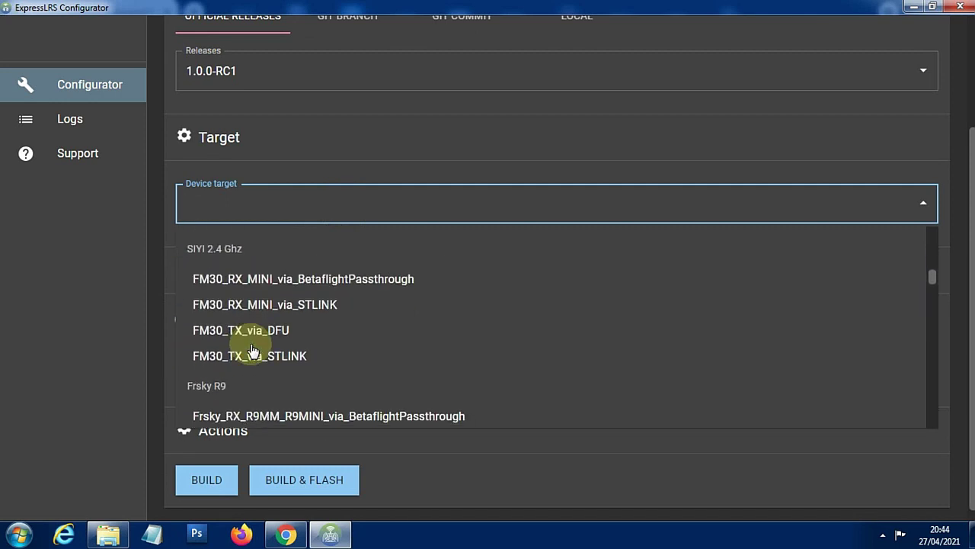
{"action": "scroll", "coordinate": [252, 352], "scroll_direction": "down", "scroll_amount": 5}
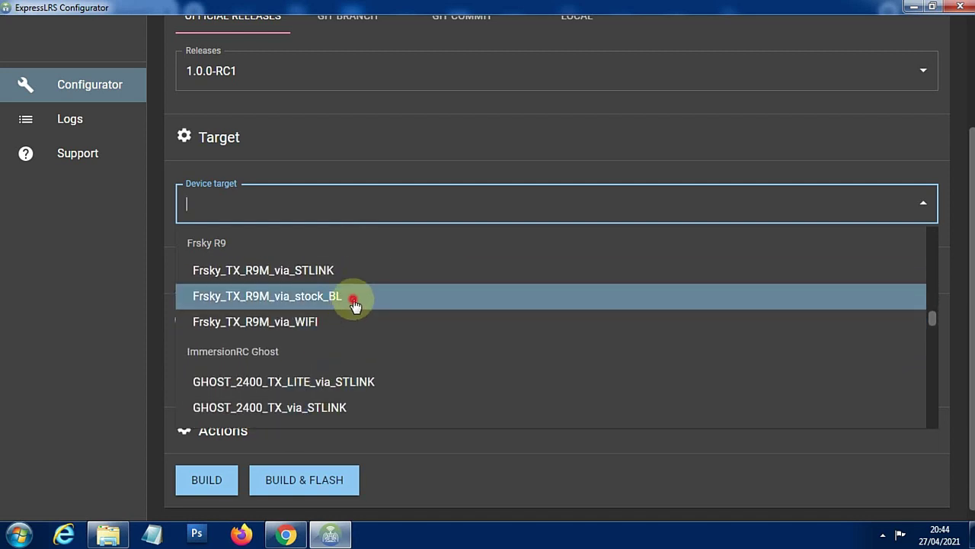
{"action": "left_click", "coordinate": [355, 302]}
{"action": "scroll", "coordinate": [58, 288], "scroll_direction": "down", "scroll_amount": 3}
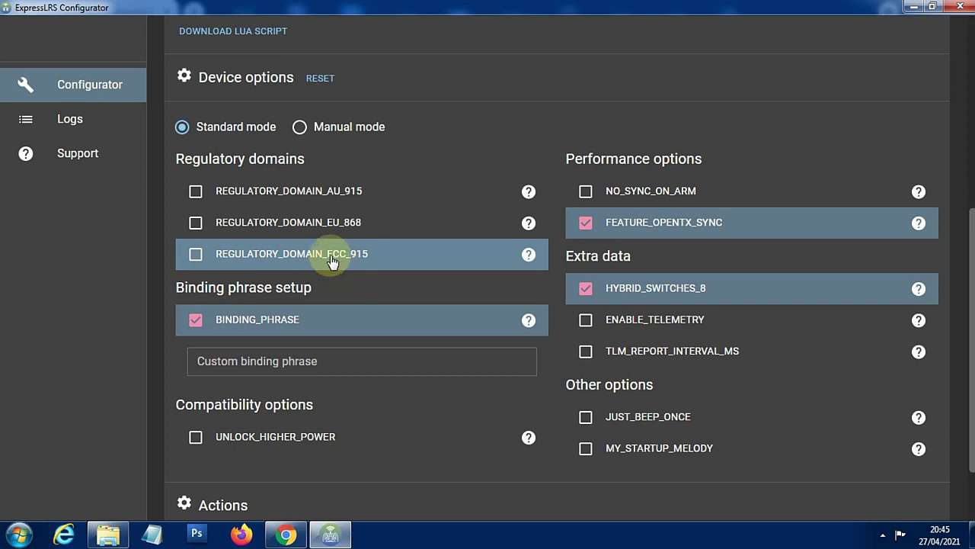
Step: Tick REGULATORY_DOMAIN_FCC_915 in the device options and focus the Custom binding phrase field
{"action": "left_click", "coordinate": [332, 259]}
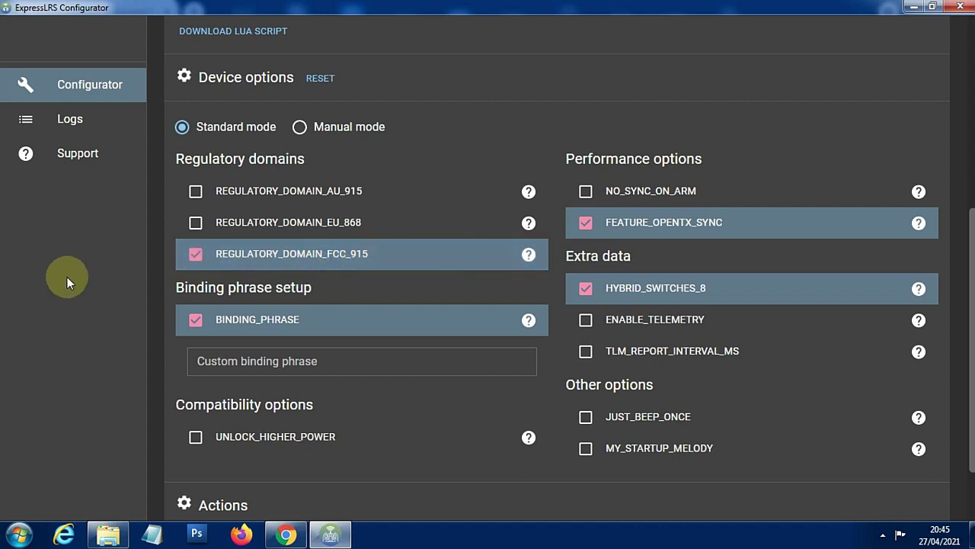
{"action": "scroll", "coordinate": [67, 278], "scroll_direction": "down", "scroll_amount": 2}
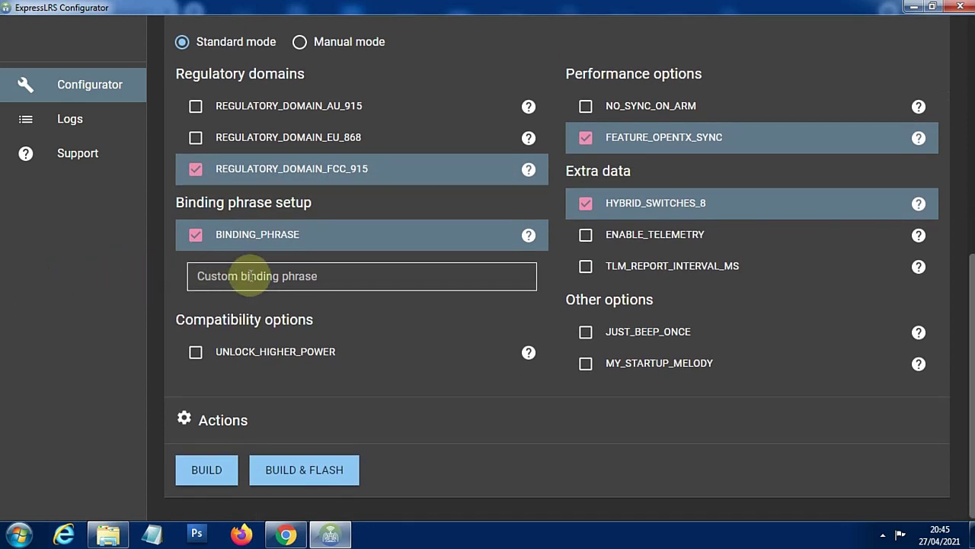
{"action": "left_click", "coordinate": [250, 276]}
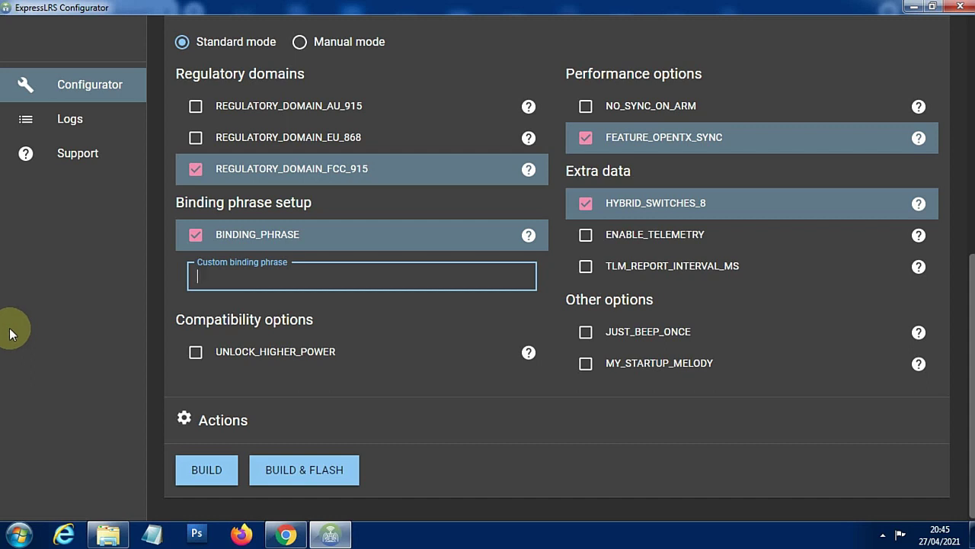
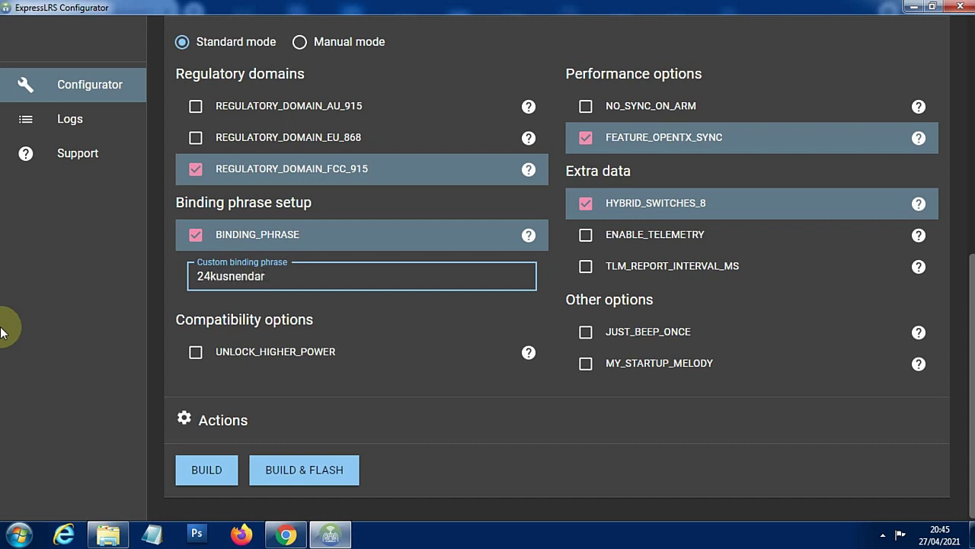
Step: Enter the custom binding phrase, then tick UNLOCK_HIGHER_POWER and ENABLE_TELEMETRY in the device options
{"action": "key", "text": "Tab"}
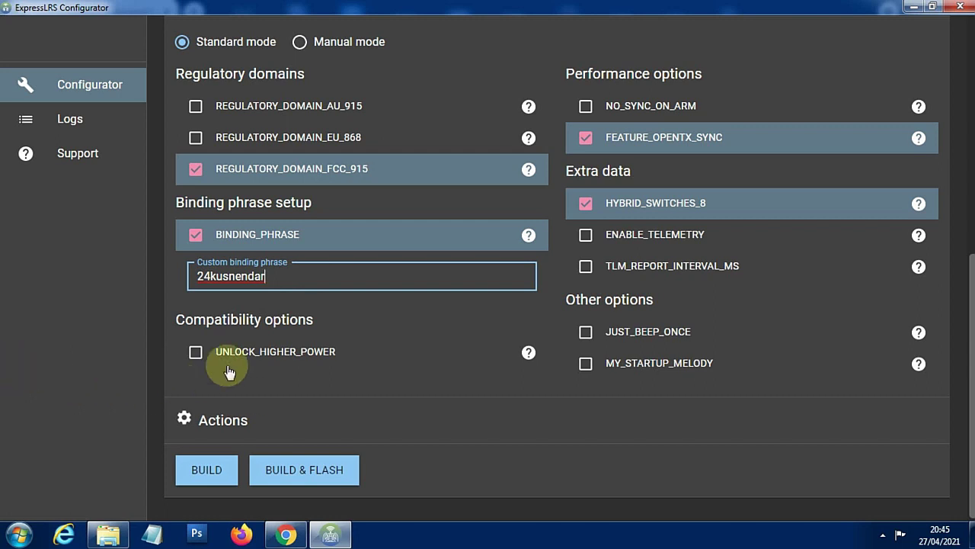
{"action": "left_click", "coordinate": [269, 359]}
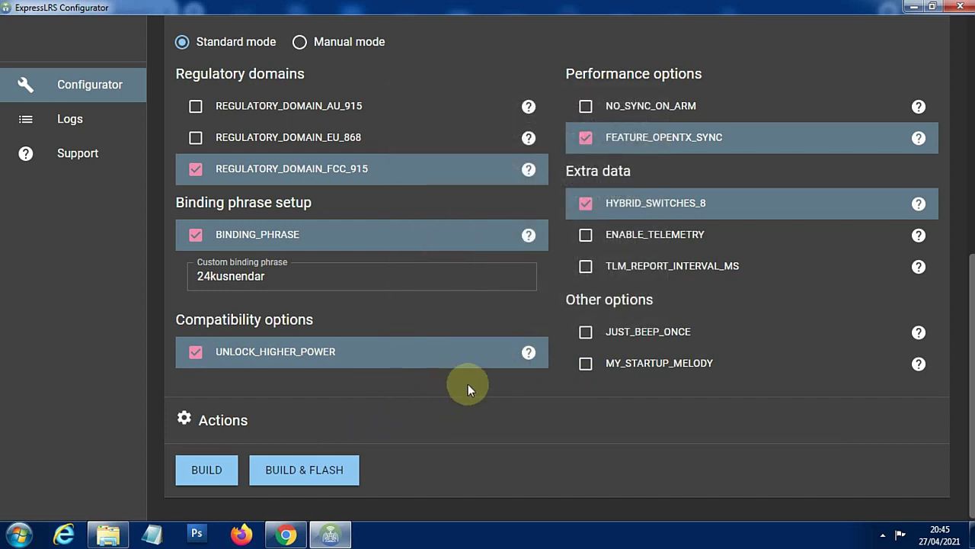
{"action": "mouse_move", "coordinate": [531, 354]}
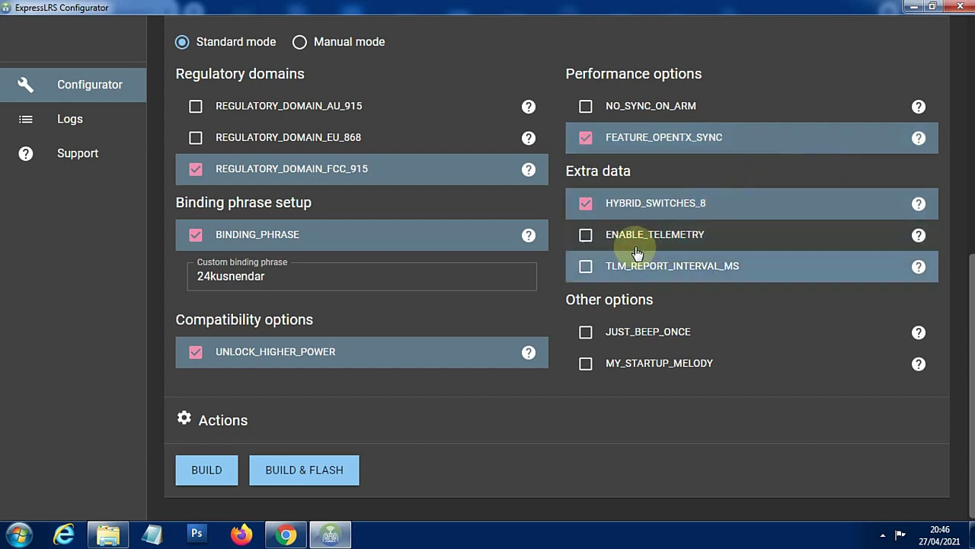
{"action": "left_click", "coordinate": [662, 236]}
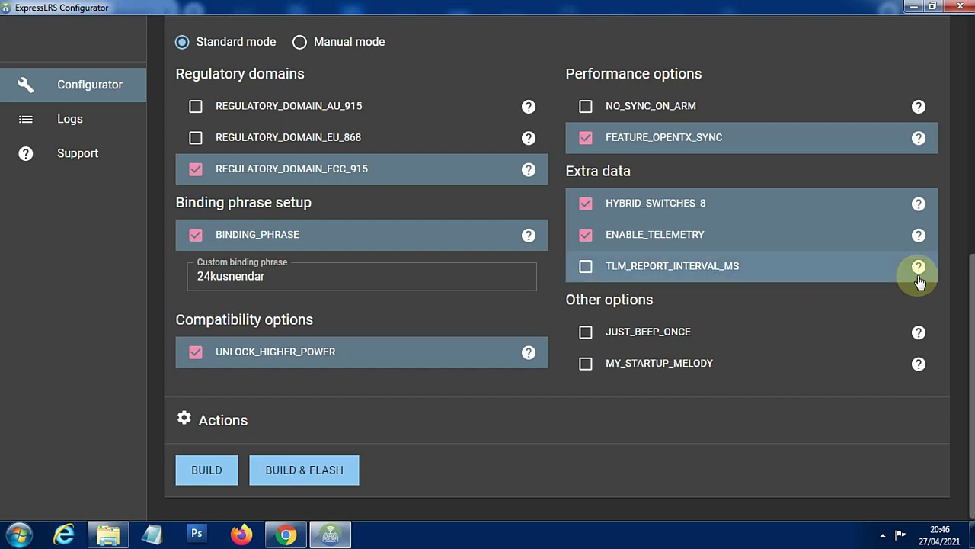
{"action": "mouse_move", "coordinate": [921, 268]}
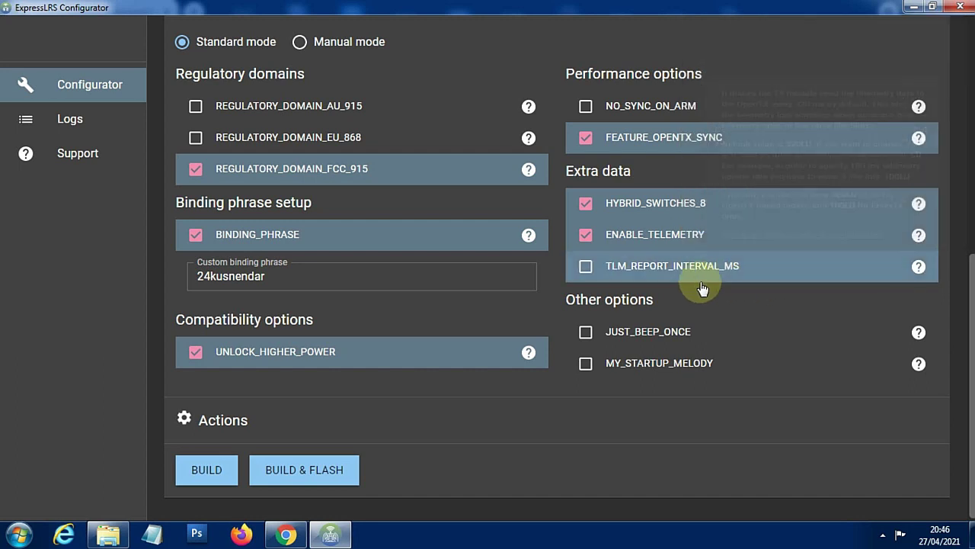
{"action": "left_click", "coordinate": [665, 279]}
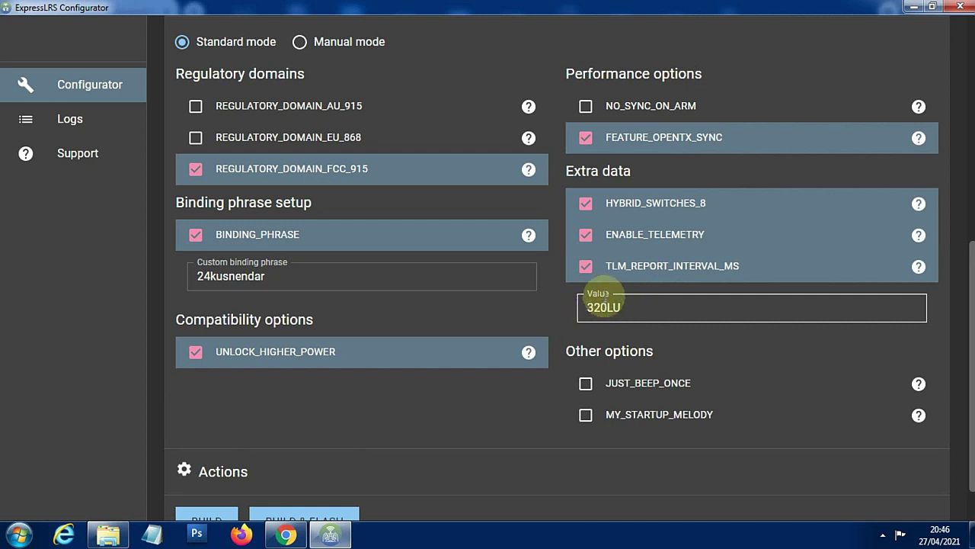
{"action": "left_click", "coordinate": [587, 271]}
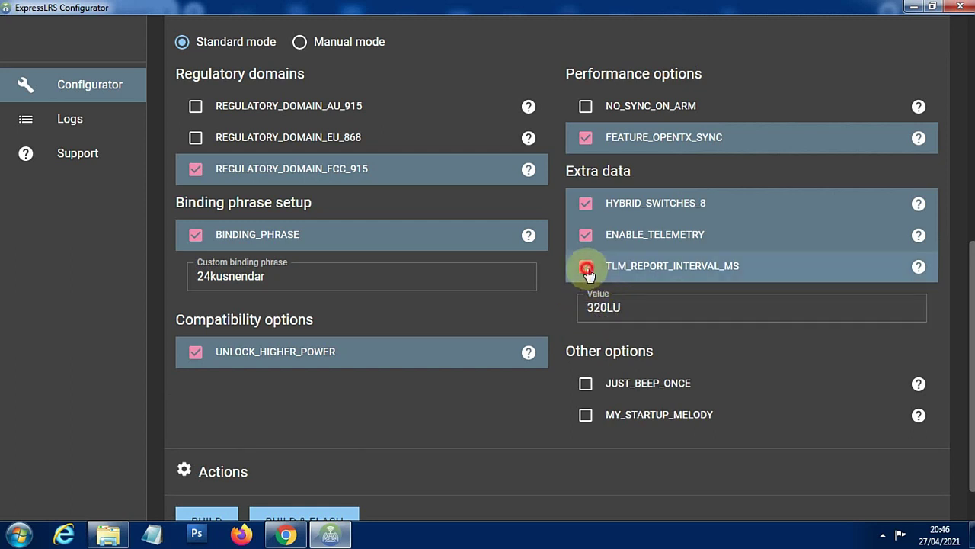
{"action": "left_click", "coordinate": [588, 268]}
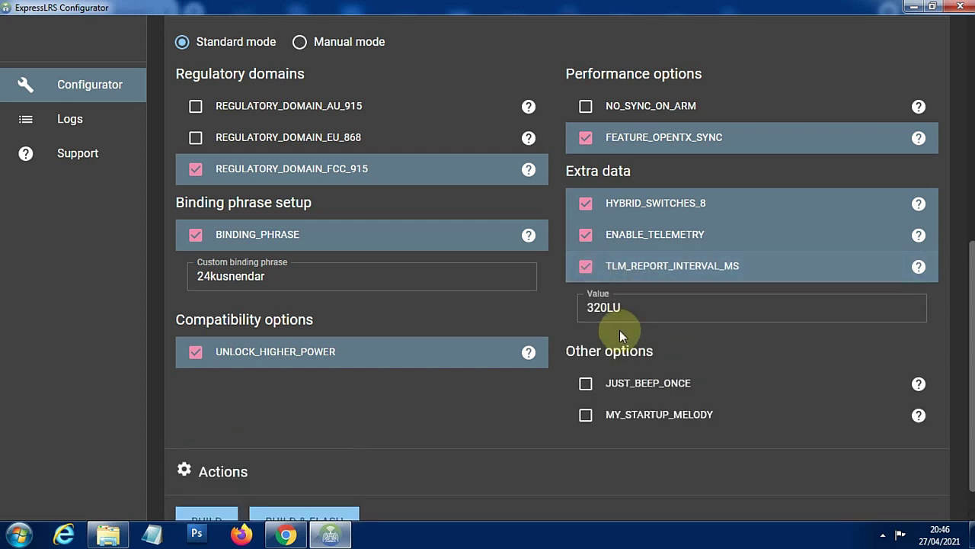
{"action": "left_click", "coordinate": [585, 267]}
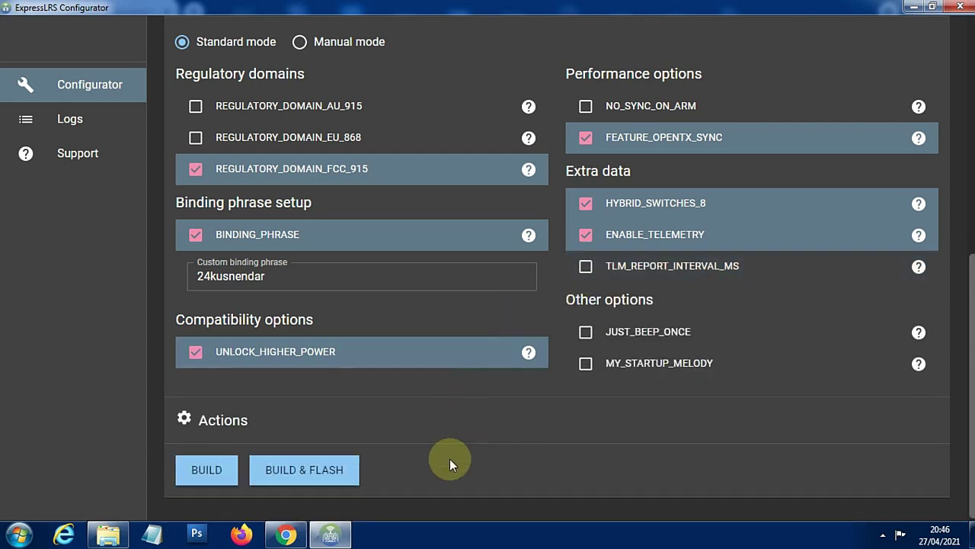
{"action": "scroll", "coordinate": [128, 385], "scroll_direction": "up", "scroll_amount": 2}
{"action": "scroll", "coordinate": [82, 350], "scroll_direction": "down", "scroll_amount": 2}
Step: Build the R9M firmware and bring up the Frsky_TX_R9M_via_stock_BL folder holding firmware.elrs
{"action": "left_click", "coordinate": [204, 473]}
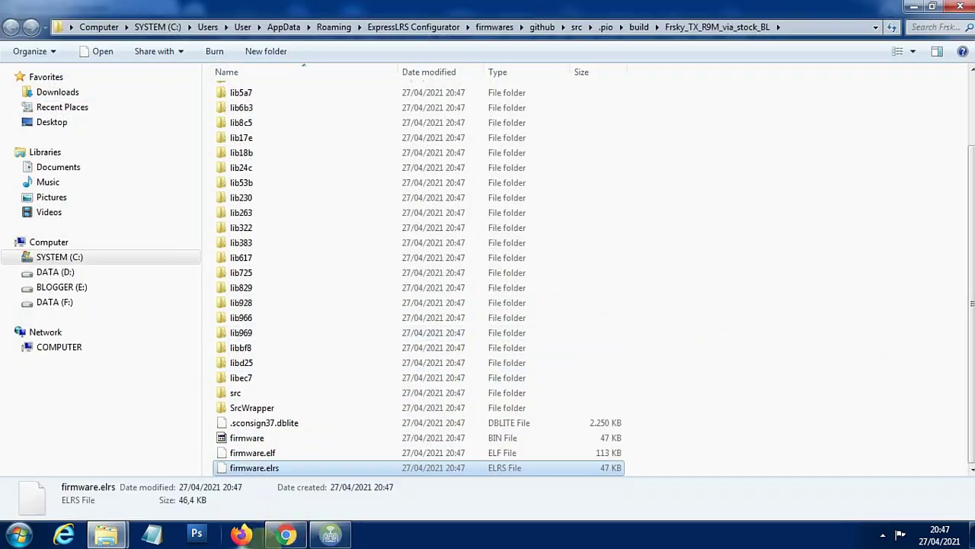
{"action": "left_click", "coordinate": [329, 534]}
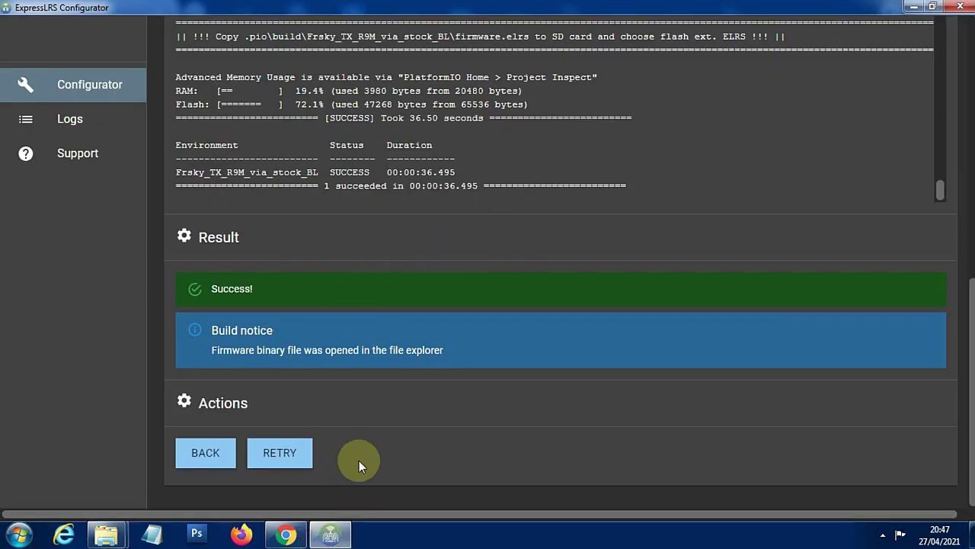
{"action": "mouse_move", "coordinate": [119, 539]}
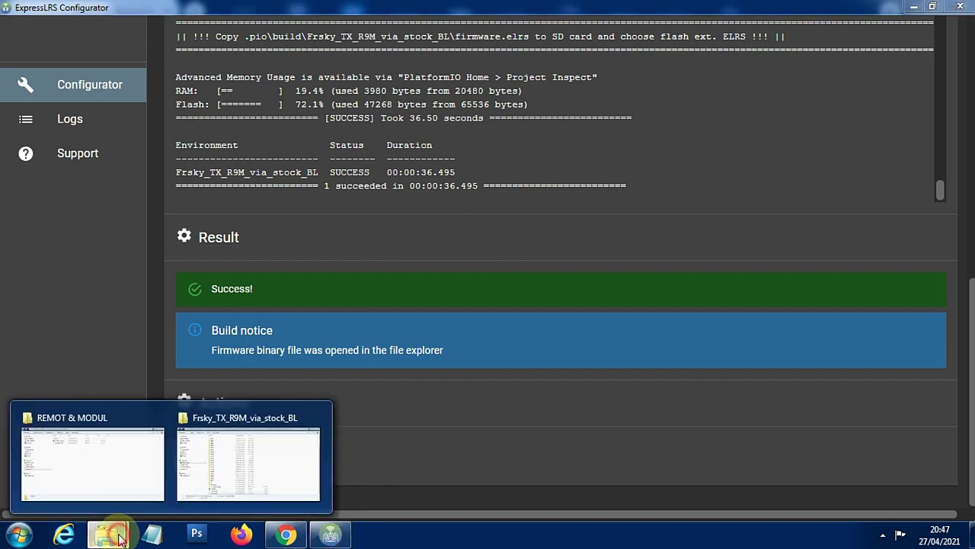
{"action": "left_click", "coordinate": [246, 449]}
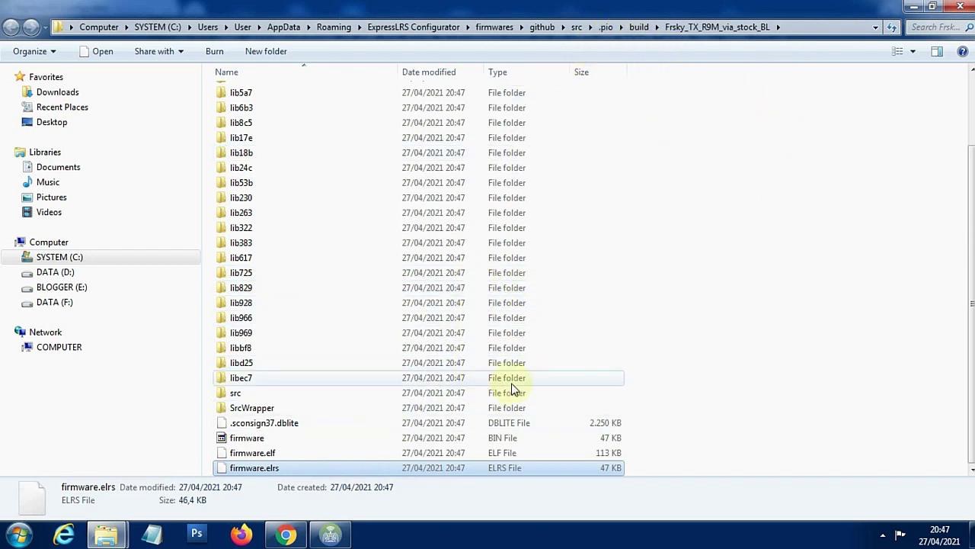
{"action": "left_click", "coordinate": [495, 348]}
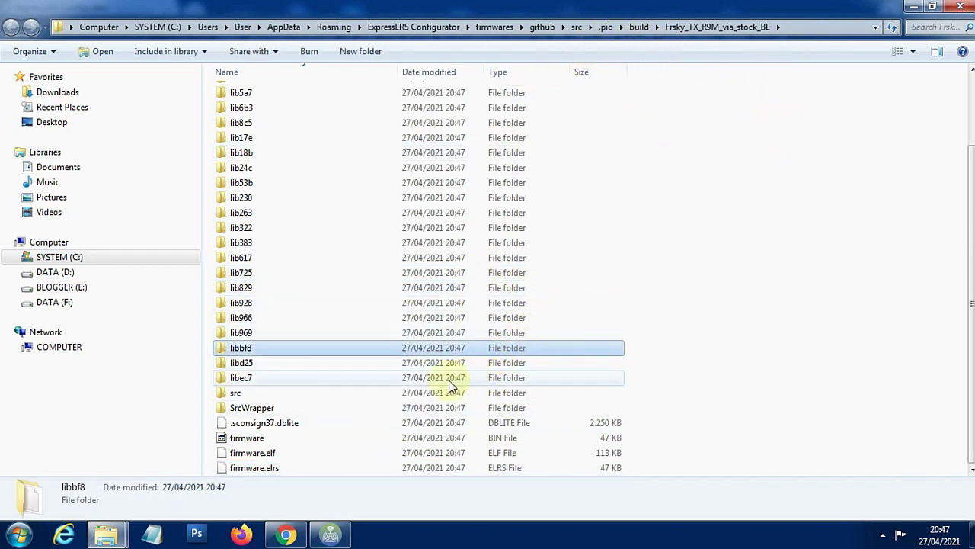
Step: Copy firmware.elrs from the build folder into F:\RC\ELRS\REMOT & MODUL, then return to ELRS
{"action": "left_click", "coordinate": [282, 469]}
{"action": "right_click", "coordinate": [289, 472]}
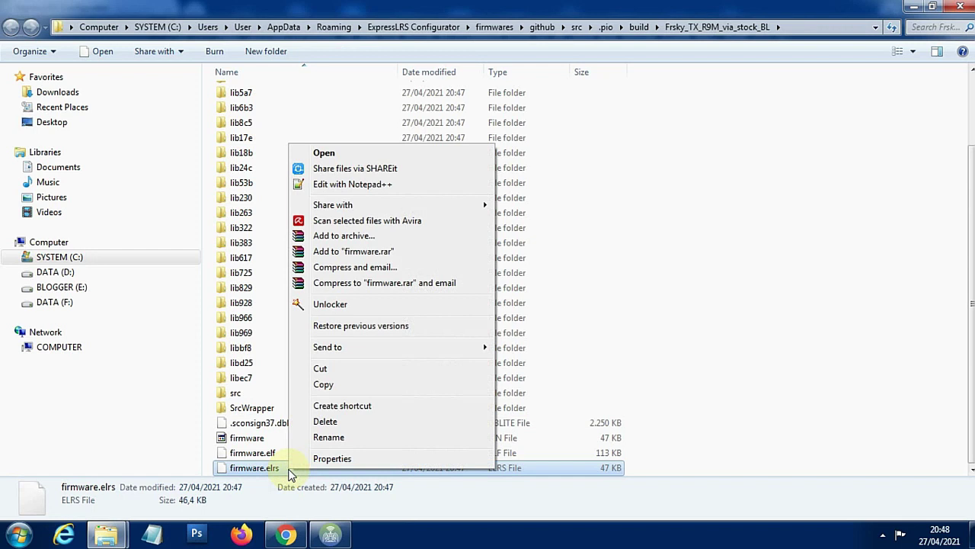
{"action": "left_click", "coordinate": [347, 384]}
{"action": "left_click", "coordinate": [107, 533]}
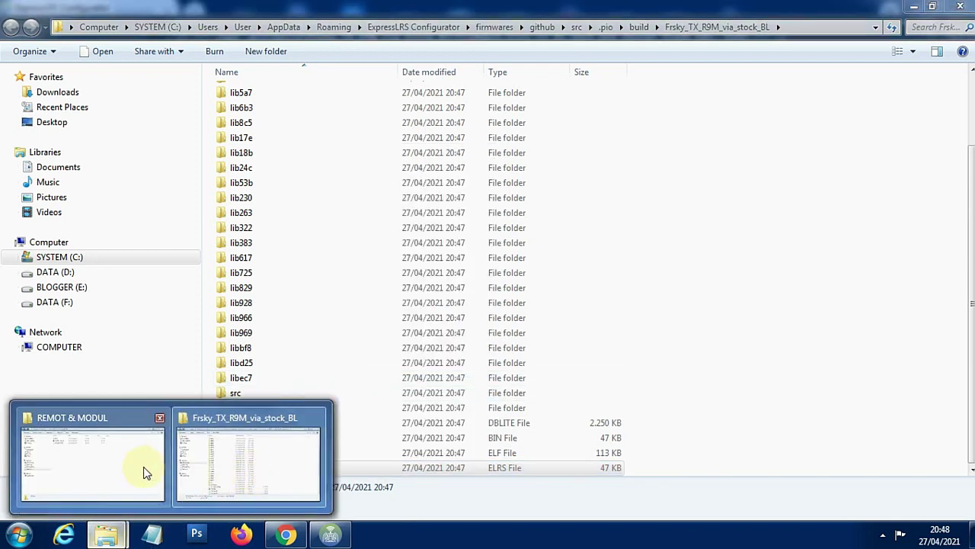
{"action": "left_click", "coordinate": [145, 471]}
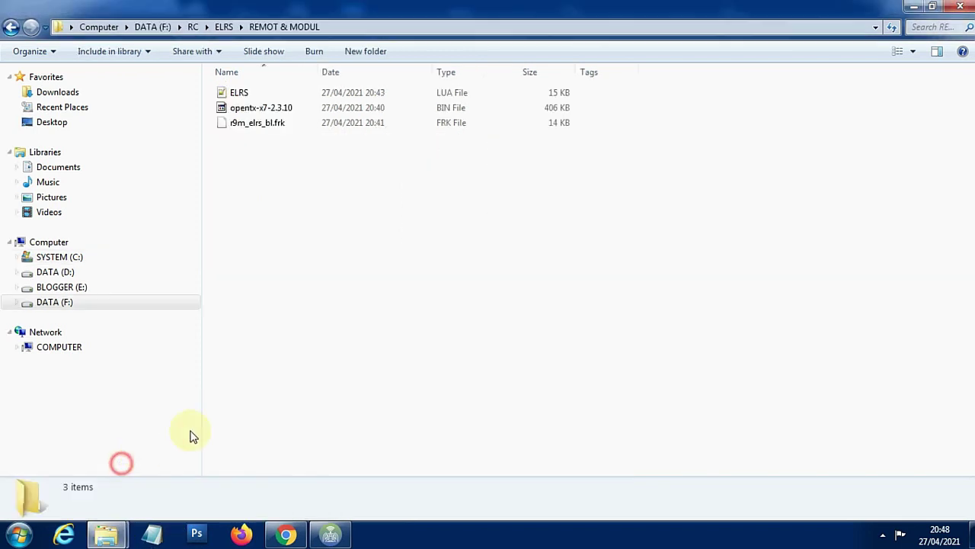
{"action": "right_click", "coordinate": [346, 196]}
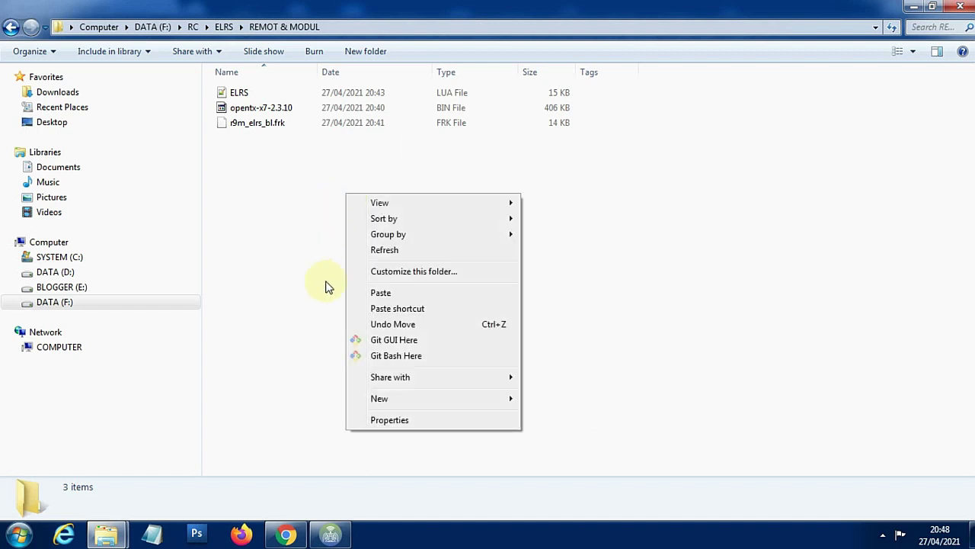
{"action": "left_click", "coordinate": [367, 294]}
{"action": "left_click", "coordinate": [349, 197]}
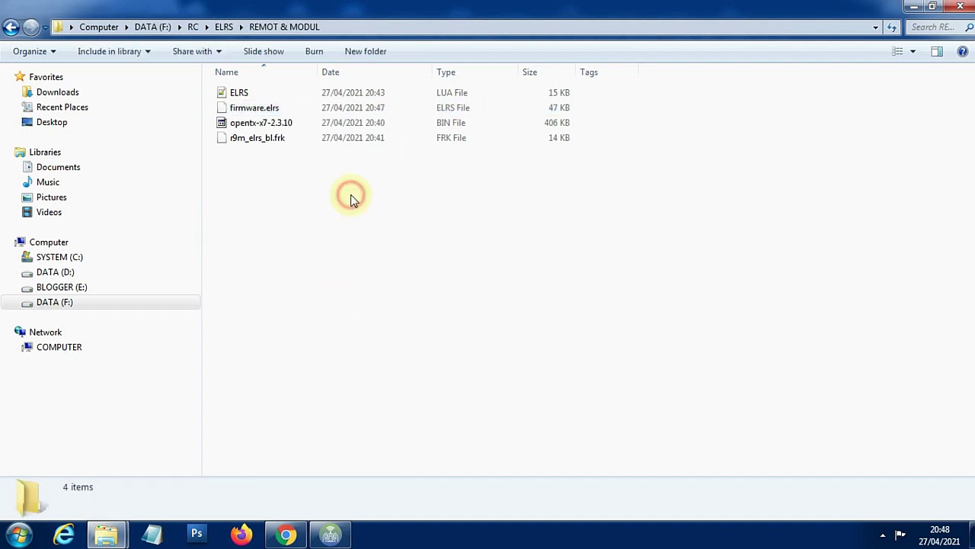
{"action": "left_click_drag", "start_coordinate": [745, 305], "coordinate": [310, 91]}
{"action": "left_click", "coordinate": [226, 27]}
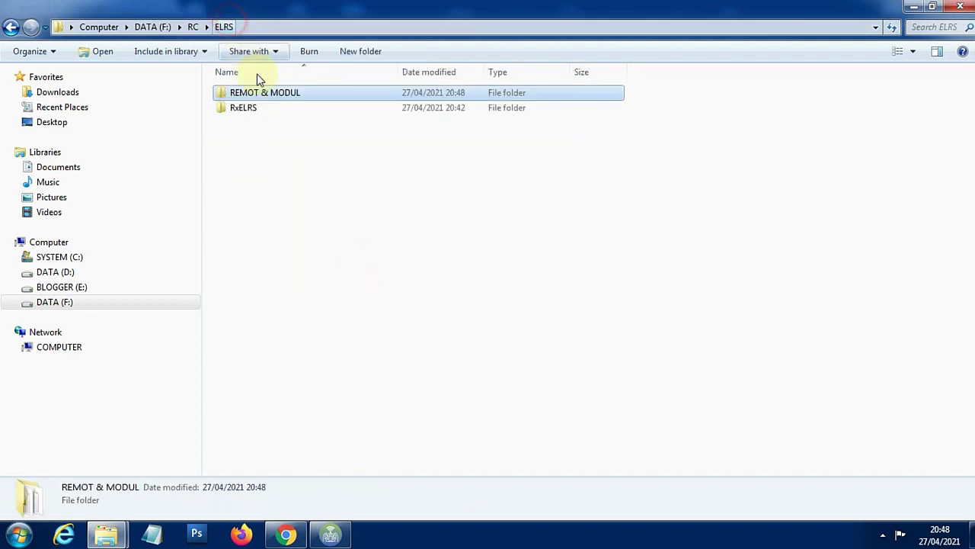
Step: Look inside the RxELRS folder, then open REMOT & MODUL showing its four files
{"action": "double_click", "coordinate": [294, 114]}
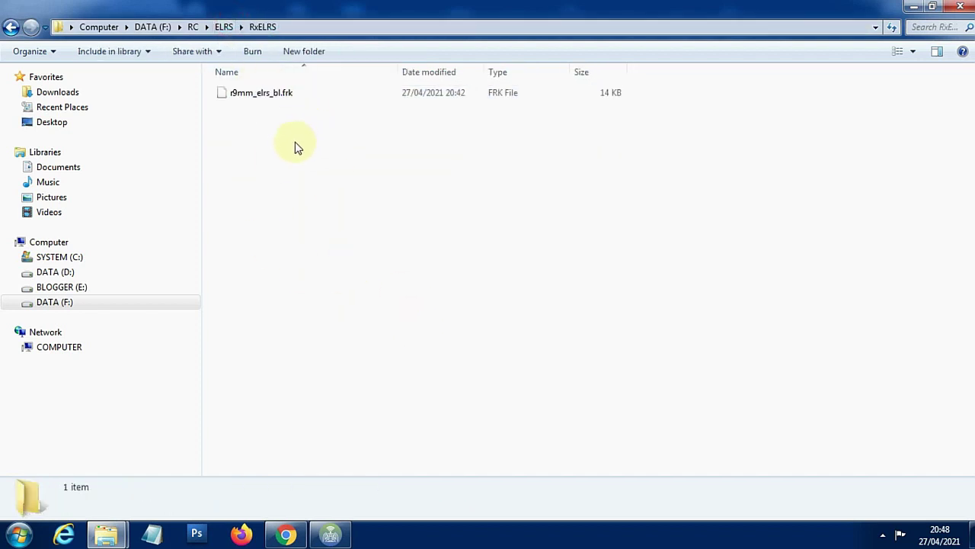
{"action": "left_click", "coordinate": [225, 27]}
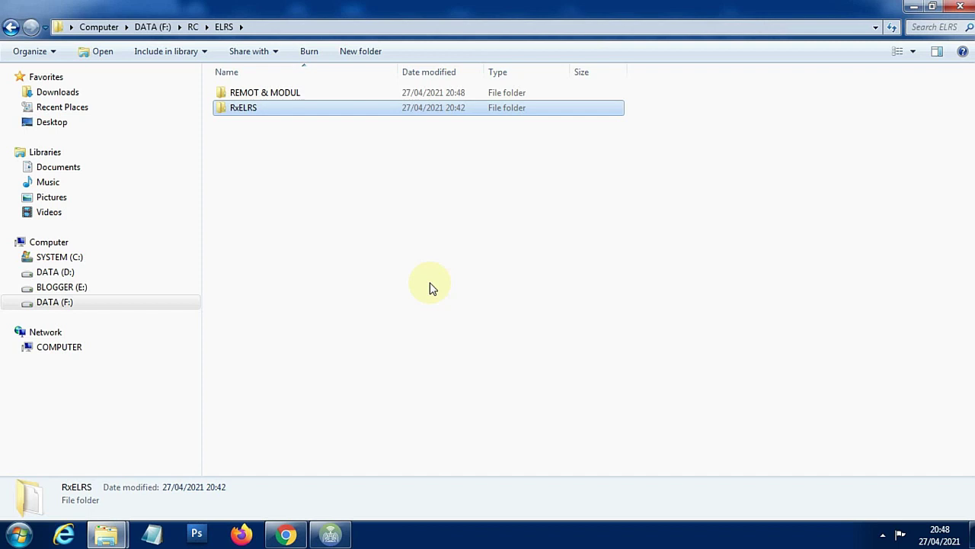
{"action": "double_click", "coordinate": [331, 90]}
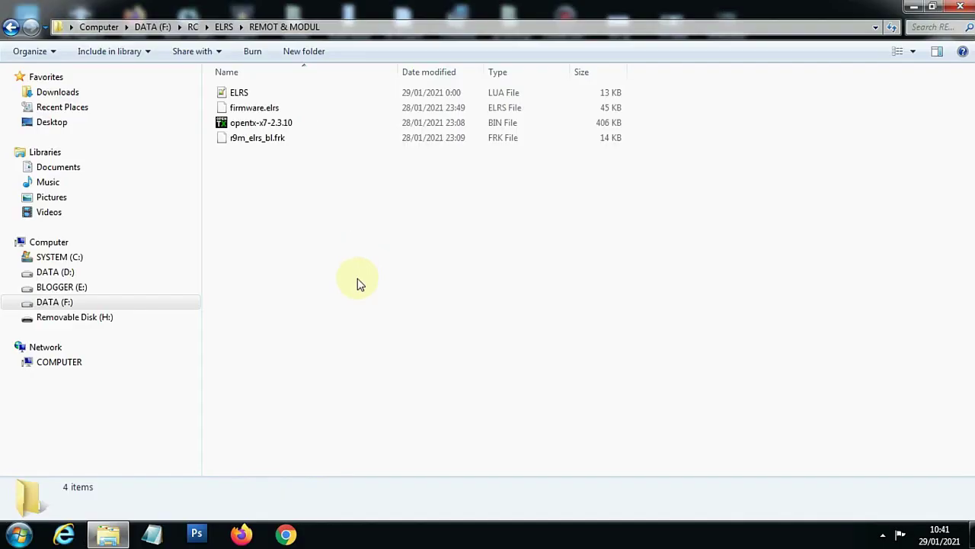
Step: Copy the four REMOT & MODUL files and create a new ELRS folder in H:\FIRMWARE
{"action": "left_click_drag", "start_coordinate": [357, 278], "coordinate": [332, 89]}
{"action": "right_click", "coordinate": [326, 91]}
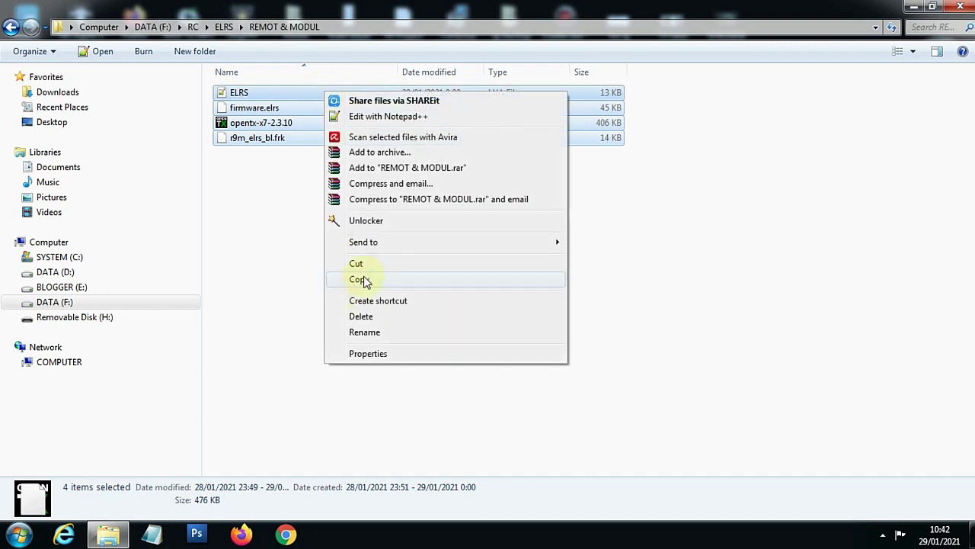
{"action": "left_click", "coordinate": [361, 279]}
{"action": "left_click", "coordinate": [93, 324]}
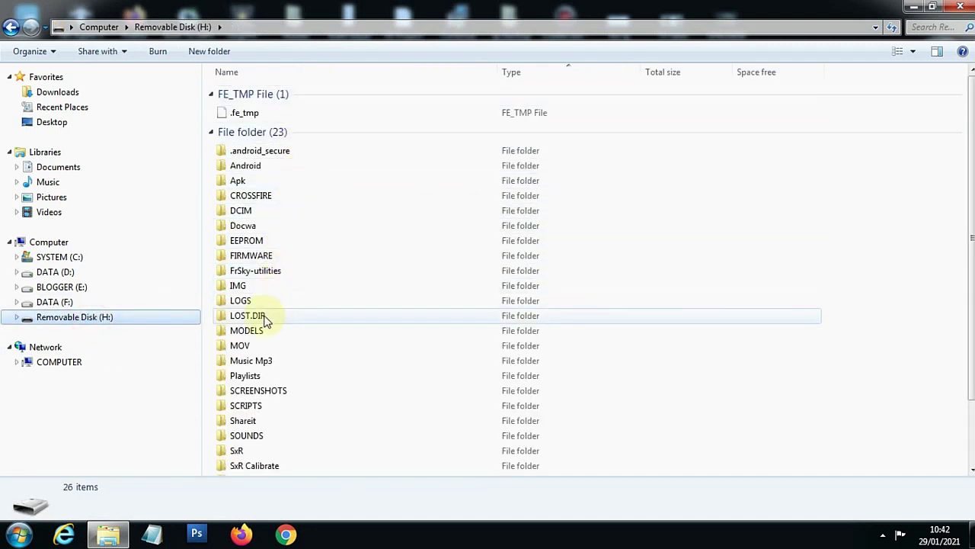
{"action": "double_click", "coordinate": [272, 256]}
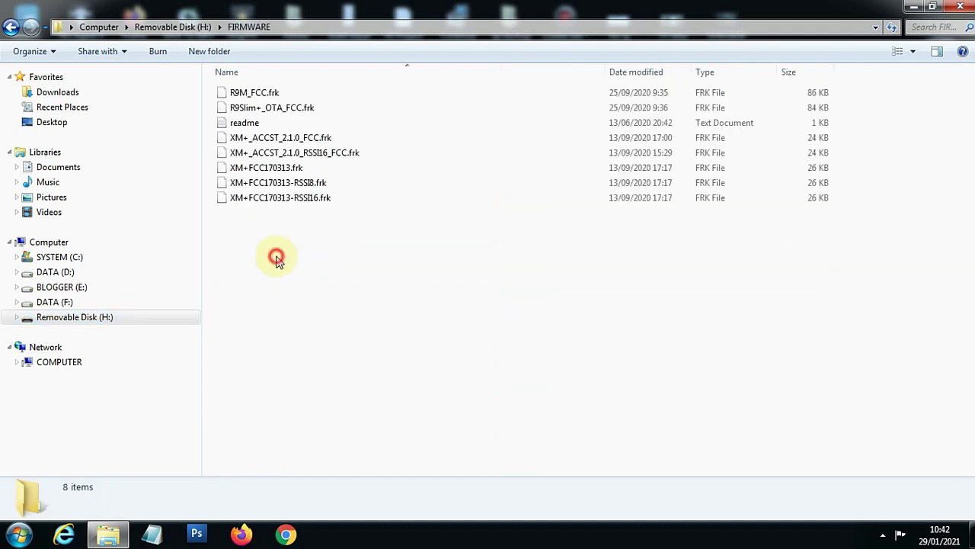
{"action": "left_click", "coordinate": [215, 53]}
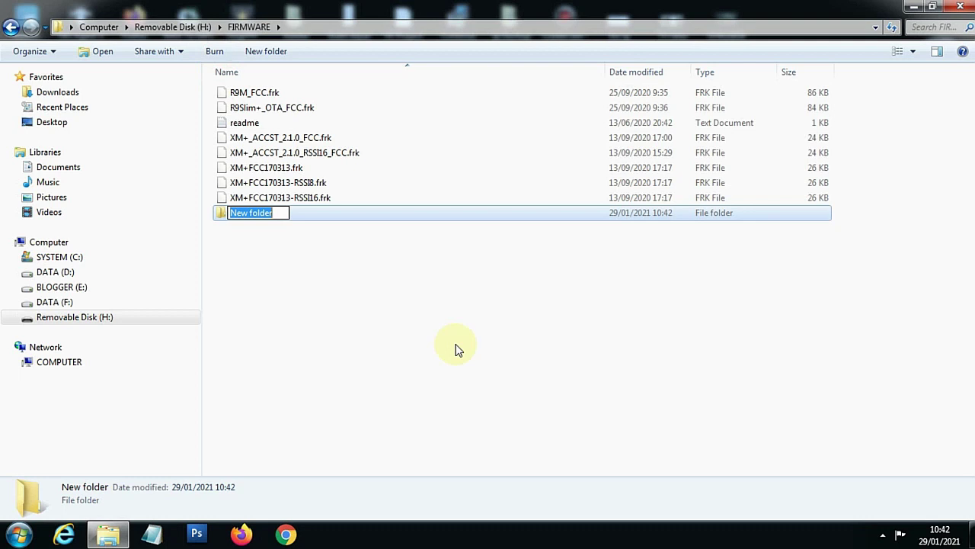
{"action": "type", "text": "ELRS"}
{"action": "key", "text": "Return"}
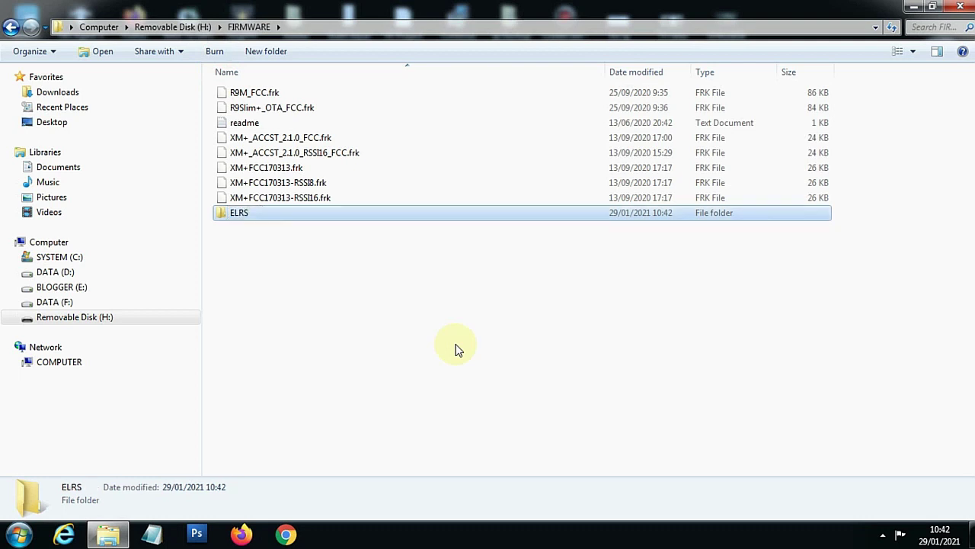
{"action": "key", "text": "Return"}
Step: Paste the four files into the new ELRS folder and cut opentx-x7-2.3.10 for moving
{"action": "right_click", "coordinate": [386, 171]}
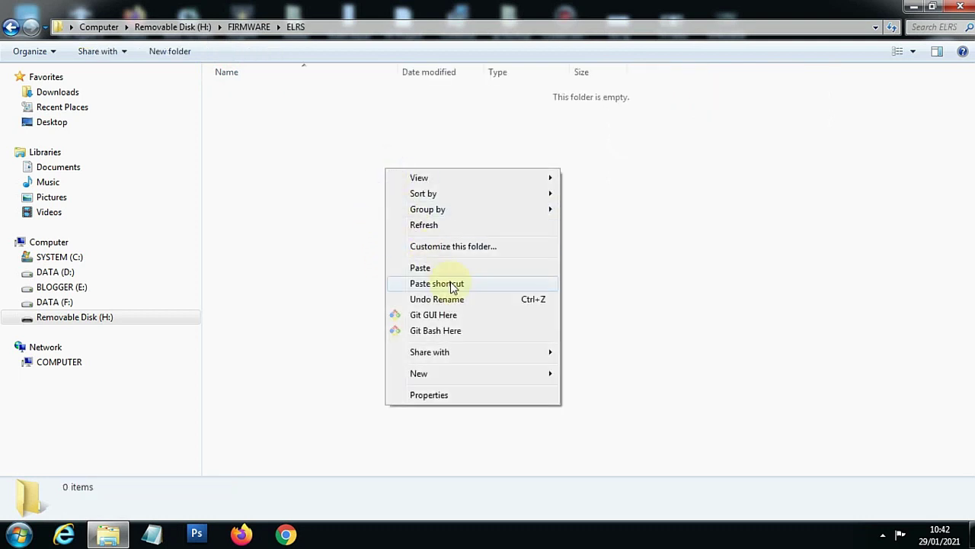
{"action": "left_click", "coordinate": [451, 267]}
{"action": "left_click", "coordinate": [388, 212]}
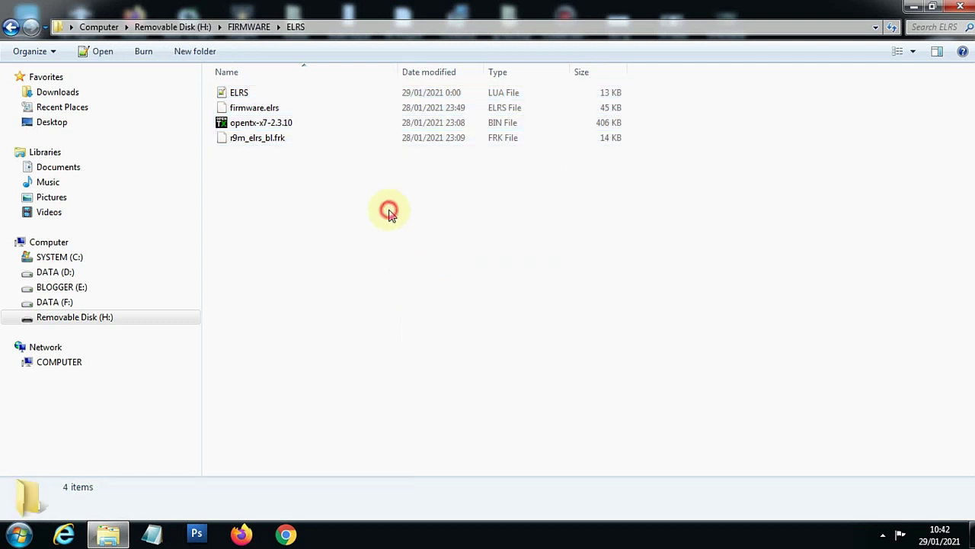
{"action": "left_click", "coordinate": [302, 122]}
{"action": "right_click", "coordinate": [312, 124]}
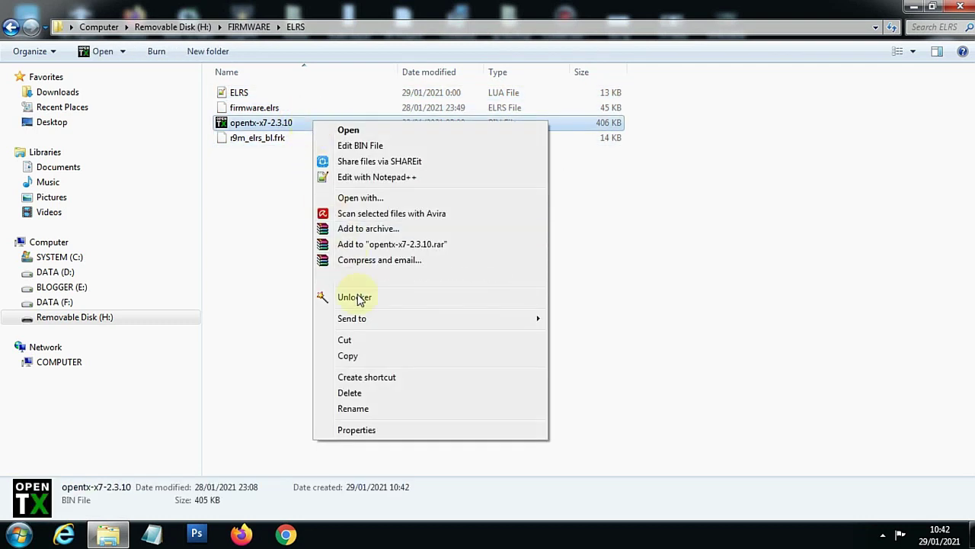
{"action": "left_click", "coordinate": [365, 338]}
{"action": "left_click", "coordinate": [248, 27]}
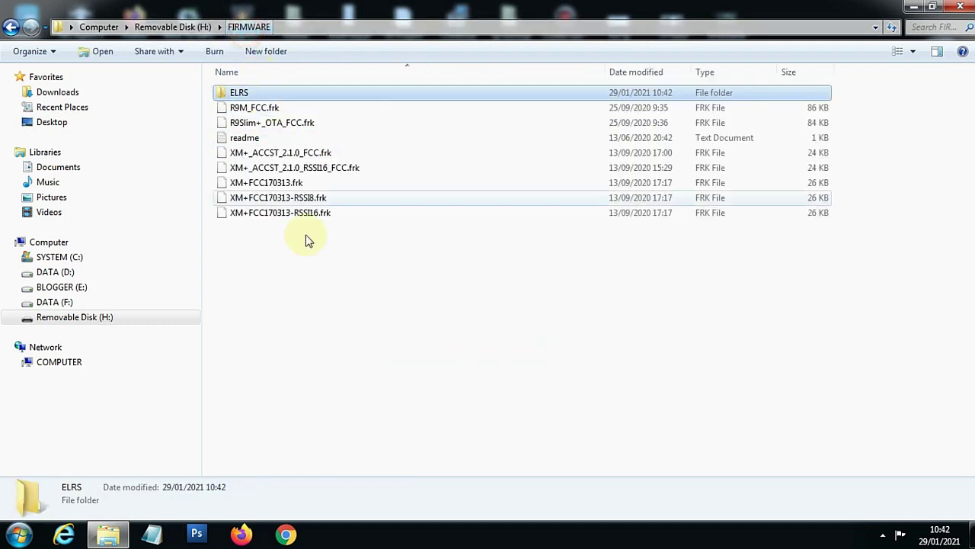
Step: Paste opentx-x7-2.3.10 into H:\FIRMWARE and cut the ELRS script from FIRMWARE\ELRS
{"action": "right_click", "coordinate": [316, 268]}
{"action": "left_click", "coordinate": [351, 368]}
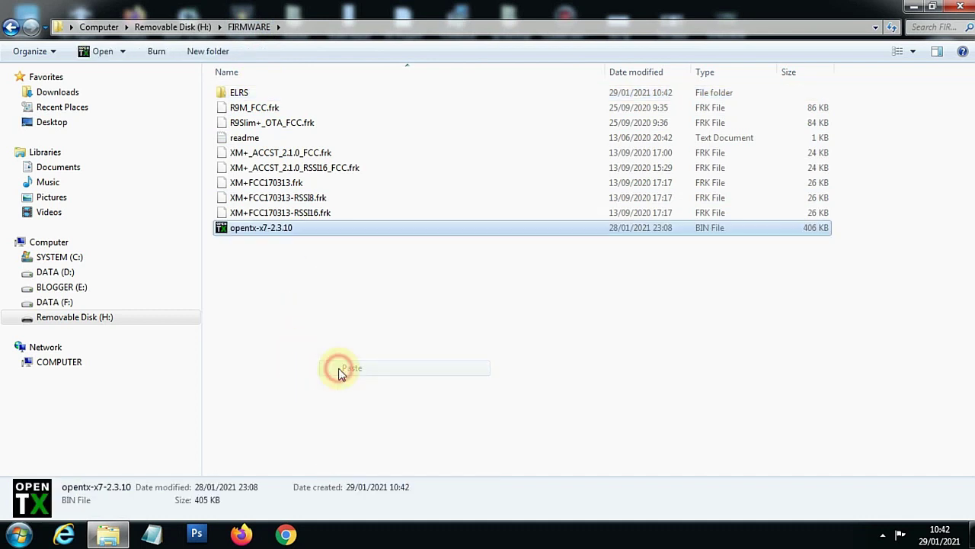
{"action": "double_click", "coordinate": [257, 93]}
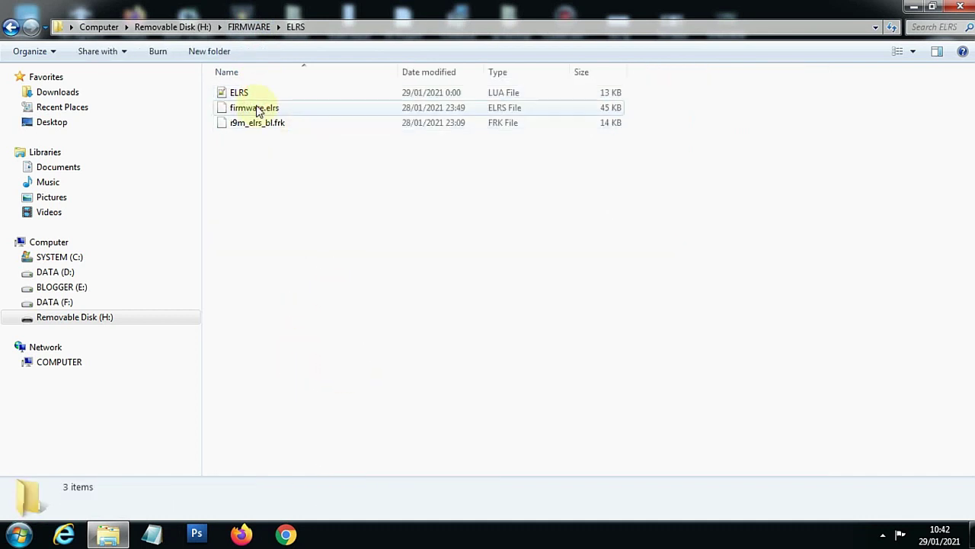
{"action": "left_click", "coordinate": [264, 94]}
{"action": "right_click", "coordinate": [265, 98]}
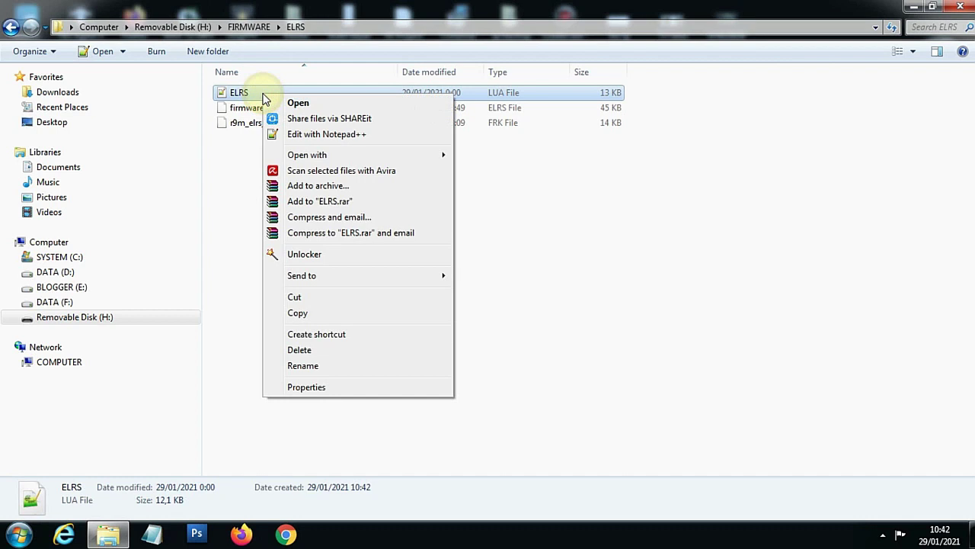
{"action": "left_click", "coordinate": [297, 300]}
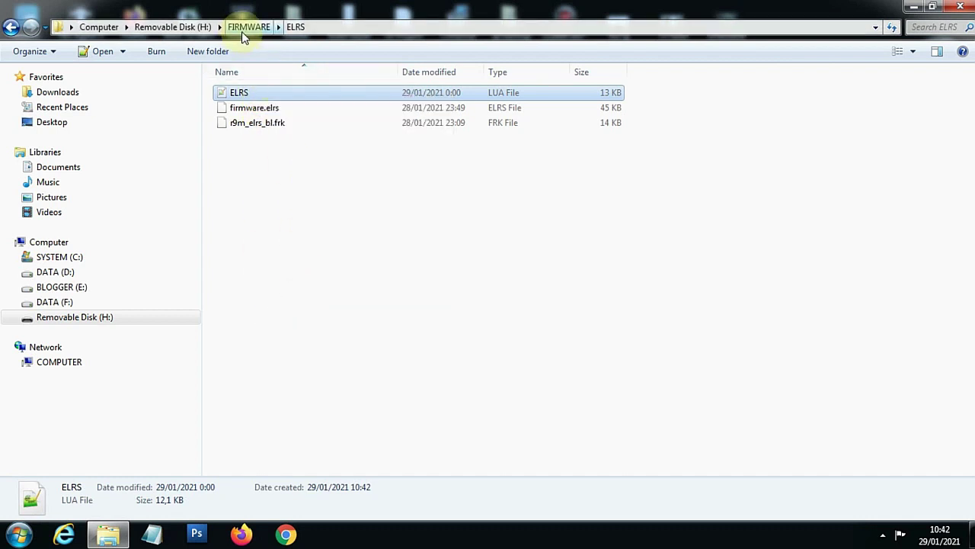
Step: Paste the ELRS script into H:\SCRIPTS\TOOLS and eject the SD card
{"action": "left_click", "coordinate": [246, 29]}
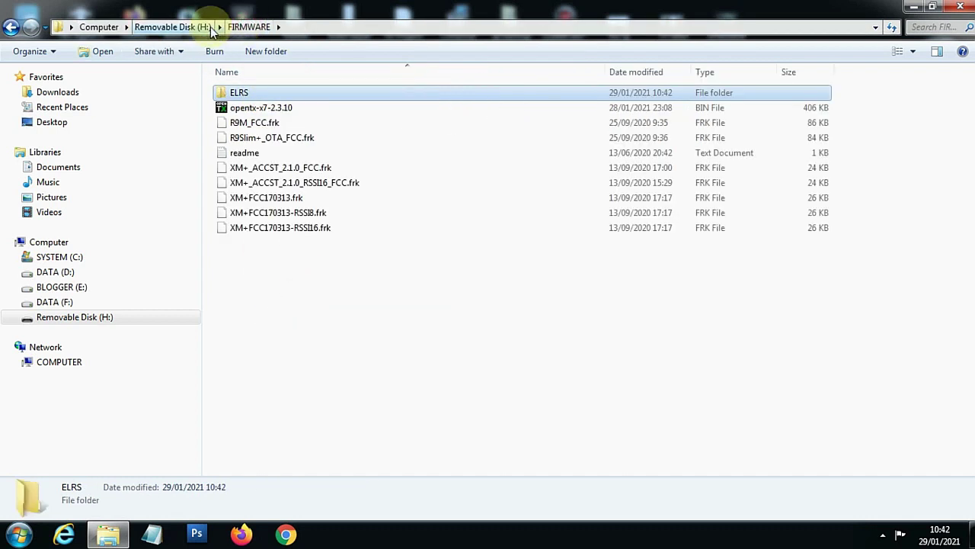
{"action": "left_click", "coordinate": [209, 27]}
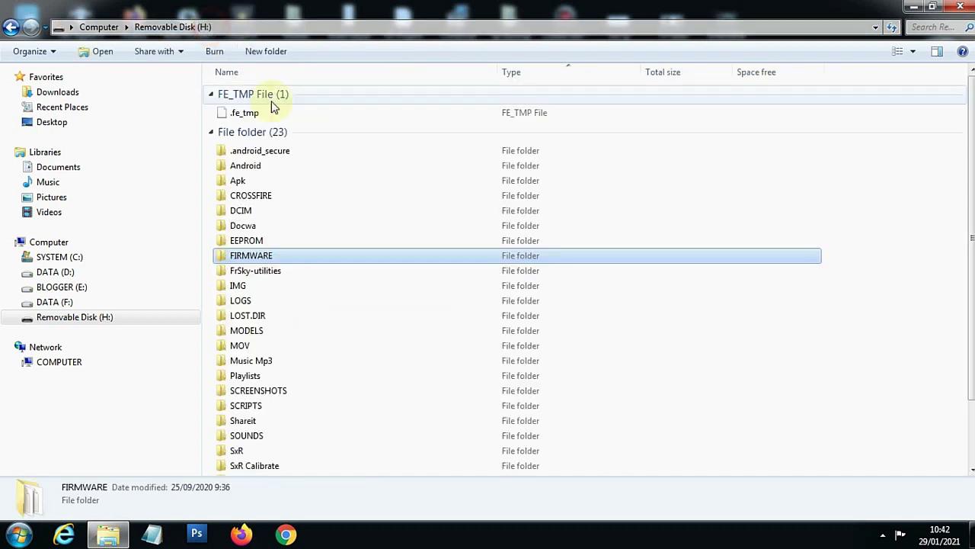
{"action": "left_click", "coordinate": [252, 435]}
{"action": "scroll", "coordinate": [275, 426], "scroll_direction": "down", "scroll_amount": 2}
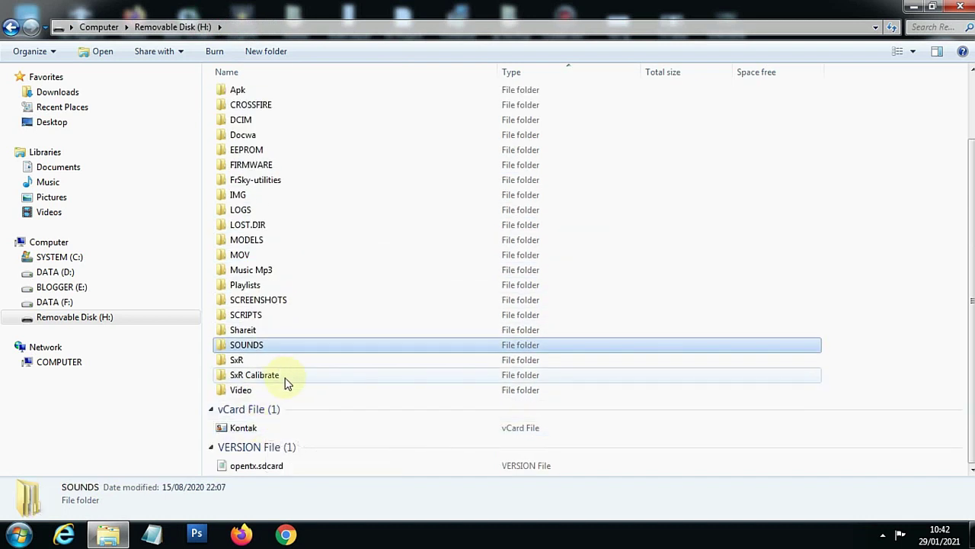
{"action": "double_click", "coordinate": [247, 315]}
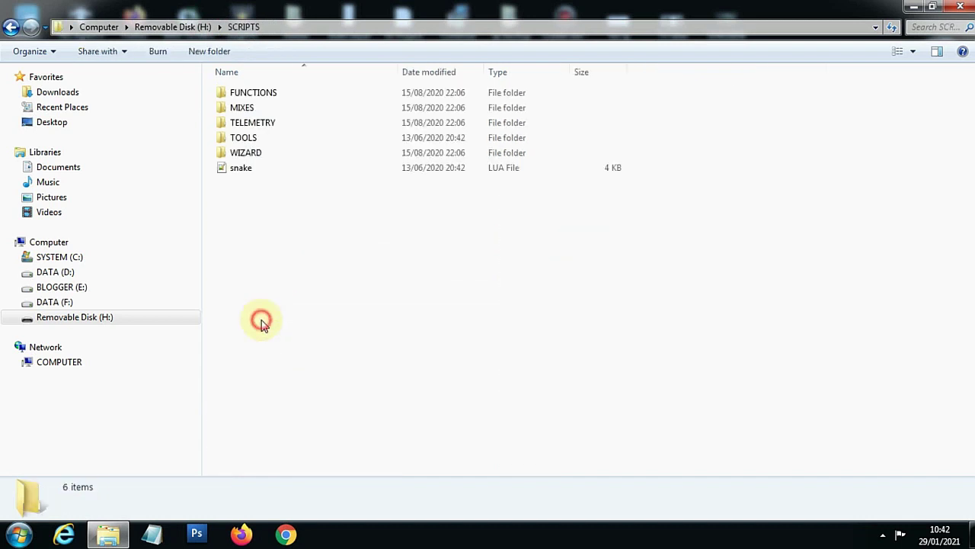
{"action": "double_click", "coordinate": [266, 139]}
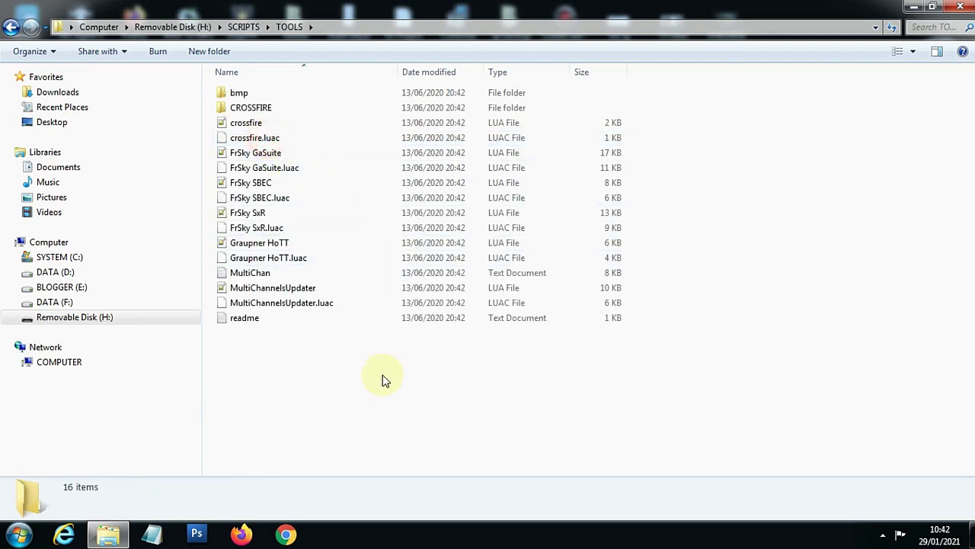
{"action": "right_click", "coordinate": [310, 395]}
{"action": "left_click", "coordinate": [355, 253]}
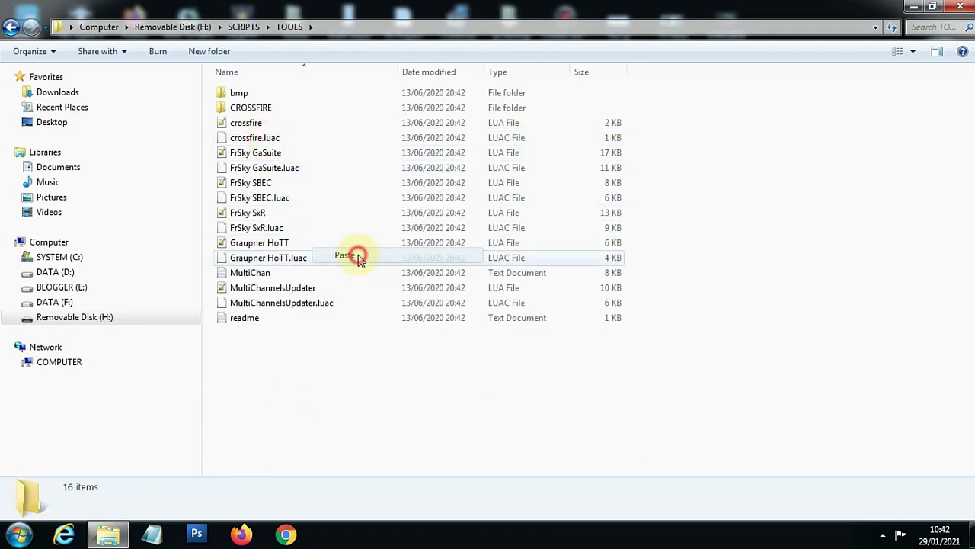
{"action": "left_click", "coordinate": [366, 387]}
{"action": "right_click", "coordinate": [175, 323]}
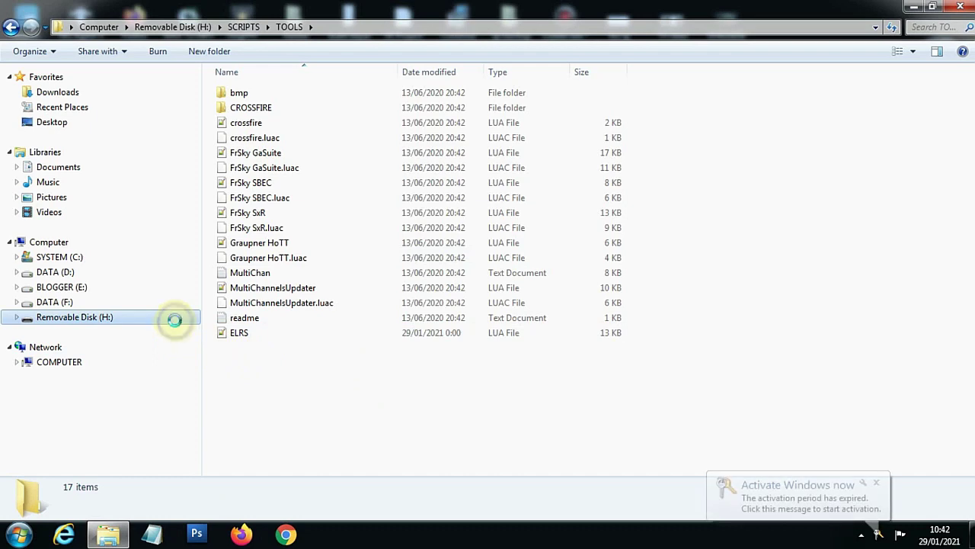
{"action": "left_click", "coordinate": [216, 374]}
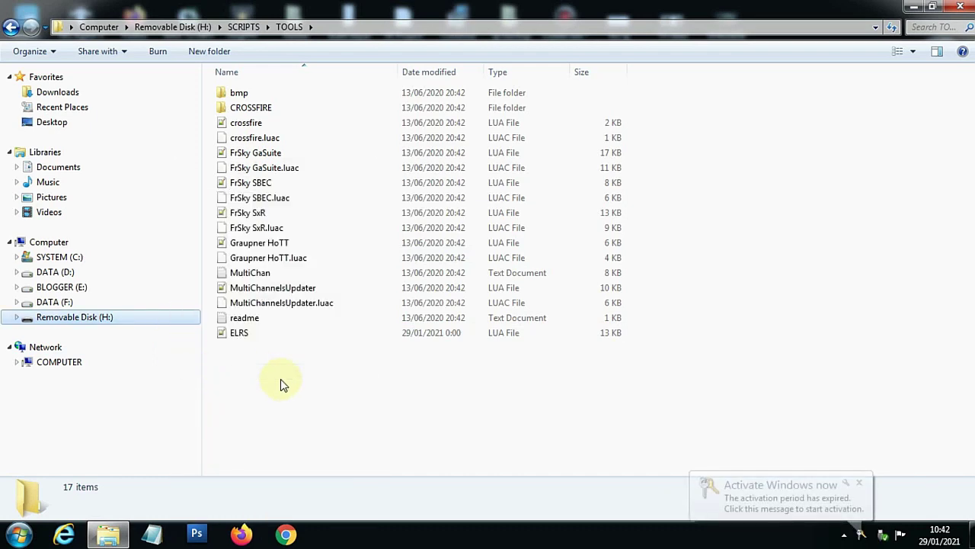
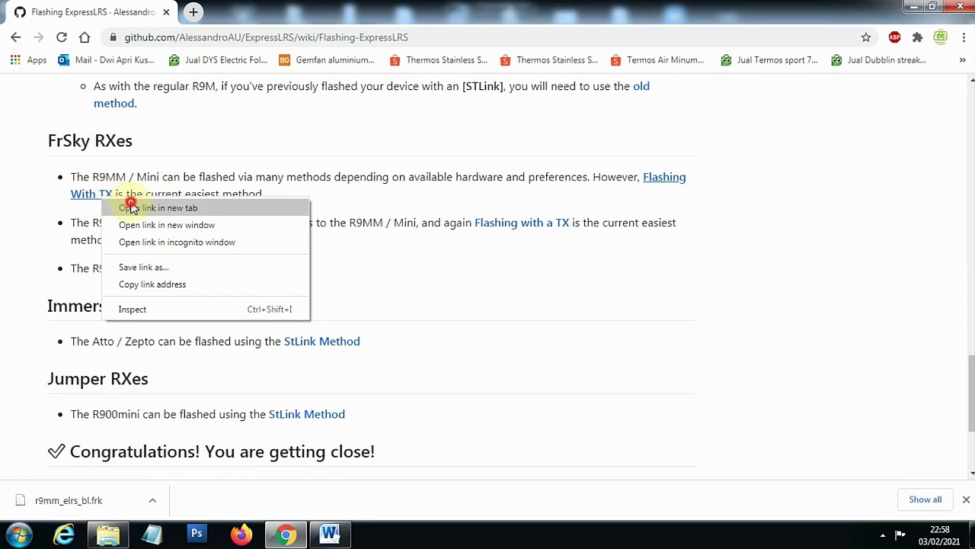
Step: Open the Flashing R9MM R9MINI with TX guide, then save and open its receiver wiring image
{"action": "left_click", "coordinate": [261, 12]}
{"action": "scroll", "coordinate": [261, 299], "scroll_direction": "down", "scroll_amount": 9}
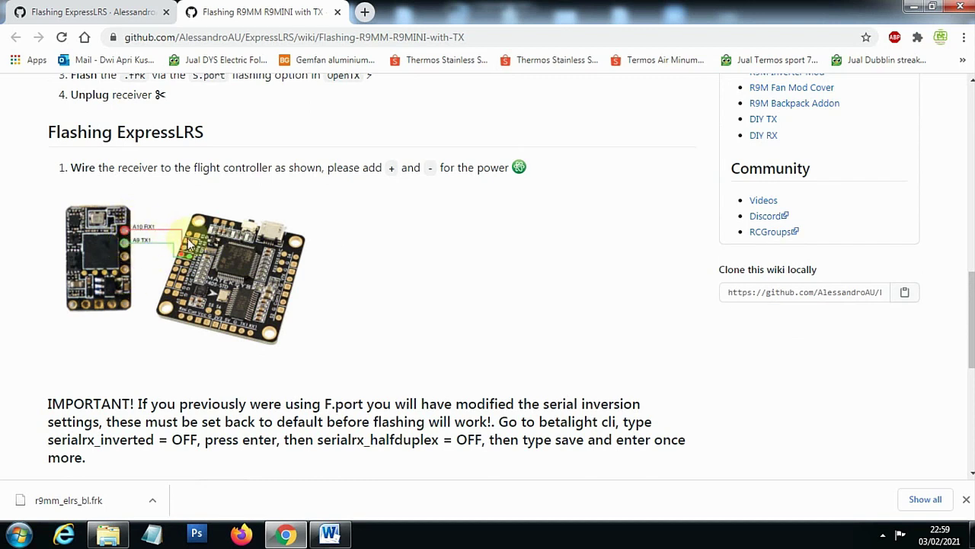
{"action": "right_click", "coordinate": [207, 256]}
{"action": "left_click", "coordinate": [248, 301]}
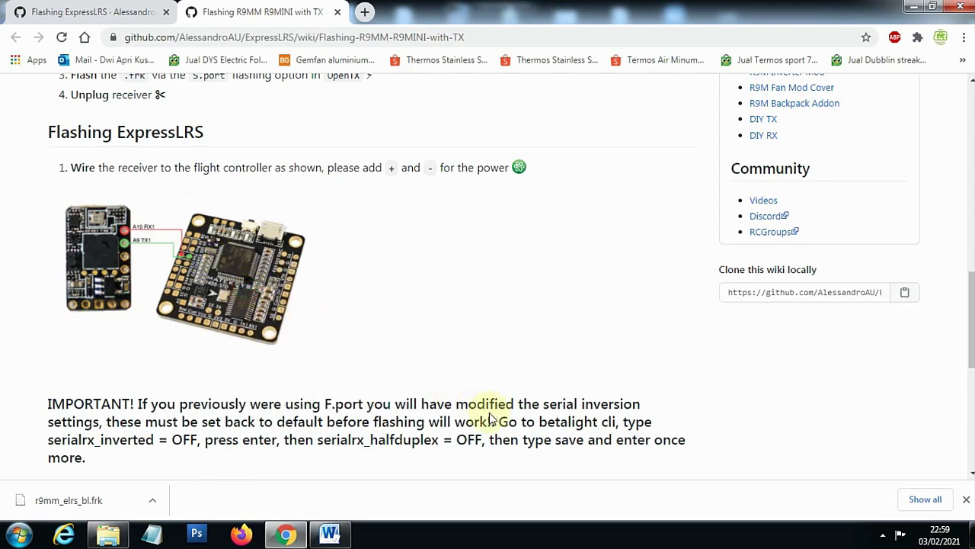
{"action": "left_click", "coordinate": [860, 496]}
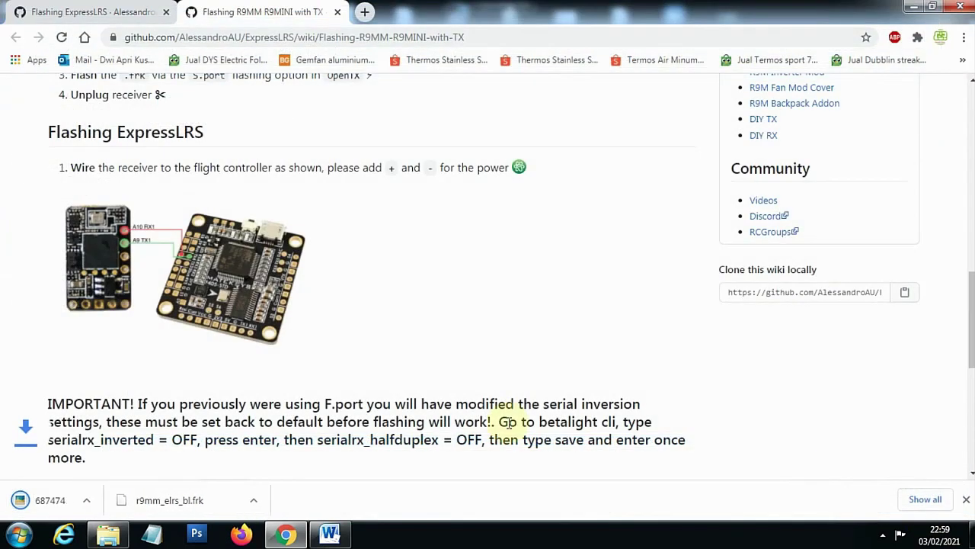
{"action": "left_click", "coordinate": [61, 500]}
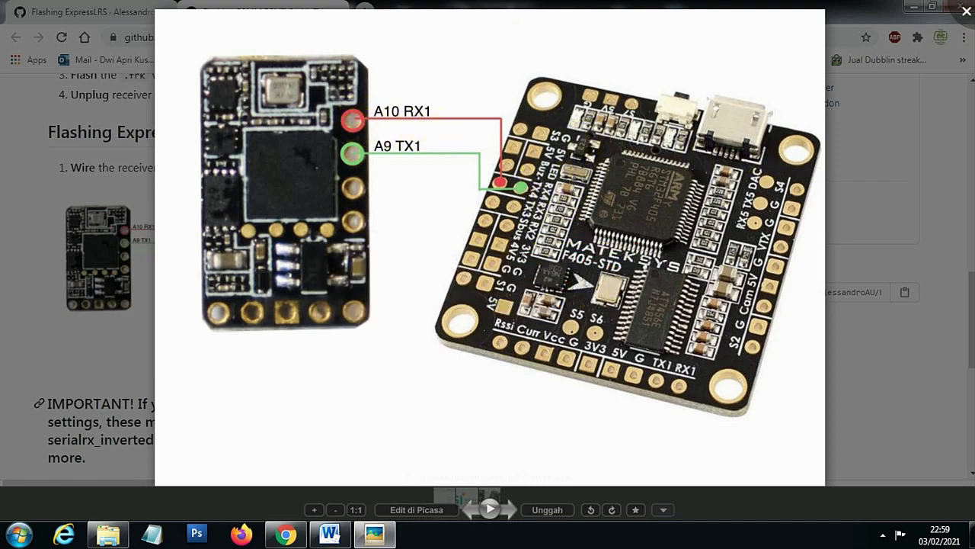
Step: Close the wiring image and switch to the elrs Word document's FrSky wiring diagram
{"action": "key", "text": "Escape"}
{"action": "left_click", "coordinate": [329, 533]}
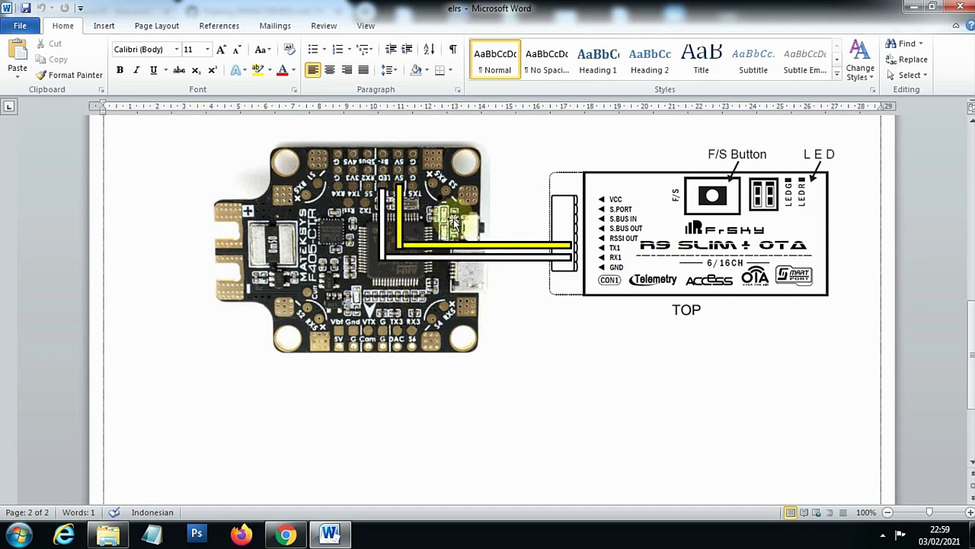
Step: Scroll up the elrs document and close Word
{"action": "scroll", "coordinate": [447, 207], "scroll_direction": "up", "scroll_amount": 3}
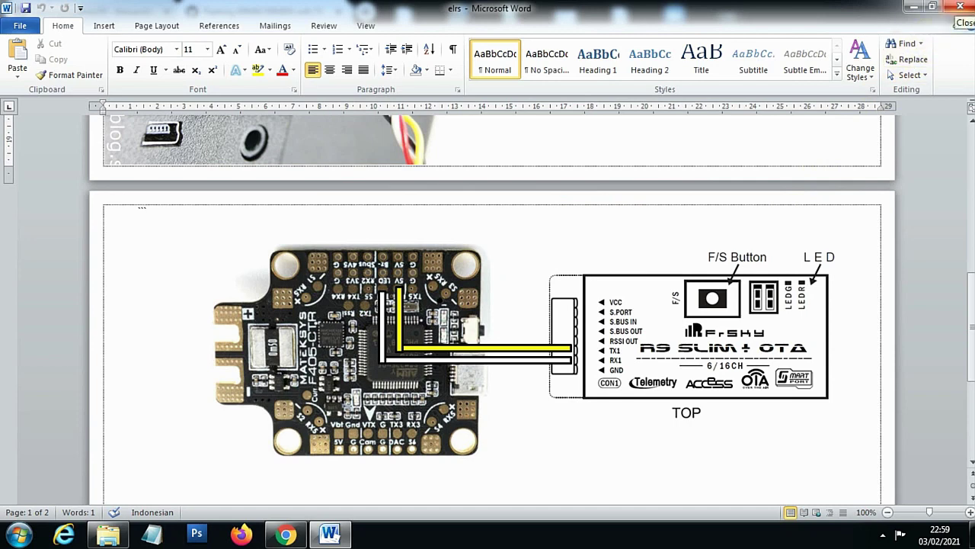
{"action": "left_click", "coordinate": [960, 7]}
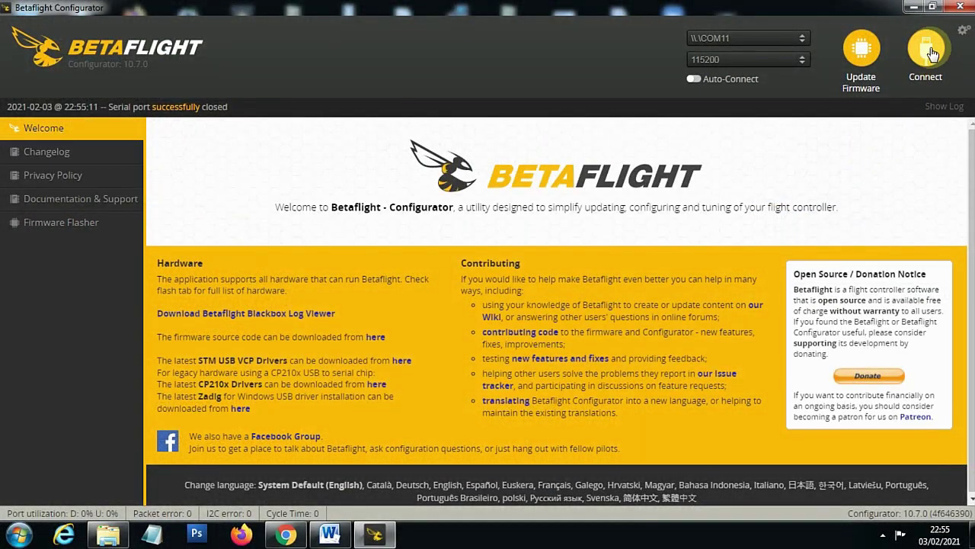
Step: Connect to the Matek F405-CTR, check UART1 Serial Rx in Ports, then go to Configuration
{"action": "left_click", "coordinate": [926, 47]}
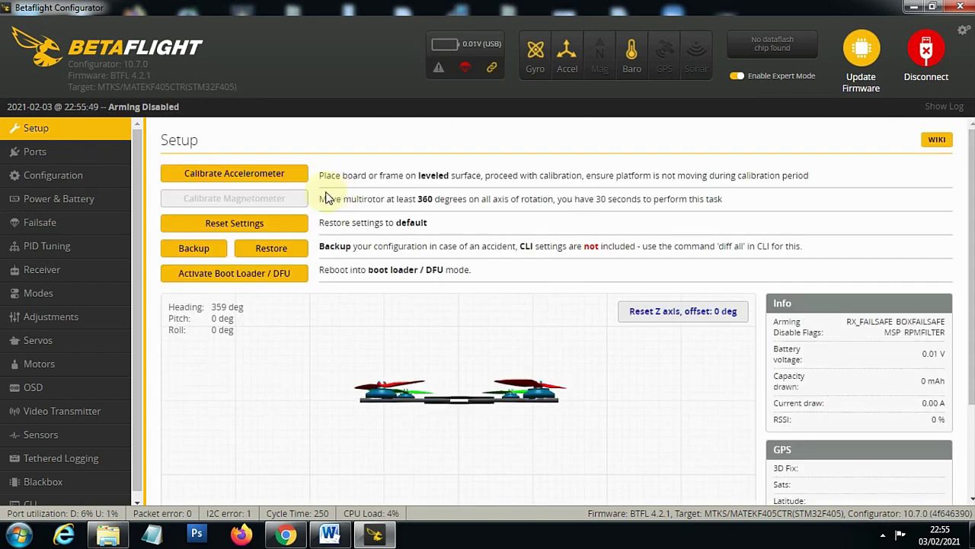
{"action": "left_click", "coordinate": [95, 159]}
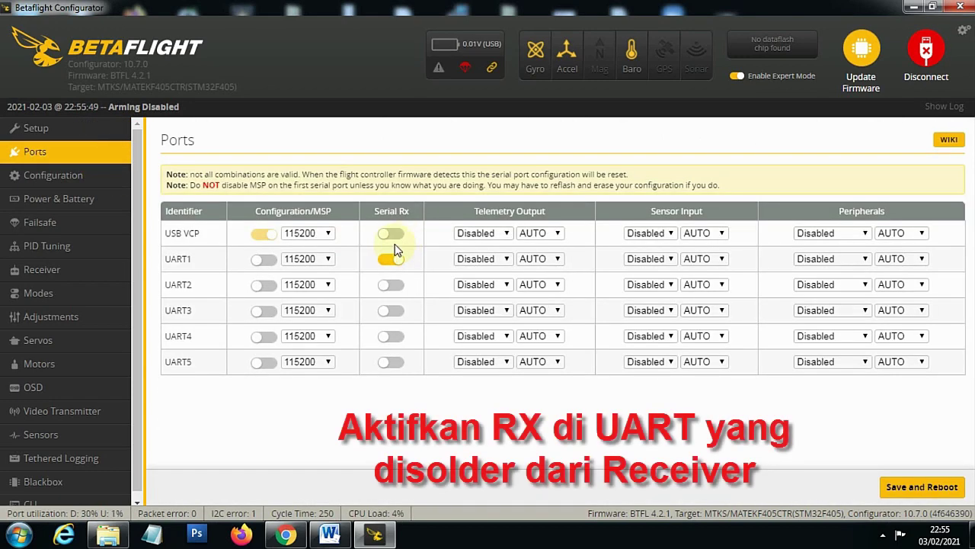
{"action": "left_click", "coordinate": [27, 181]}
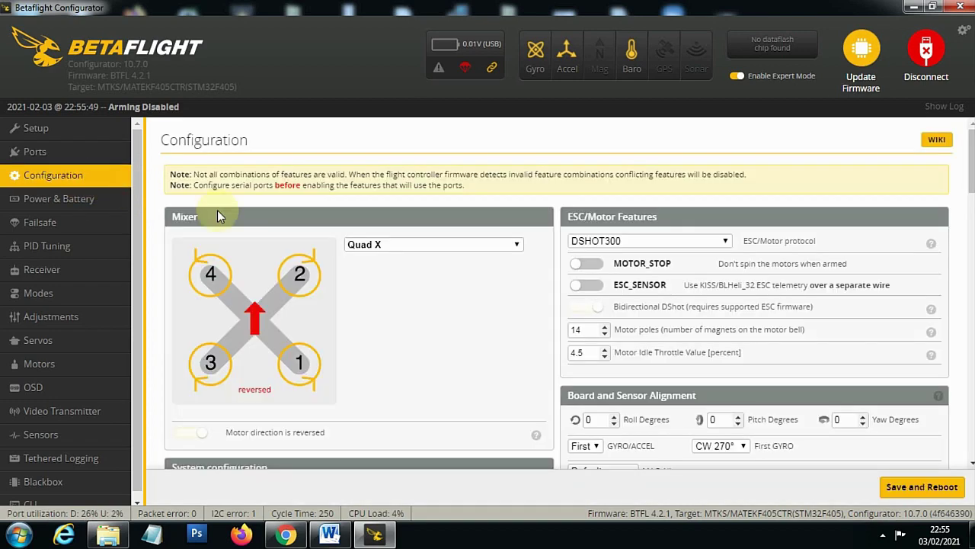
Step: Keep Receiver Mode Serial-based and set Serial Receiver Provider to CRSF
{"action": "scroll", "coordinate": [385, 297], "scroll_direction": "down", "scroll_amount": 5}
{"action": "scroll", "coordinate": [269, 301], "scroll_direction": "down", "scroll_amount": 3}
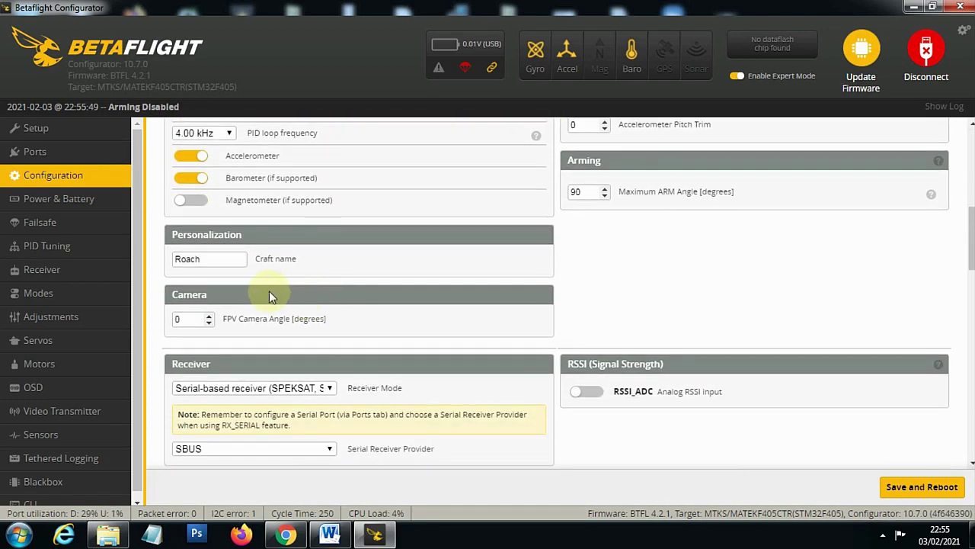
{"action": "left_click", "coordinate": [288, 245]}
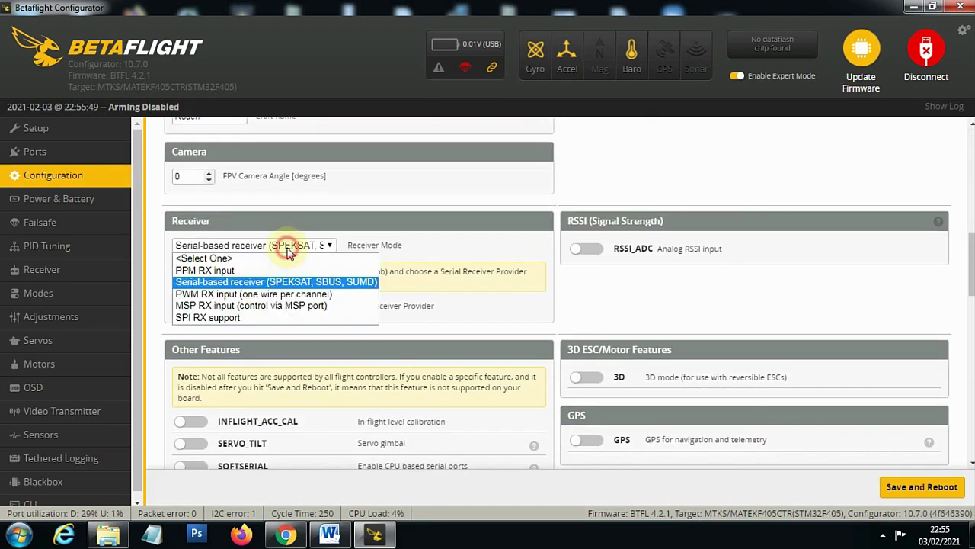
{"action": "left_click", "coordinate": [281, 282]}
{"action": "left_click", "coordinate": [275, 307]}
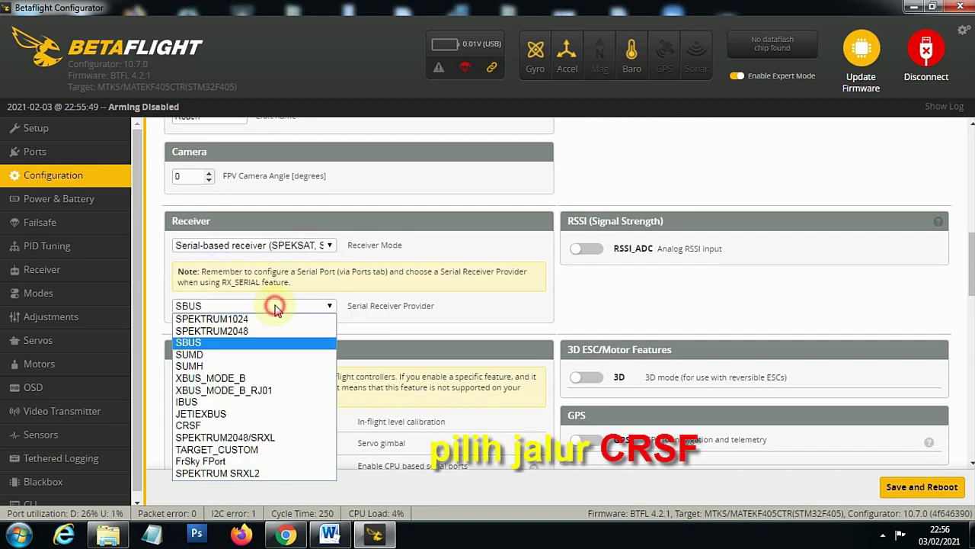
{"action": "left_click", "coordinate": [229, 425]}
Step: Toggle the OSD feature, then save the configuration and reboot the flight controller
{"action": "scroll", "coordinate": [399, 337], "scroll_direction": "down", "scroll_amount": 3}
{"action": "scroll", "coordinate": [399, 336], "scroll_direction": "down", "scroll_amount": 1}
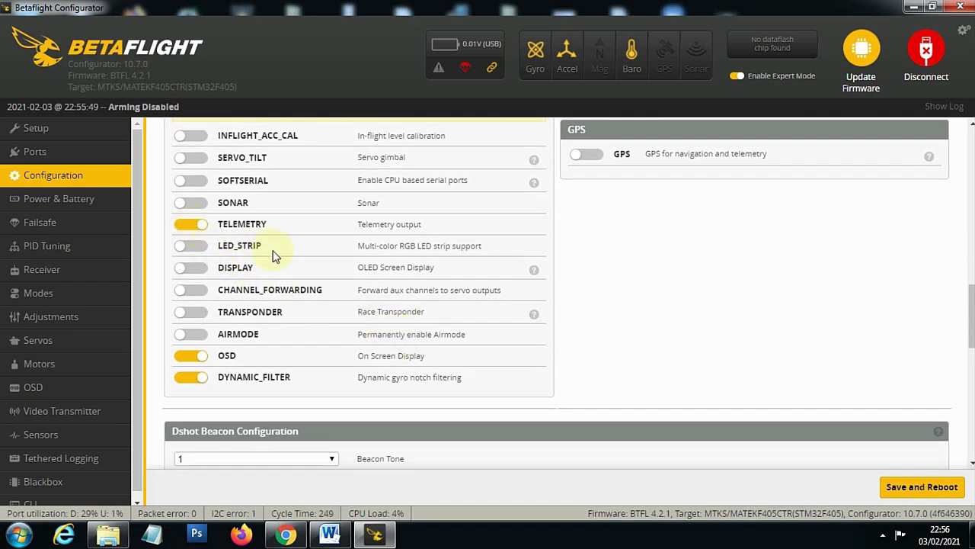
{"action": "scroll", "coordinate": [274, 256], "scroll_direction": "down", "scroll_amount": 3}
{"action": "left_click", "coordinate": [190, 214]}
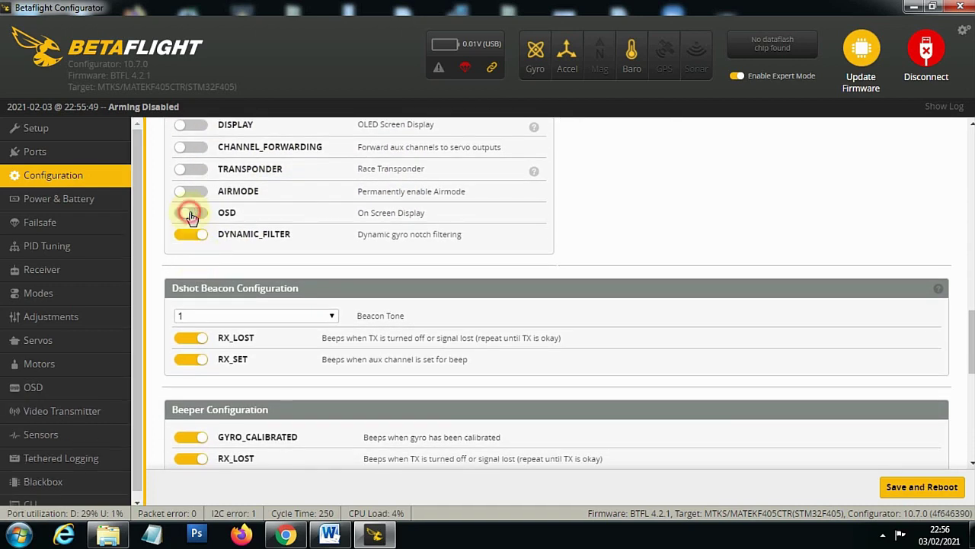
{"action": "scroll", "coordinate": [496, 244], "scroll_direction": "down", "scroll_amount": 6}
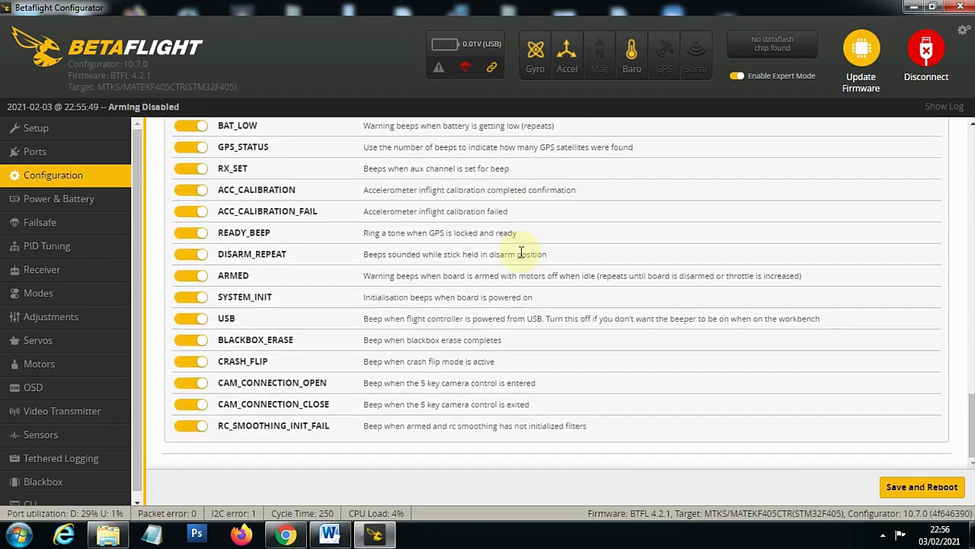
{"action": "scroll", "coordinate": [533, 253], "scroll_direction": "up", "scroll_amount": 3}
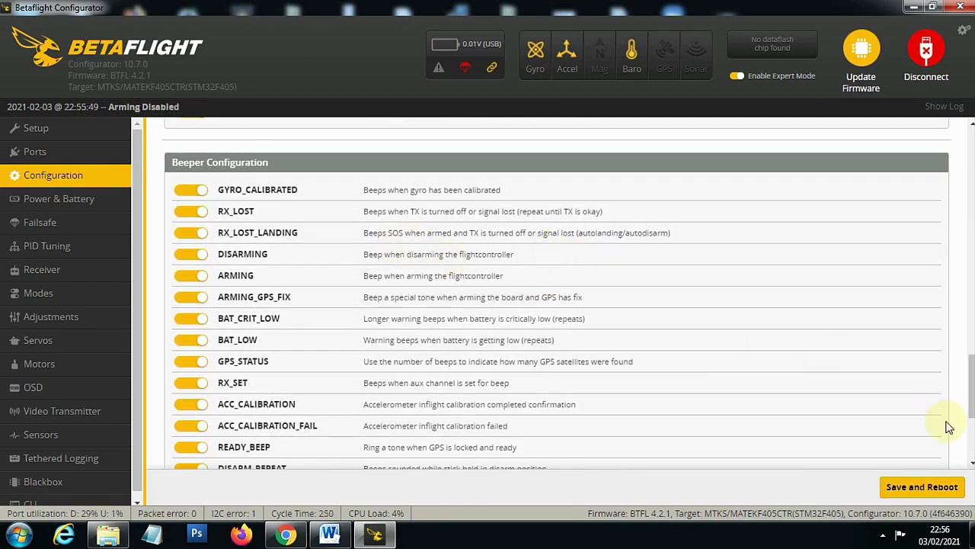
{"action": "left_click", "coordinate": [920, 489]}
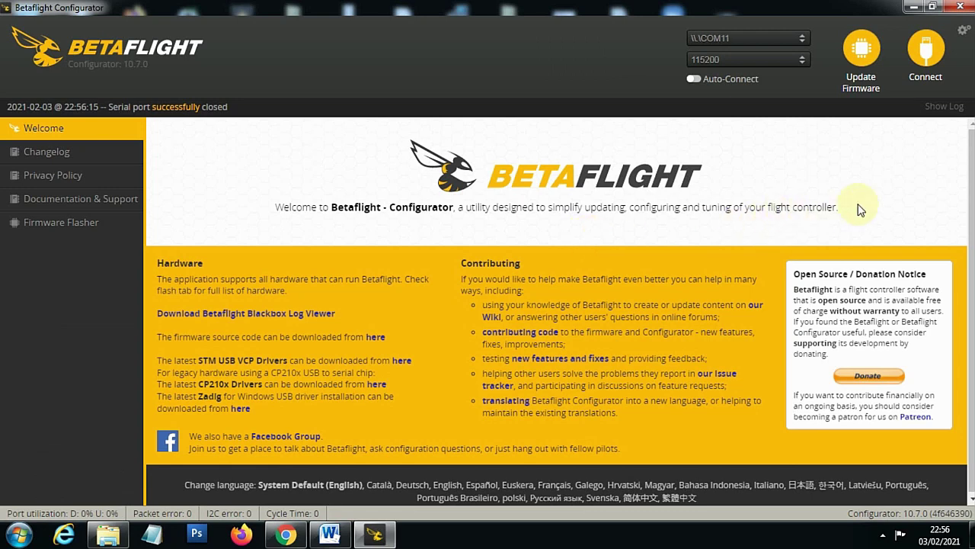
Step: Reconnect and enable the Link quality element in the OSD layout
{"action": "left_click", "coordinate": [930, 52]}
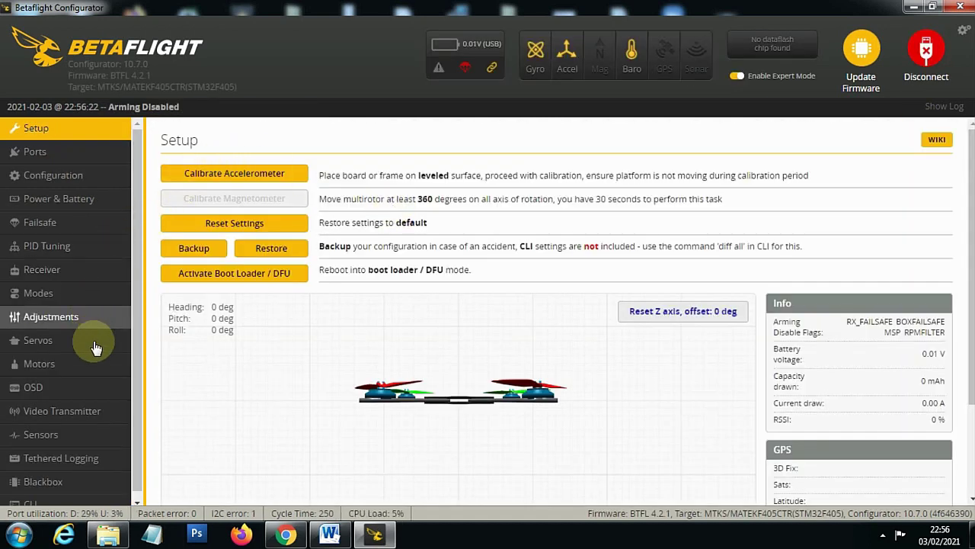
{"action": "left_click", "coordinate": [78, 391]}
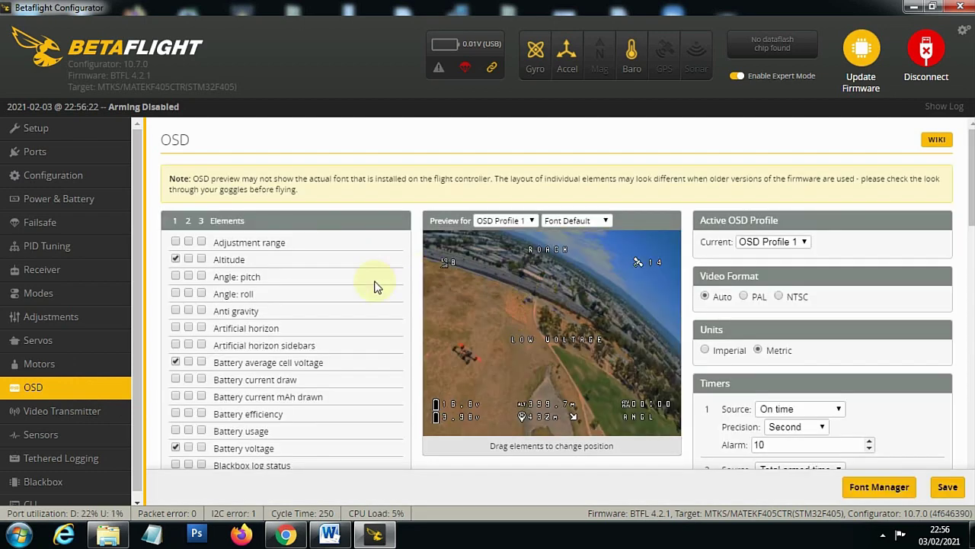
{"action": "scroll", "coordinate": [347, 290], "scroll_direction": "down", "scroll_amount": 3}
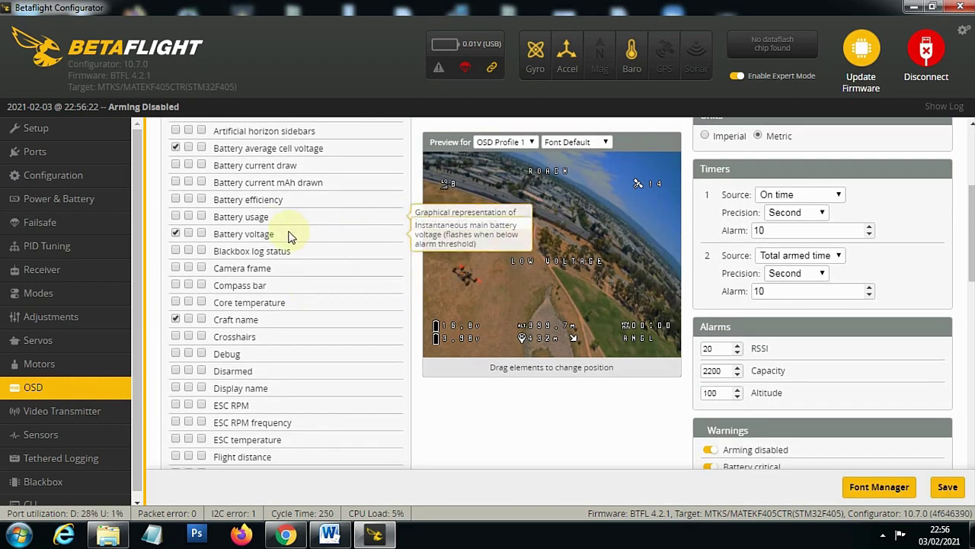
{"action": "scroll", "coordinate": [209, 236], "scroll_direction": "down", "scroll_amount": 1}
{"action": "scroll", "coordinate": [207, 252], "scroll_direction": "down", "scroll_amount": 4}
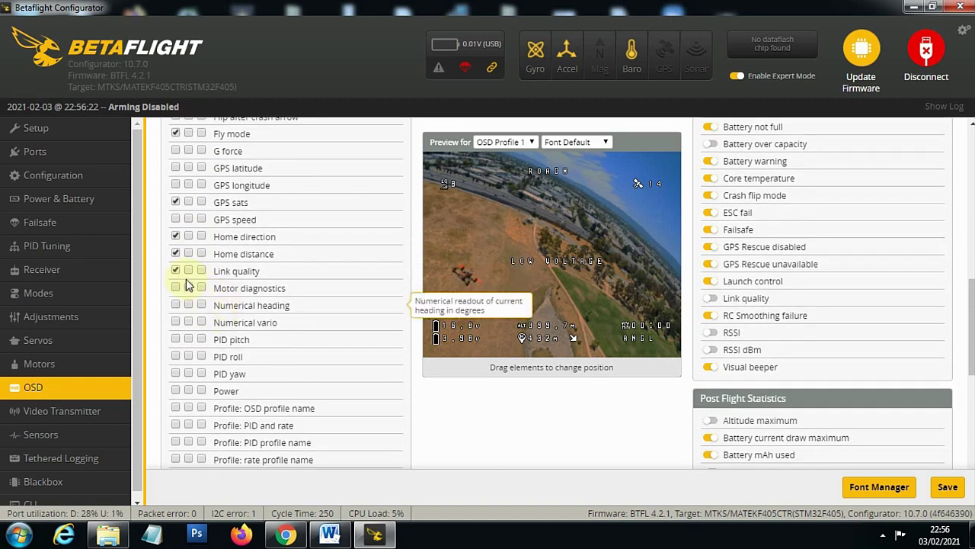
{"action": "left_click", "coordinate": [176, 271]}
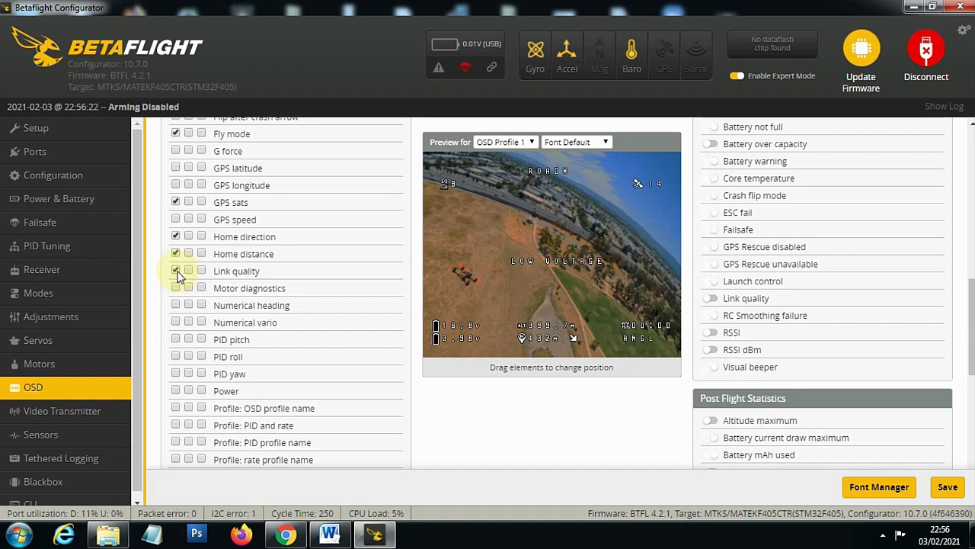
Step: Save the OSD layout, nudge the altitude element, then disconnect and close Betaflight Configurator
{"action": "scroll", "coordinate": [301, 252], "scroll_direction": "up", "scroll_amount": 3}
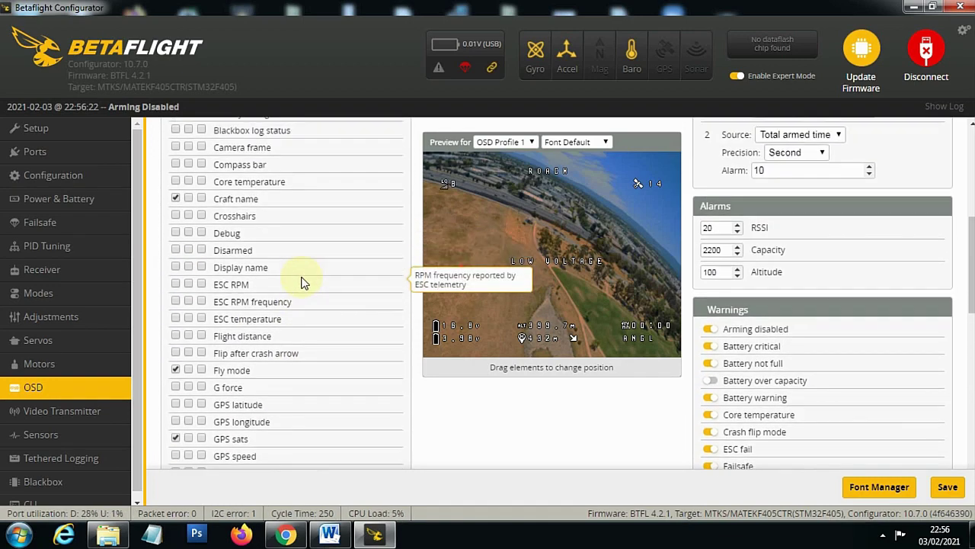
{"action": "scroll", "coordinate": [289, 274], "scroll_direction": "down", "scroll_amount": 6}
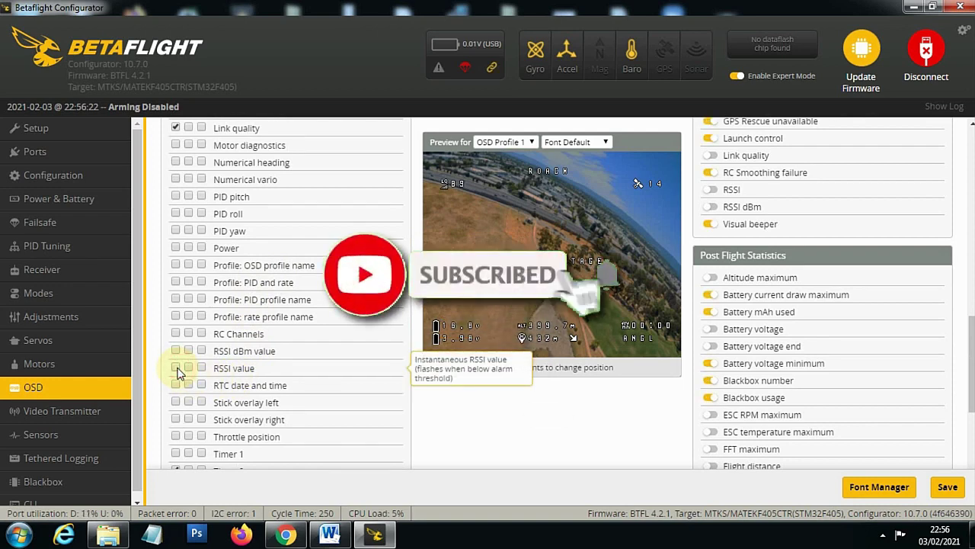
{"action": "left_click", "coordinate": [948, 486]}
{"action": "left_click_drag", "start_coordinate": [532, 326], "coordinate": [525, 337]}
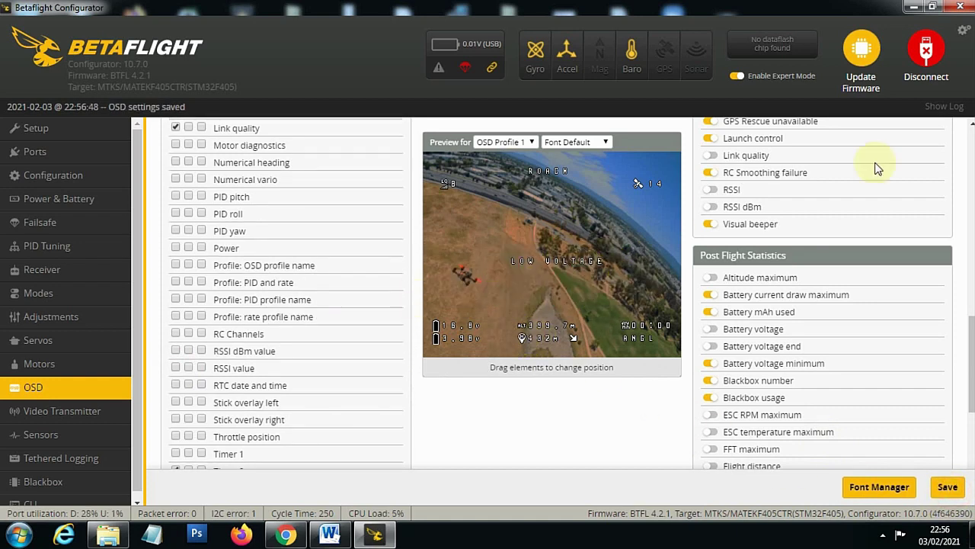
{"action": "left_click", "coordinate": [924, 59]}
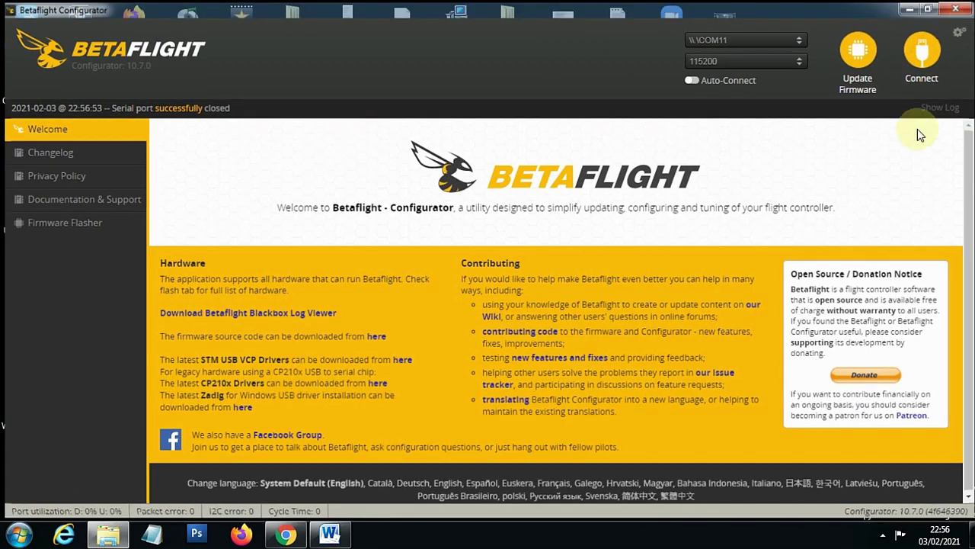
{"action": "left_click", "coordinate": [960, 6]}
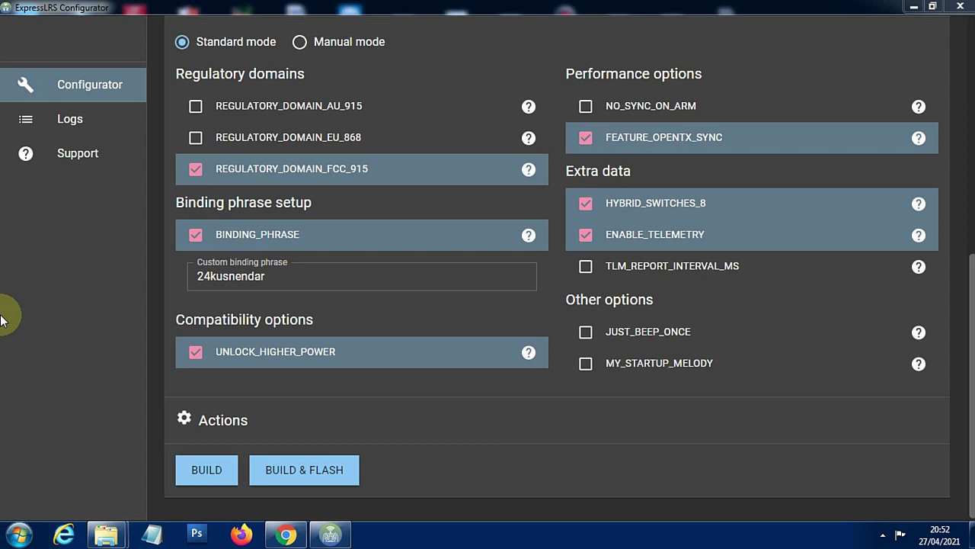
{"action": "left_click", "coordinate": [32, 326]}
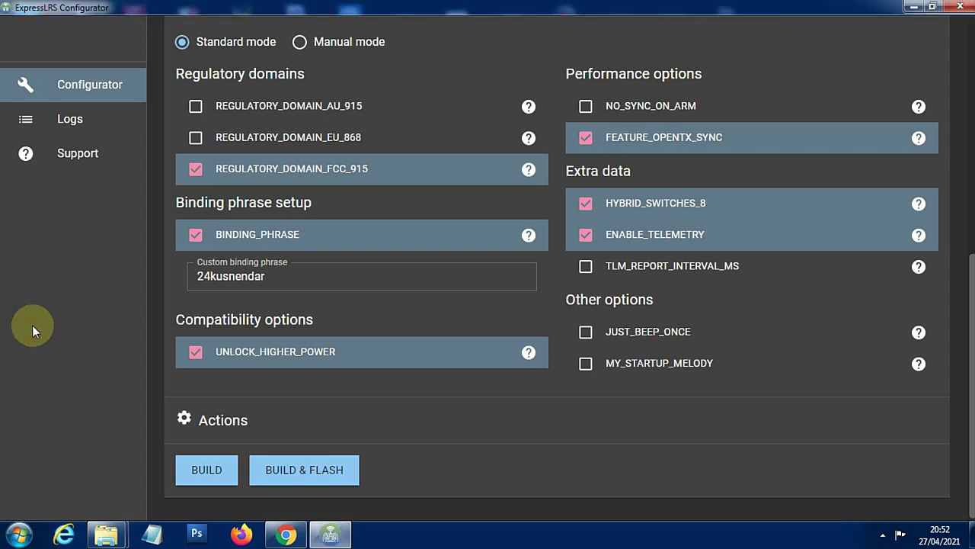
{"action": "scroll", "coordinate": [32, 325], "scroll_direction": "up", "scroll_amount": 4}
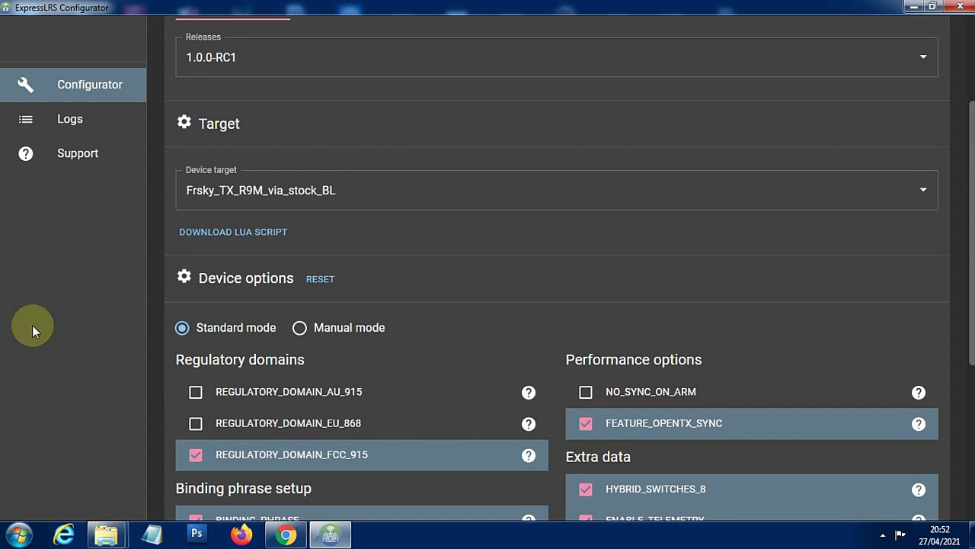
{"action": "scroll", "coordinate": [32, 324], "scroll_direction": "up", "scroll_amount": 2}
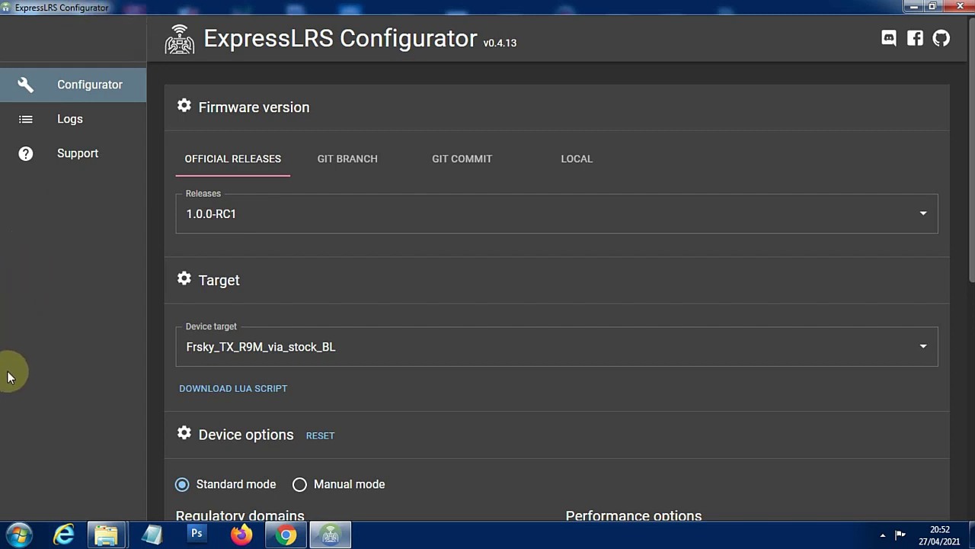
{"action": "scroll", "coordinate": [9, 376], "scroll_direction": "down", "scroll_amount": 2}
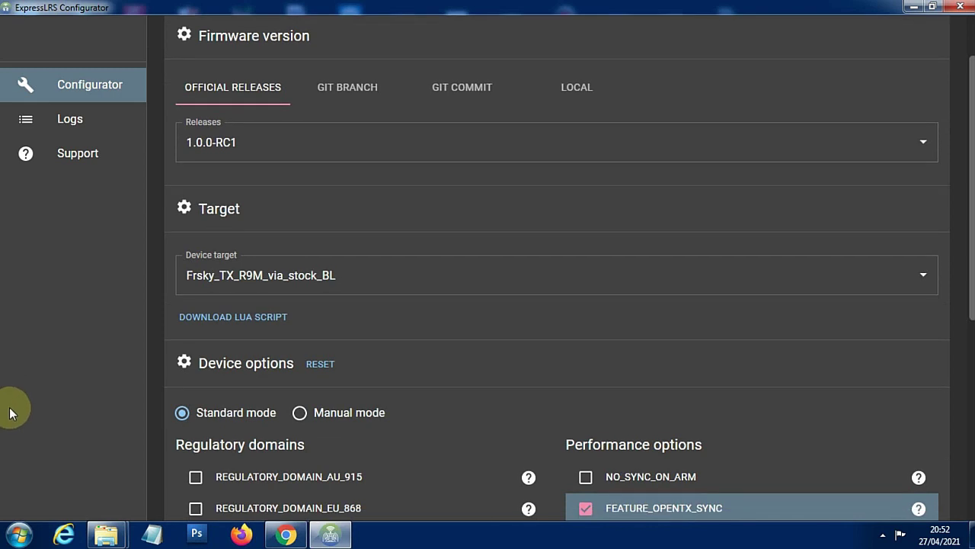
{"action": "scroll", "coordinate": [9, 412], "scroll_direction": "up", "scroll_amount": 2}
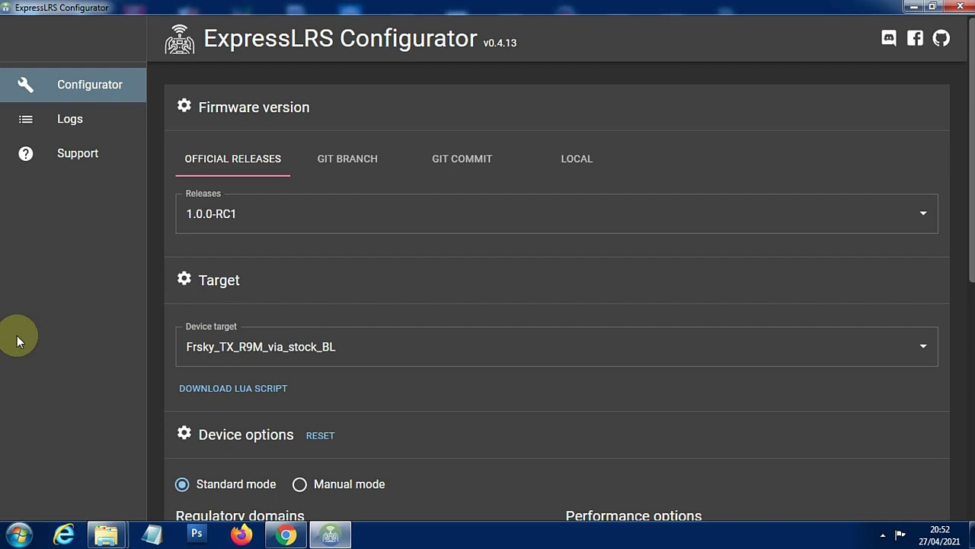
{"action": "scroll", "coordinate": [17, 335], "scroll_direction": "down", "scroll_amount": 3}
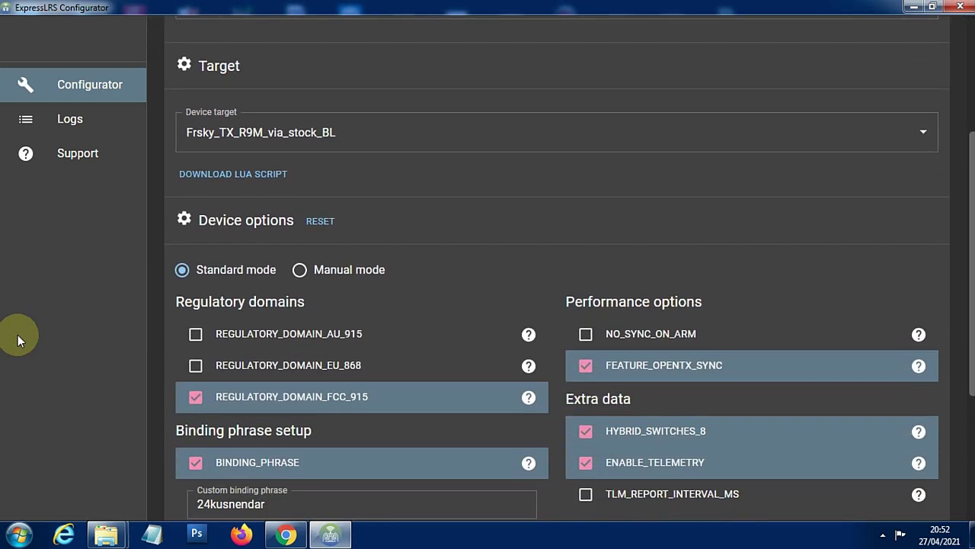
{"action": "scroll", "coordinate": [18, 339], "scroll_direction": "up", "scroll_amount": 2}
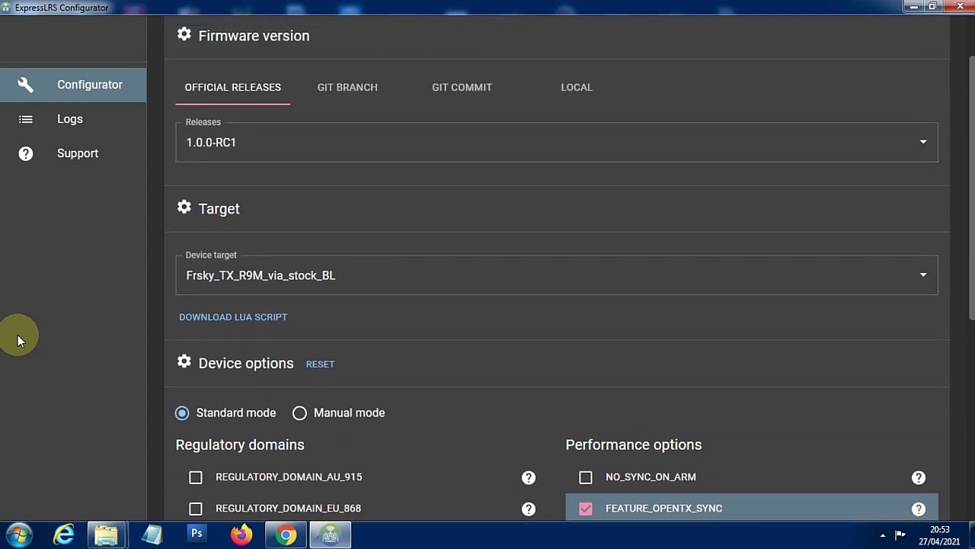
{"action": "scroll", "coordinate": [6, 341], "scroll_direction": "up", "scroll_amount": 1}
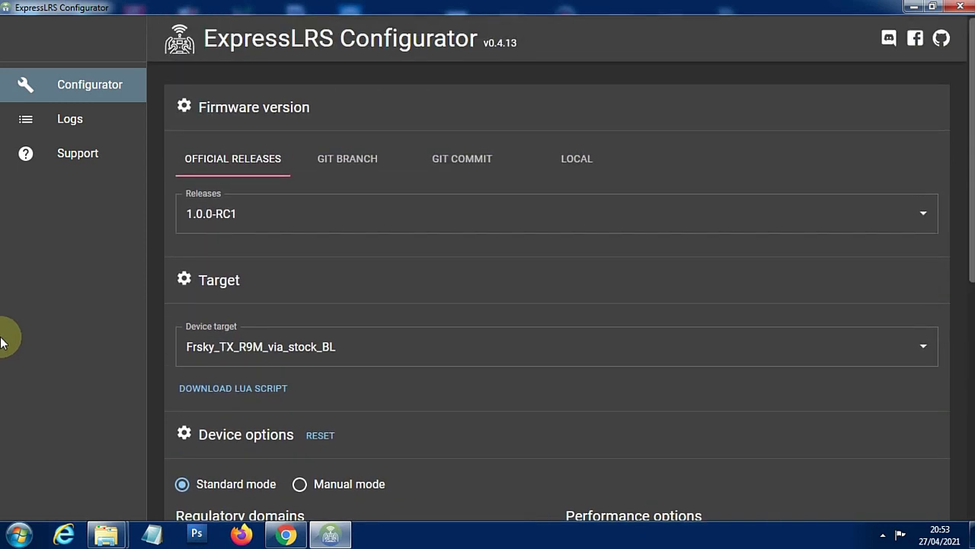
Step: Choose Frsky_RX_R9MM_R9MINI_via_BetaflightPassthrough as the device target
{"action": "left_click", "coordinate": [258, 348]}
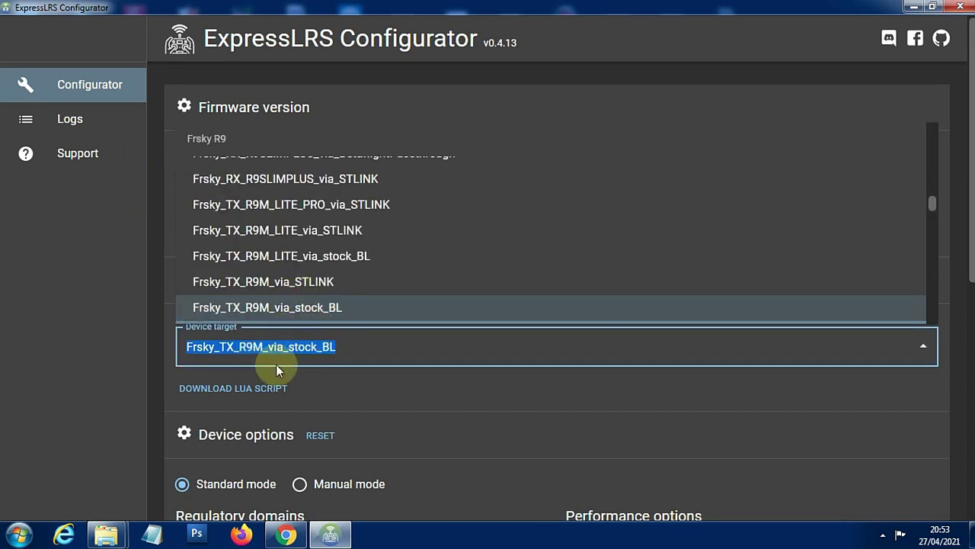
{"action": "scroll", "coordinate": [305, 279], "scroll_direction": "up", "scroll_amount": 5}
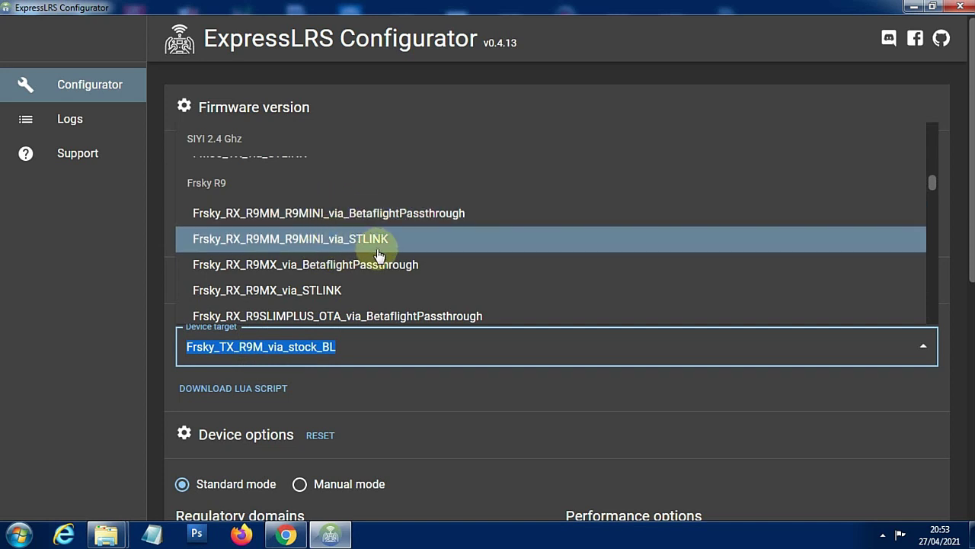
{"action": "scroll", "coordinate": [323, 240], "scroll_direction": "down", "scroll_amount": 2}
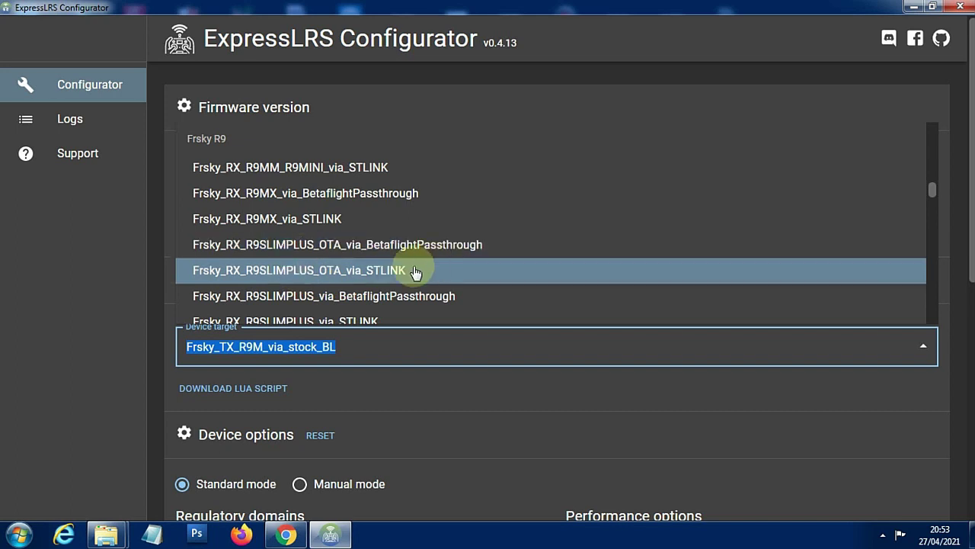
{"action": "scroll", "coordinate": [376, 270], "scroll_direction": "down", "scroll_amount": 1}
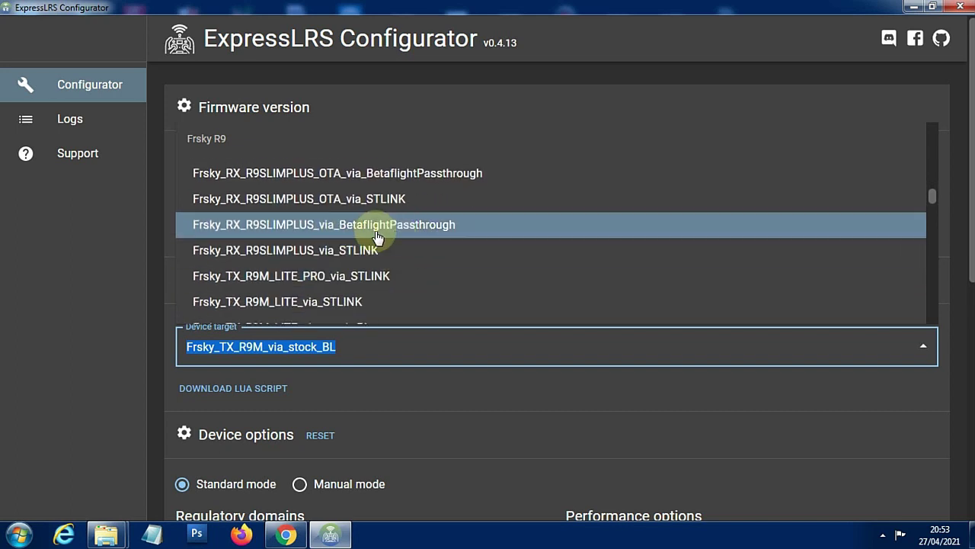
{"action": "scroll", "coordinate": [350, 248], "scroll_direction": "up", "scroll_amount": 2}
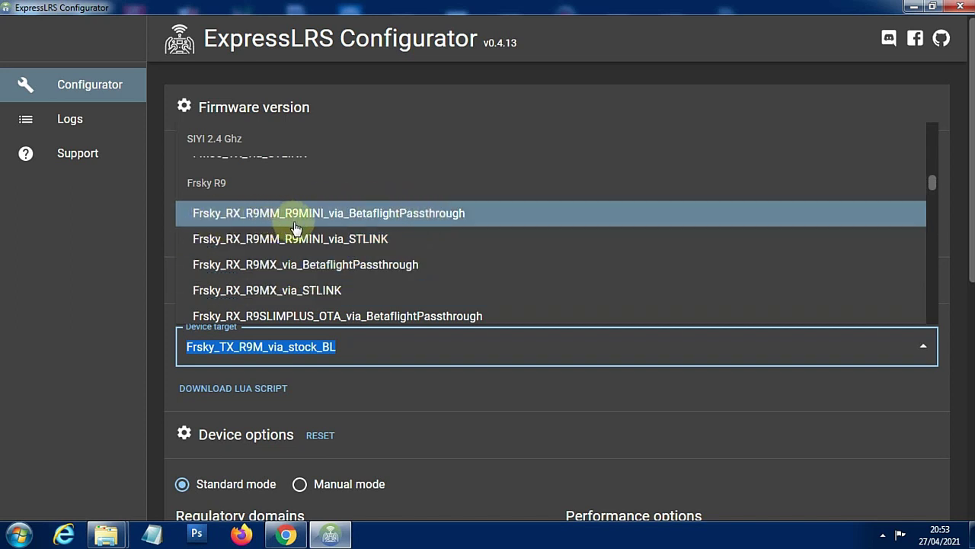
{"action": "left_click", "coordinate": [379, 213]}
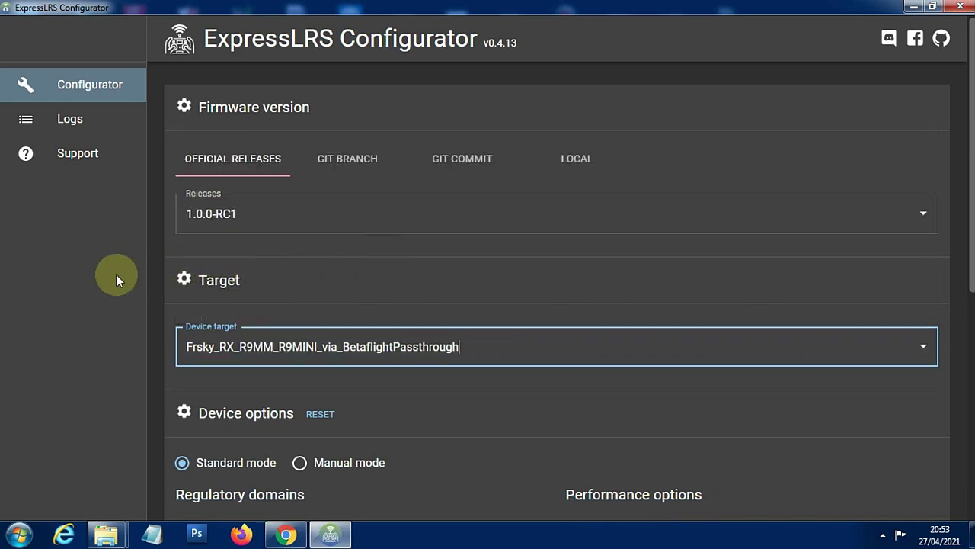
{"action": "scroll", "coordinate": [109, 275], "scroll_direction": "down", "scroll_amount": 5}
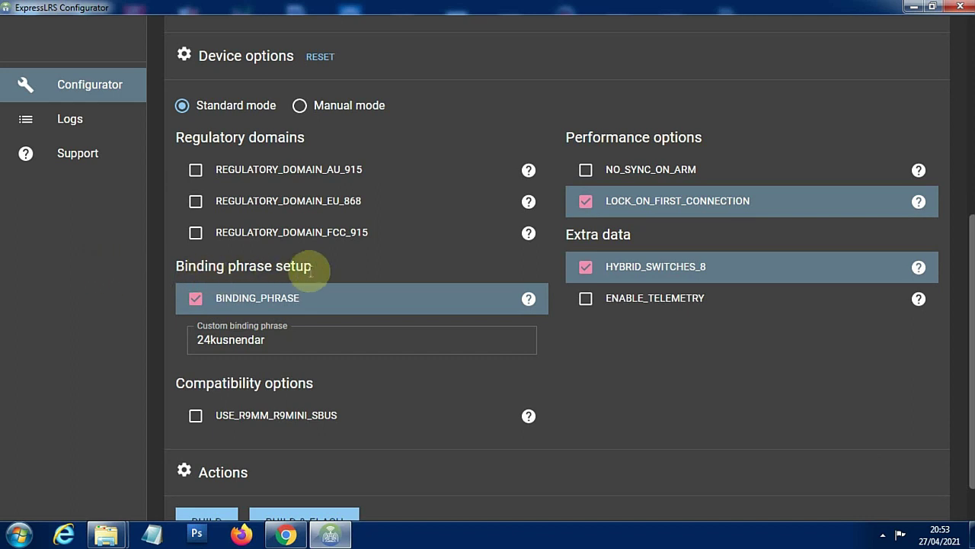
Step: Tick REGULATORY_DOMAIN_FCC_915 and review the receiver device options
{"action": "left_click", "coordinate": [270, 239]}
{"action": "scroll", "coordinate": [329, 340], "scroll_direction": "down", "scroll_amount": 2}
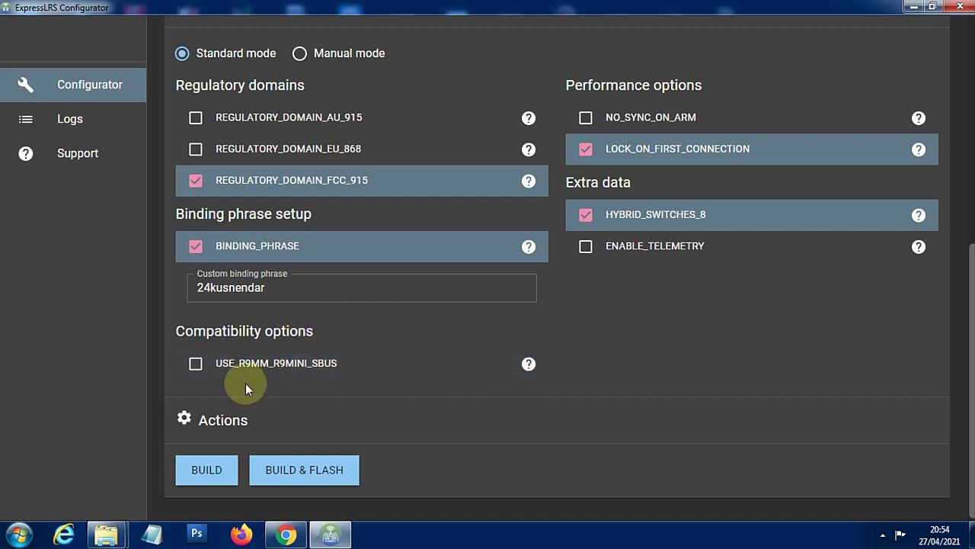
{"action": "scroll", "coordinate": [763, 377], "scroll_direction": "up", "scroll_amount": 1}
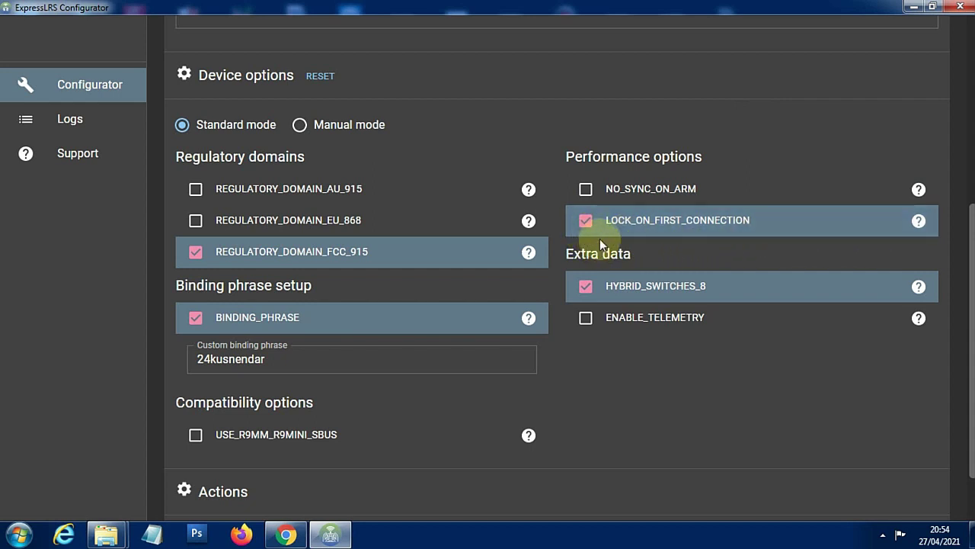
Step: Untick LOCK_ON_FIRST_CONNECTION and tick ENABLE_TELEMETRY in the receiver options
{"action": "left_click", "coordinate": [586, 222]}
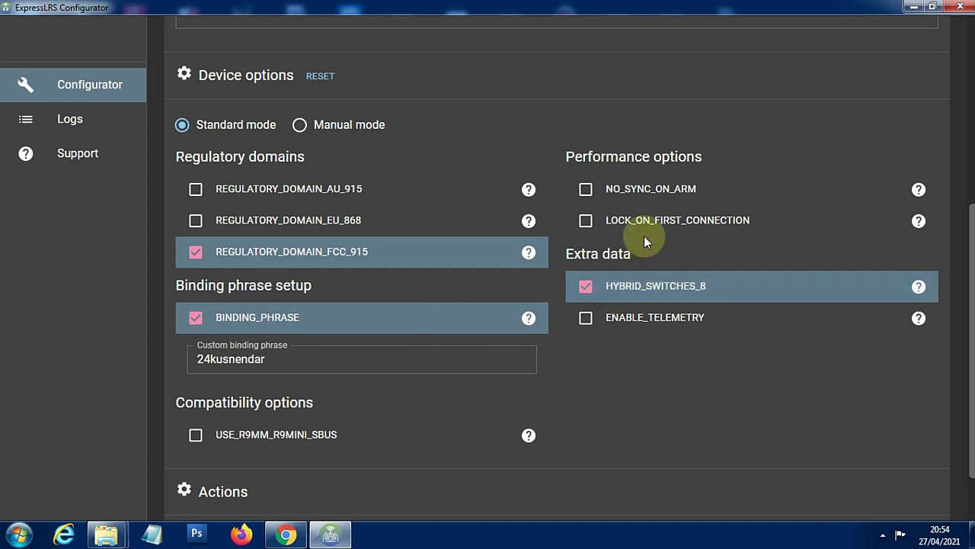
{"action": "scroll", "coordinate": [632, 257], "scroll_direction": "up", "scroll_amount": 1}
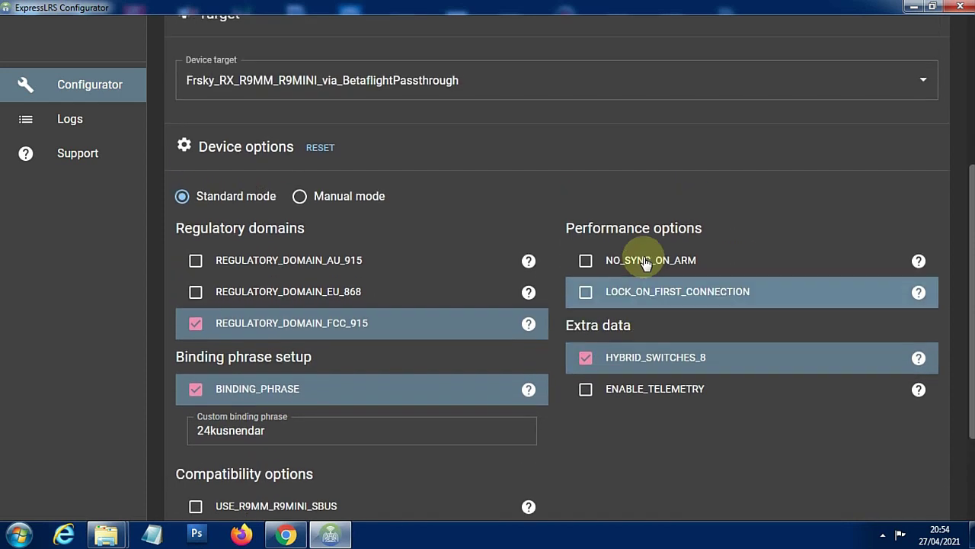
{"action": "scroll", "coordinate": [446, 183], "scroll_direction": "up", "scroll_amount": 1}
{"action": "scroll", "coordinate": [482, 199], "scroll_direction": "down", "scroll_amount": 1}
{"action": "scroll", "coordinate": [482, 199], "scroll_direction": "down", "scroll_amount": 1}
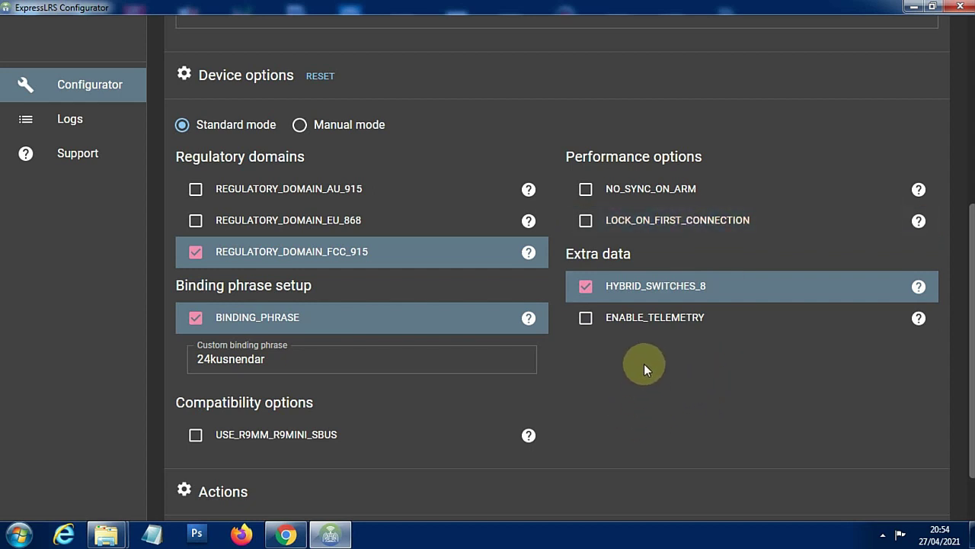
{"action": "left_click", "coordinate": [589, 321]}
{"action": "scroll", "coordinate": [663, 387], "scroll_direction": "down", "scroll_amount": 2}
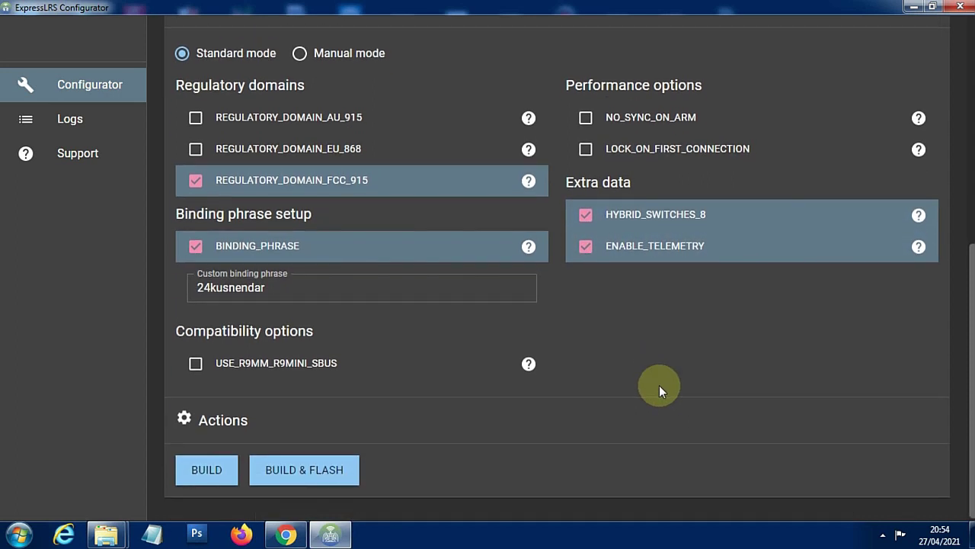